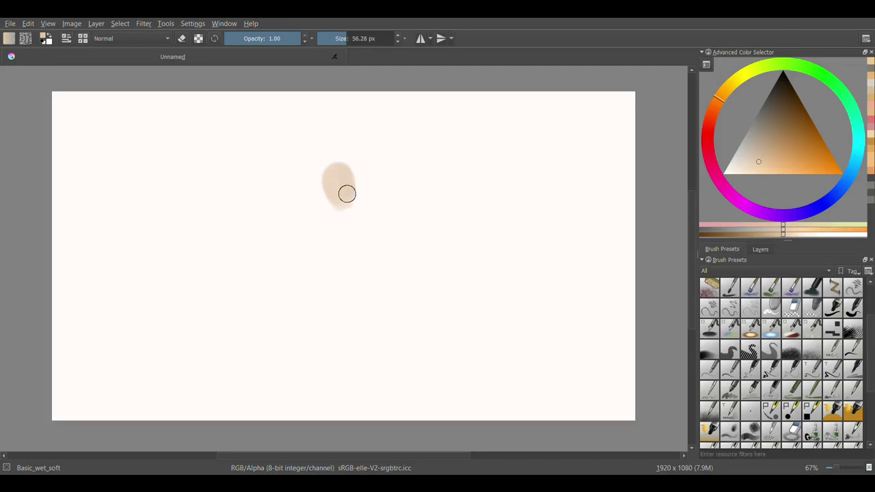
- Undo the beige dab, choose a warm mid-brown, and clear the trial blob
key("ctrl+z")
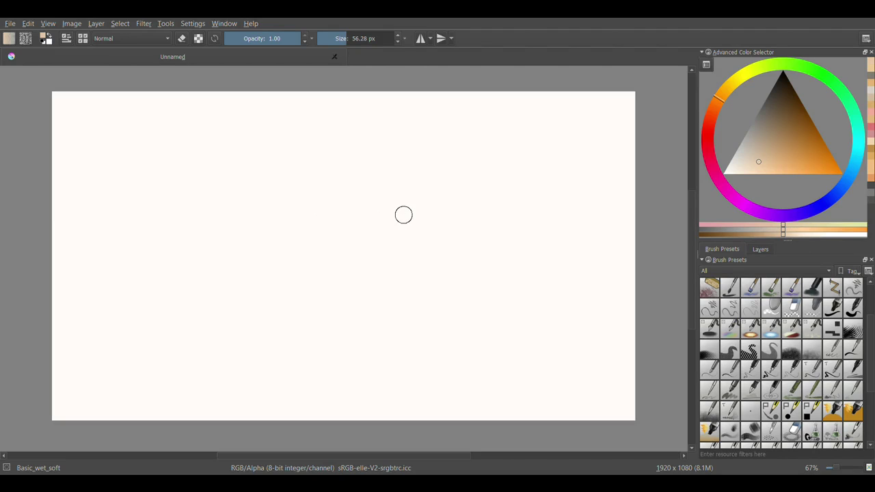
mouse_move(758, 161)
left_mouse_down()
mouse_move(778, 120)
mouse_move(801, 120)
mouse_move(781, 115)
left_mouse_up()
left_click_drag(333, 176, 353, 186)
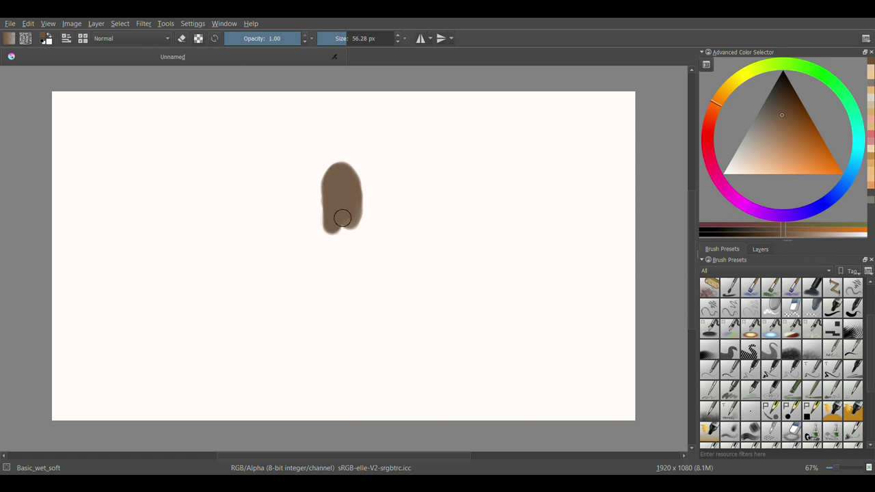
key("BackSpace")
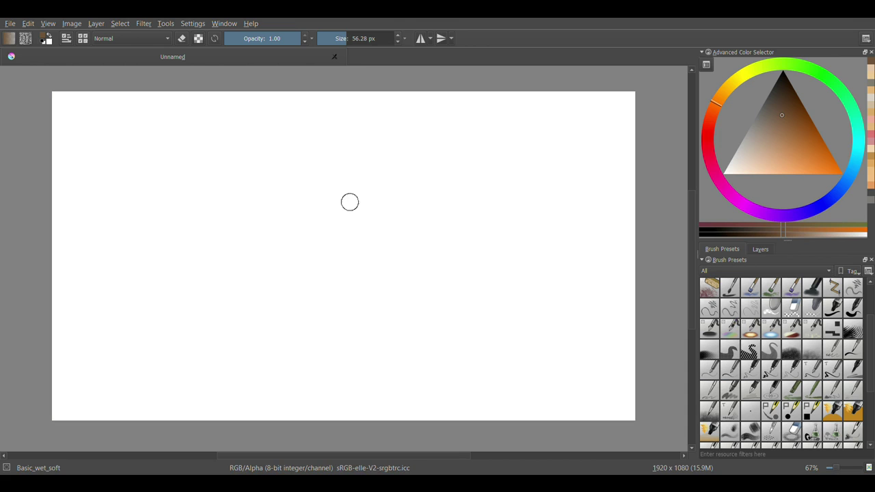
- Paint a brown head shape and extend it down into a torso
key("1")
mouse_move(345, 181)
left_mouse_down()
mouse_move(356, 155)
mouse_move(371, 183)
mouse_move(340, 187)
mouse_move(344, 207)
left_mouse_up()
key("minus")
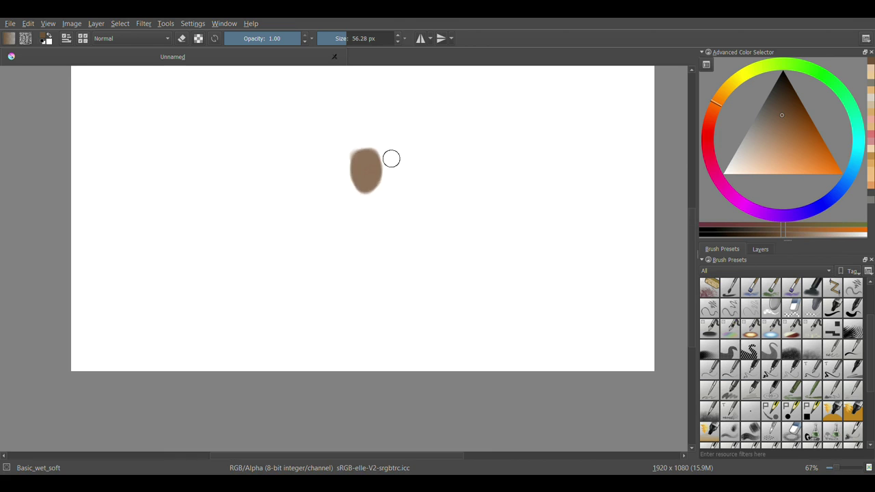
key("1")
mouse_move(383, 90)
left_mouse_down()
mouse_move(396, 171)
mouse_move(376, 157)
mouse_move(391, 111)
left_mouse_up()
key("Delete")
mouse_move(349, 135)
left_mouse_down()
mouse_move(350, 117)
mouse_move(380, 138)
mouse_move(384, 93)
left_mouse_up()
mouse_move(405, 153)
left_mouse_down()
mouse_move(390, 152)
mouse_move(396, 176)
mouse_move(387, 149)
mouse_move(371, 233)
mouse_move(416, 256)
mouse_move(381, 186)
mouse_move(417, 211)
mouse_move(396, 230)
left_mouse_up()
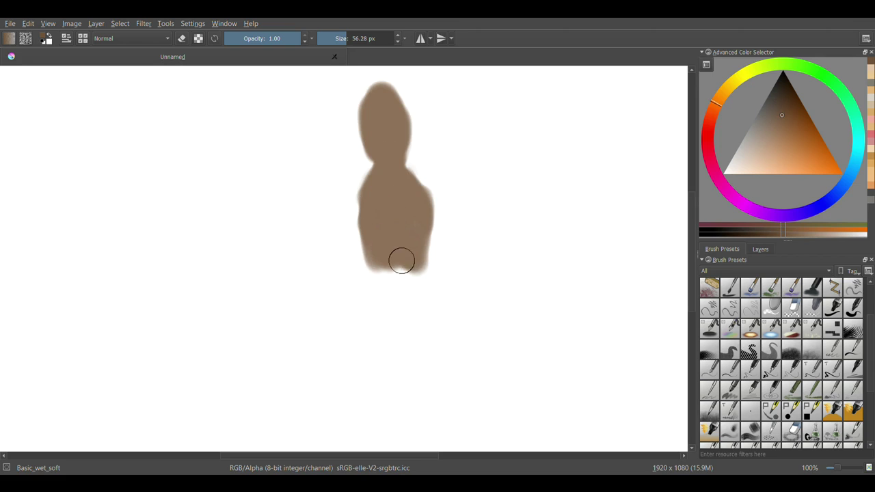
key("minus")
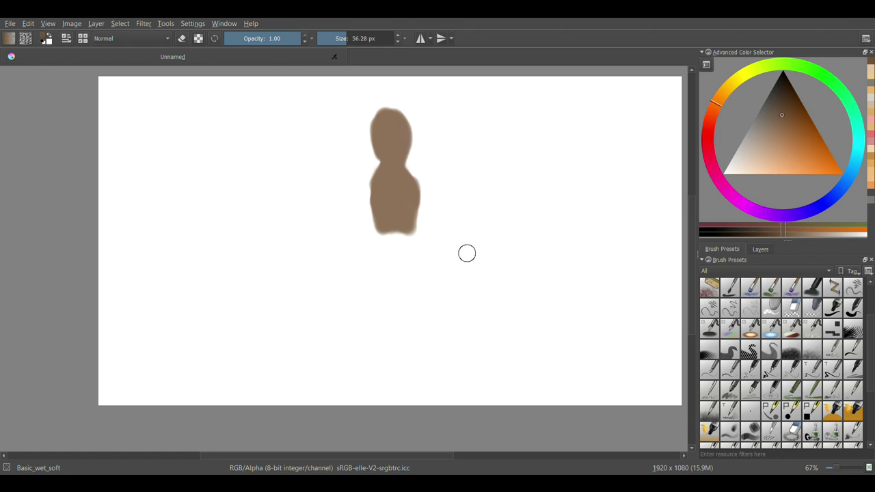
left_click_drag(417, 198, 414, 210)
- Trim the figure's right edge with white and fill its left edge and bottom in brown
key("x")
left_click_drag(423, 164, 421, 253)
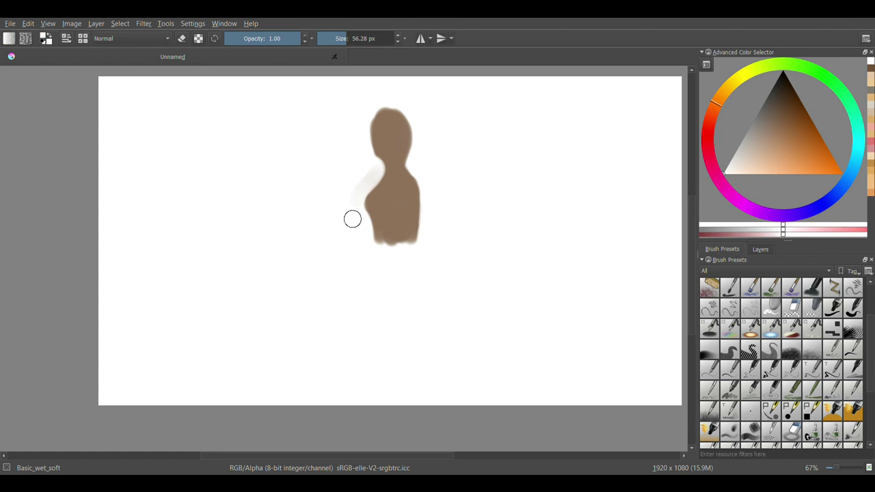
scroll(414, 151, "up", 4)
key("x")
mouse_move(316, 217)
left_mouse_down()
mouse_move(317, 233)
mouse_move(285, 246)
left_mouse_up()
key("x")
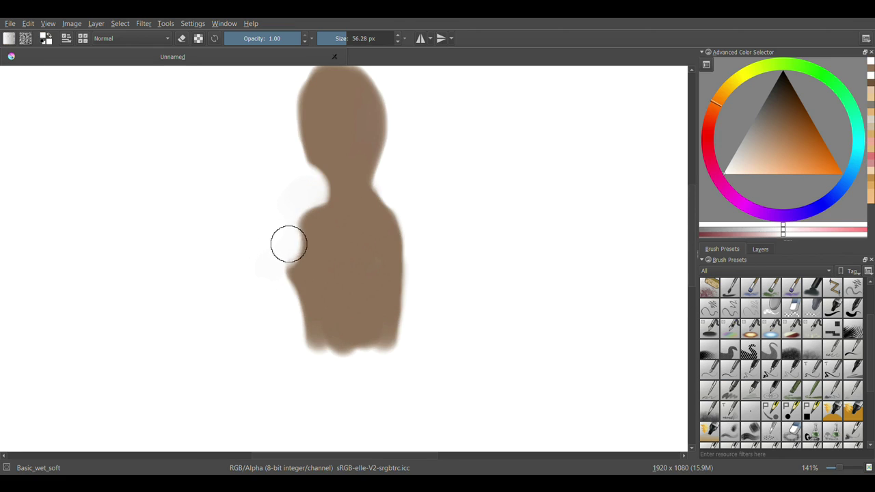
key("x")
key("x")
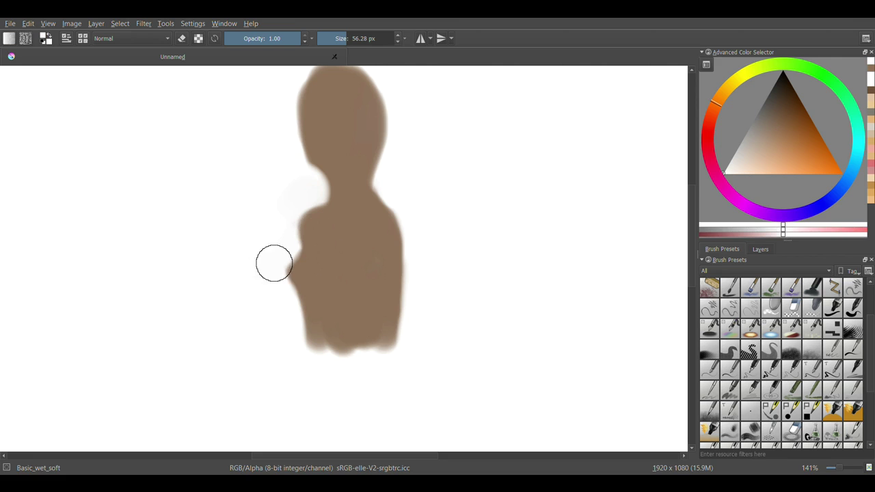
key("x")
mouse_move(302, 313)
left_mouse_down()
mouse_move(315, 299)
mouse_move(374, 342)
left_mouse_up()
key("1")
key("x")
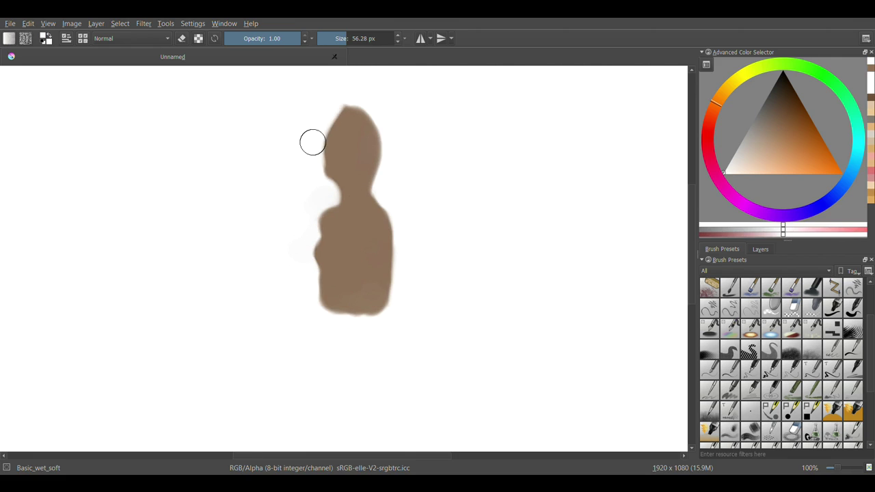
- Shape the chin, face and neck edges, then choose a light yellow-green colour
scroll(313, 141, "up", 2)
key("x")
key("x")
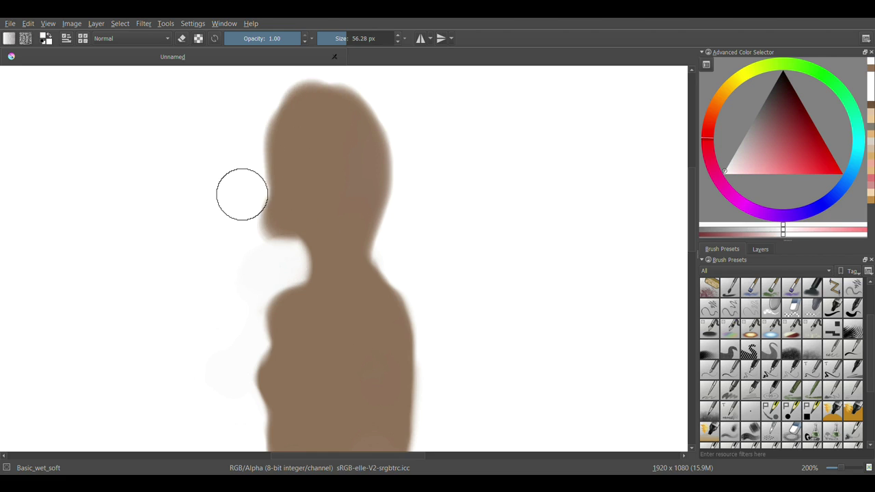
left_click_drag(241, 194, 258, 255)
key("x")
left_click_drag(302, 214, 289, 203)
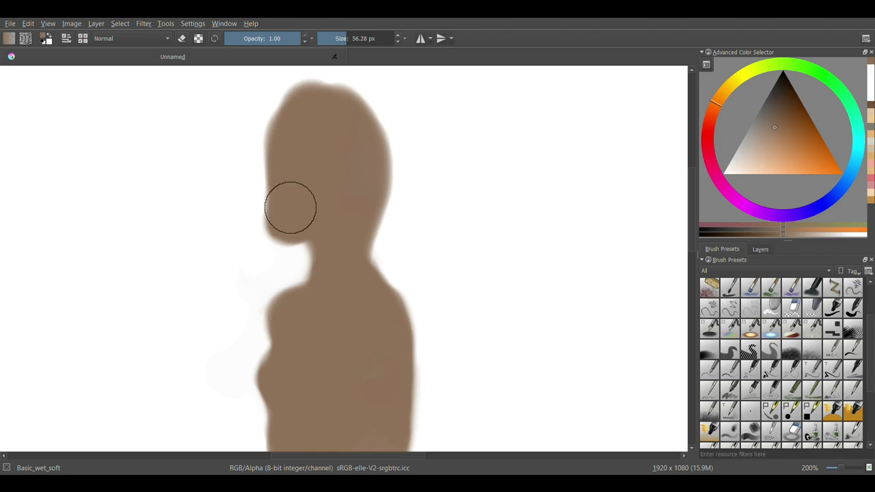
key("x")
left_click_drag(253, 236, 234, 170)
mouse_move(399, 252)
left_mouse_down()
mouse_move(394, 234)
mouse_move(412, 180)
left_mouse_up()
scroll(533, 212, "down", 2)
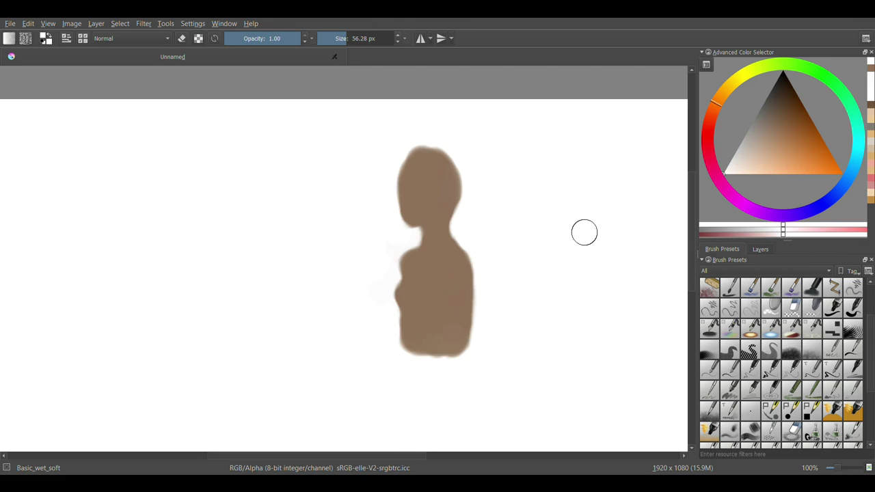
scroll(582, 246, "up", 1)
scroll(517, 285, "down", 1)
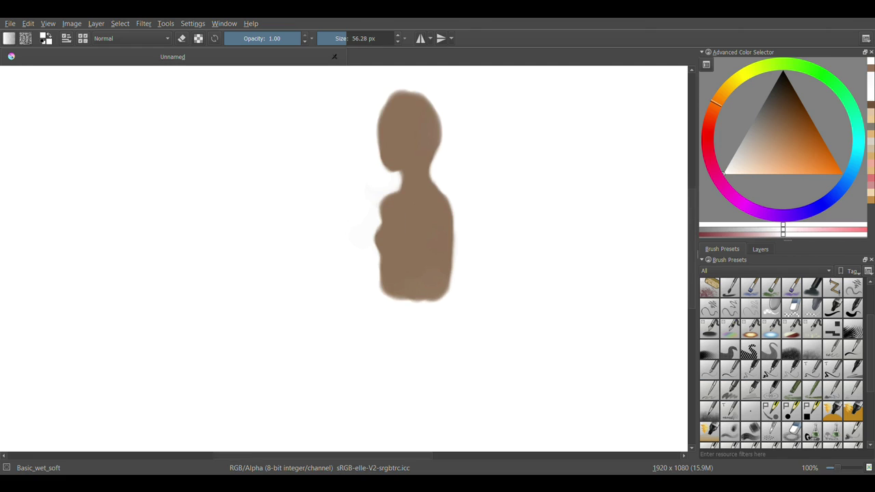
left_click(400, 146, "ctrl")
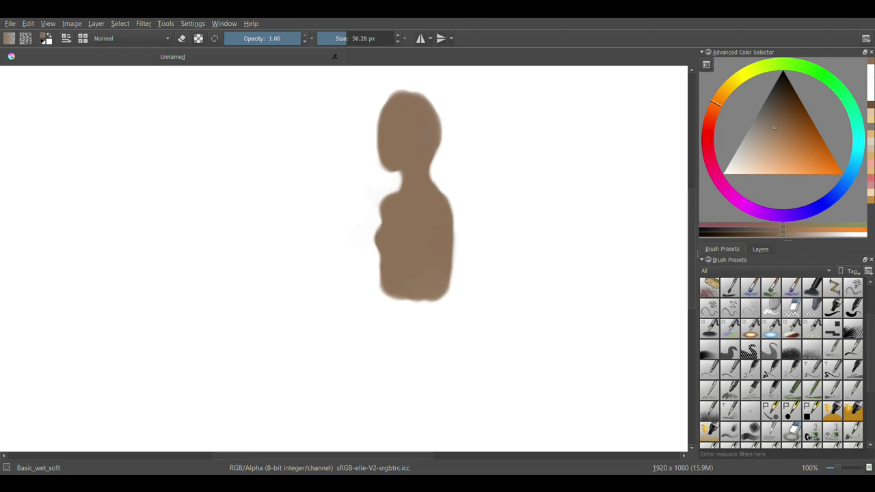
left_click_drag(714, 102, 750, 69)
- Paint a yellow tail curving down from beneath the torso
left_click_drag(775, 127, 824, 170)
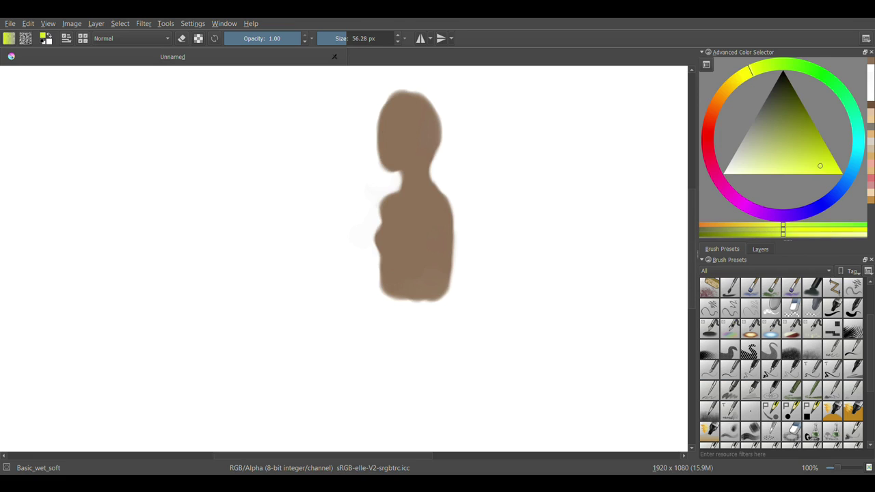
left_click_drag(441, 369, 451, 301)
key("ctrl+z")
mouse_move(435, 401)
left_mouse_down()
mouse_move(422, 303)
mouse_move(414, 398)
mouse_move(427, 363)
left_mouse_up()
left_click_drag(446, 319, 451, 402)
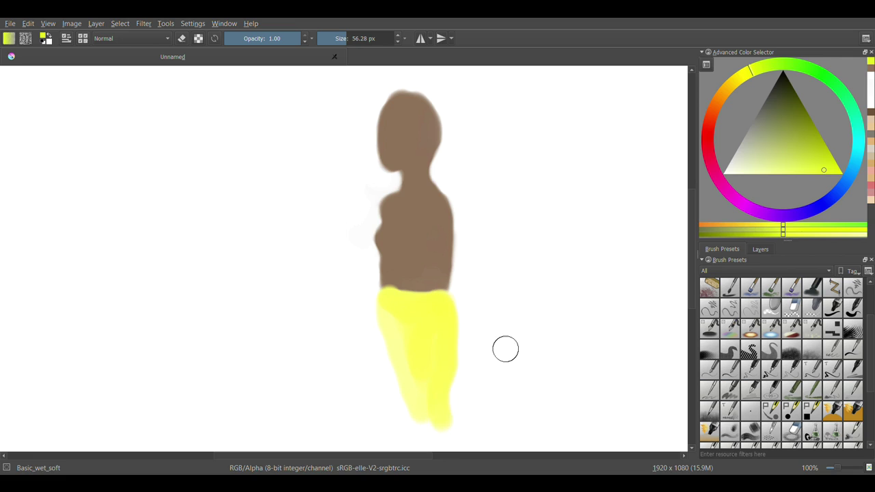
scroll(451, 403, "down", 3)
key("ctrl+z")
scroll(361, 239, "up", 3)
mouse_move(364, 254)
left_mouse_down()
mouse_move(428, 287)
mouse_move(301, 342)
mouse_move(262, 370)
mouse_move(358, 250)
mouse_move(373, 271)
mouse_move(285, 315)
mouse_move(353, 264)
mouse_move(292, 417)
mouse_move(291, 402)
left_mouse_up()
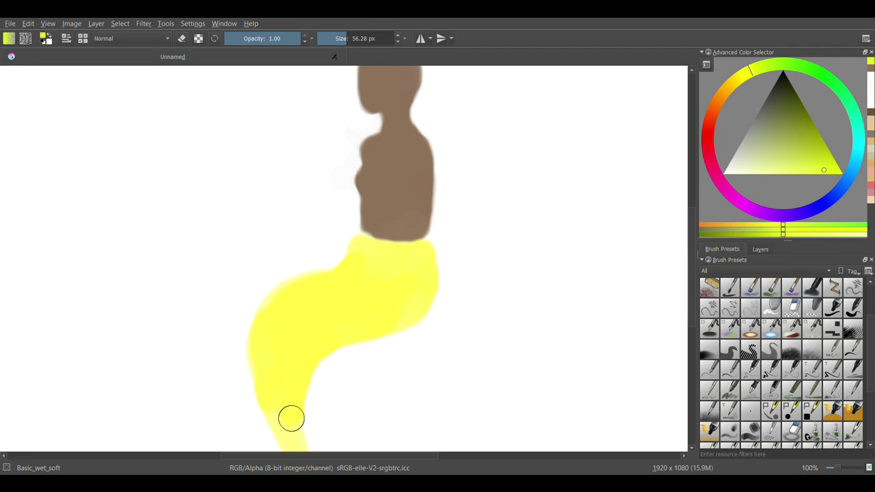
key("minus")
left_click_drag(308, 346, 334, 383)
- Trim the tail's lower-left edge with white
key("x")
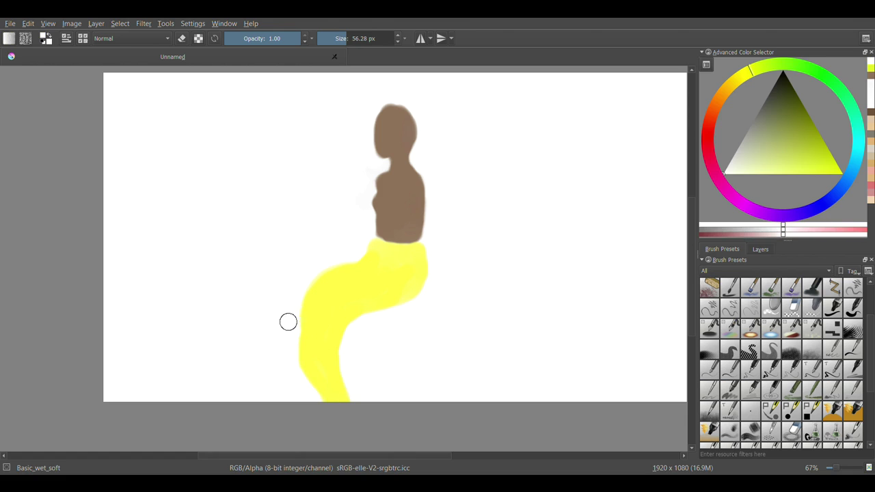
scroll(372, 428, "up", 2)
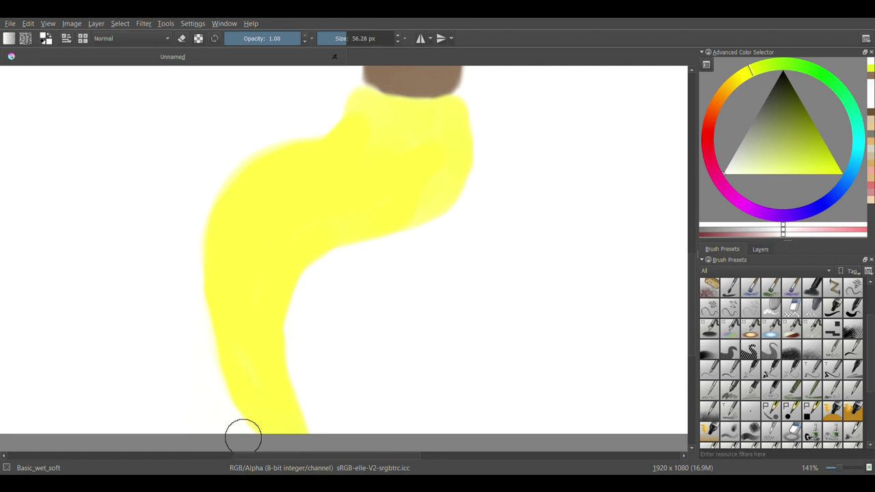
left_click_drag(212, 378, 315, 418)
scroll(309, 331, "down", 1)
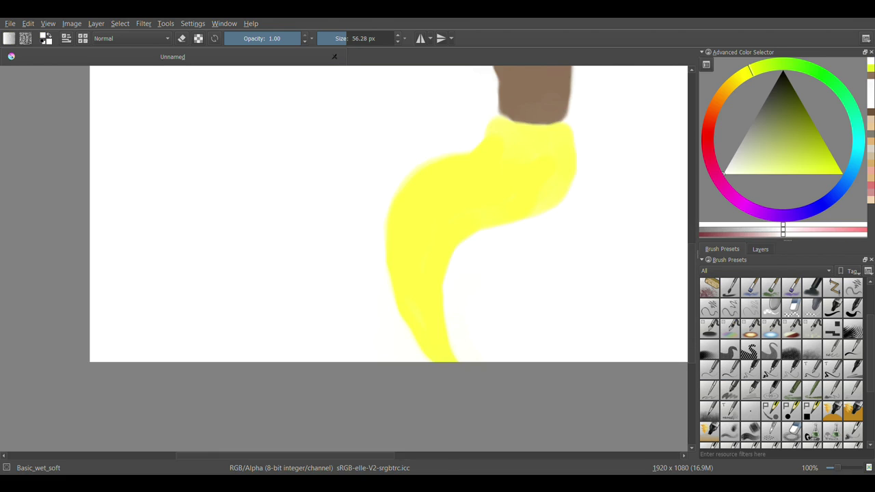
scroll(493, 235, "up", 3)
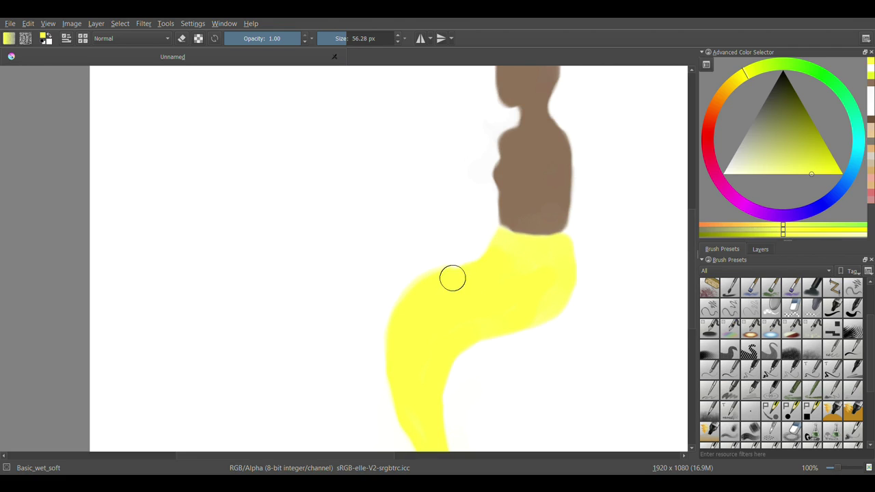
- Extend the torso brown over the tail's top and trim the tail's lower edge with white
left_click(516, 209, "ctrl")
mouse_move(516, 209)
left_mouse_down()
mouse_move(514, 242)
mouse_move(544, 244)
left_mouse_up()
left_click(519, 285, "ctrl")
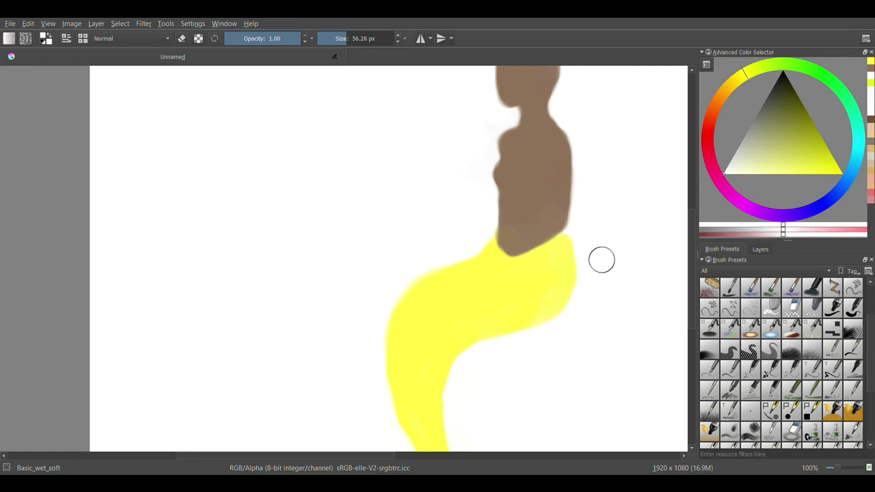
left_click(554, 222, "ctrl")
left_click(566, 260, "ctrl")
left_click(614, 283, "ctrl")
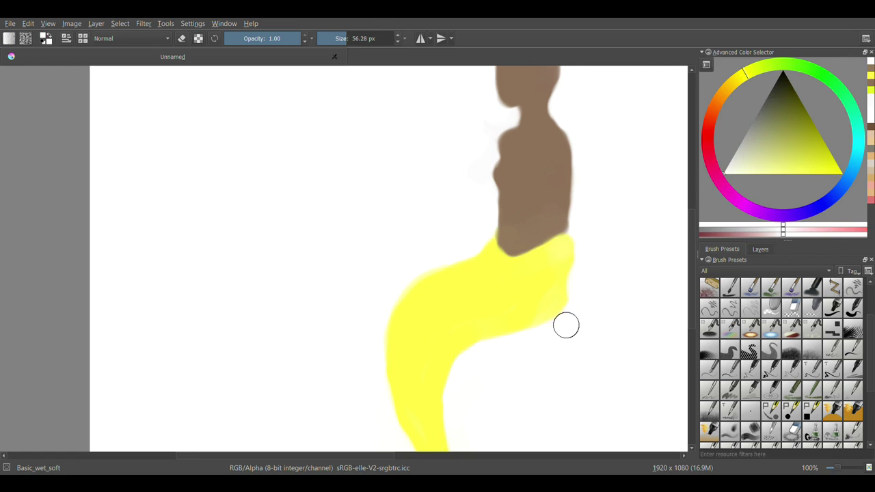
scroll(628, 313, "up", 1)
mouse_move(506, 377)
left_mouse_down()
mouse_move(520, 346)
mouse_move(506, 338)
mouse_move(561, 266)
mouse_move(561, 251)
left_mouse_up()
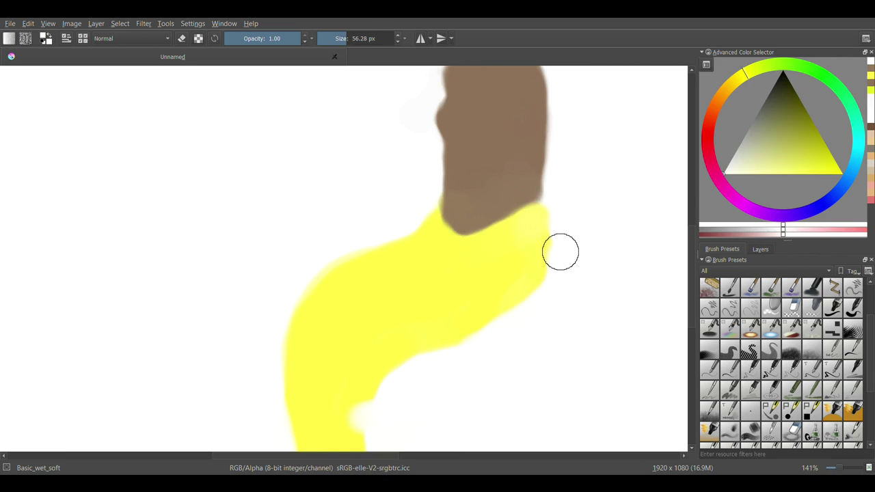
- Build up the tail's right edge and lower curve in saturated and pale yellow
left_click(537, 190, "ctrl")
left_click(524, 228, "ctrl")
left_click(530, 205, "ctrl")
left_click_drag(540, 219, 522, 285)
left_click(550, 260, "ctrl")
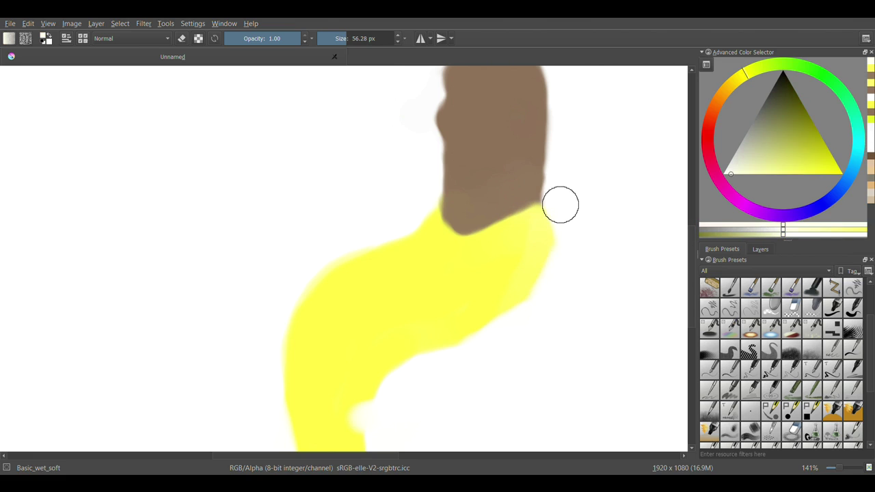
left_click(527, 273, "ctrl")
left_click_drag(465, 316, 367, 363)
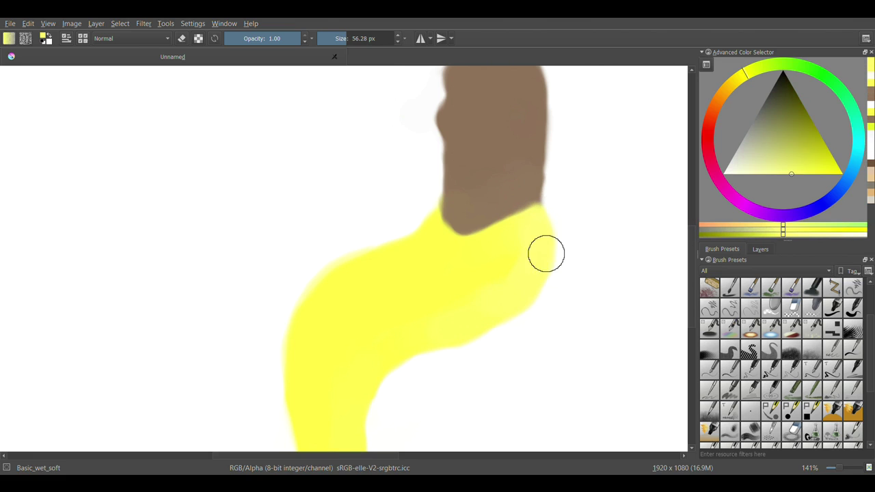
scroll(547, 246, "down", 3)
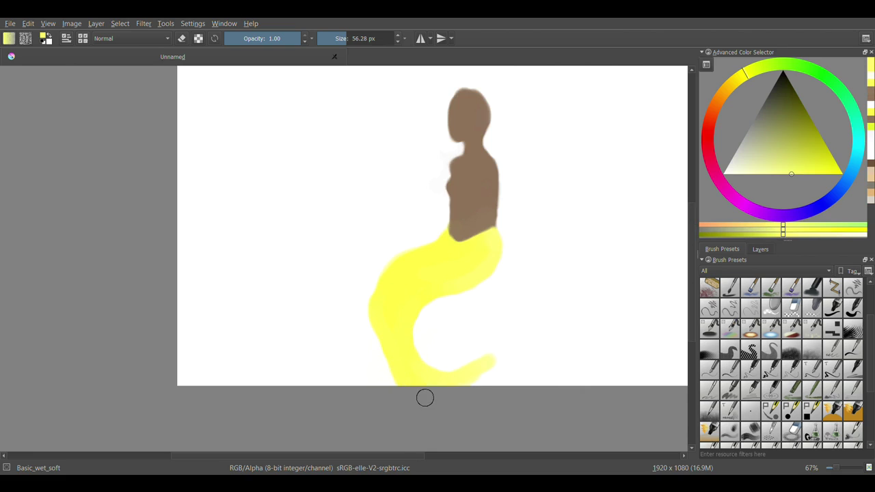
left_click(363, 309, "ctrl")
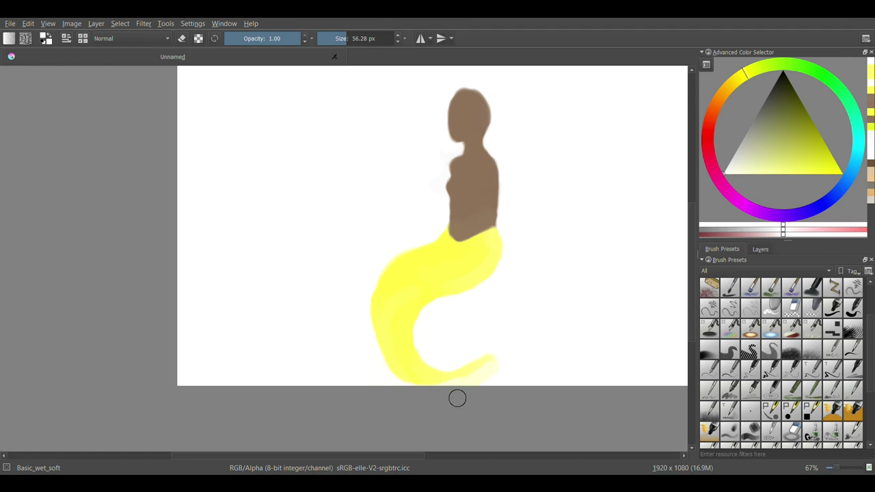
left_click(438, 378, "ctrl")
left_click_drag(437, 378, 506, 349)
- Extend the brown torso over the tail's edge and trim its left side with white
scroll(397, 201, "up", 1)
left_click(494, 182, "ctrl")
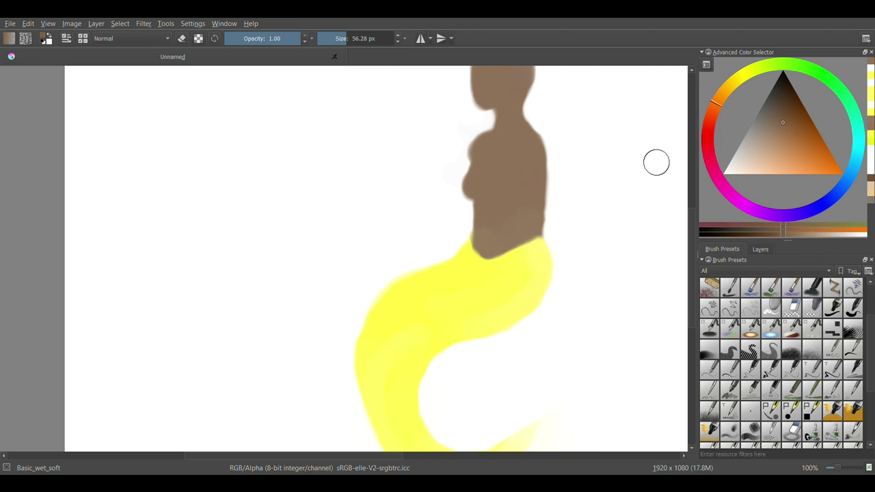
scroll(533, 195, "up", 2)
scroll(492, 191, "up", 1)
scroll(473, 156, "down", 2)
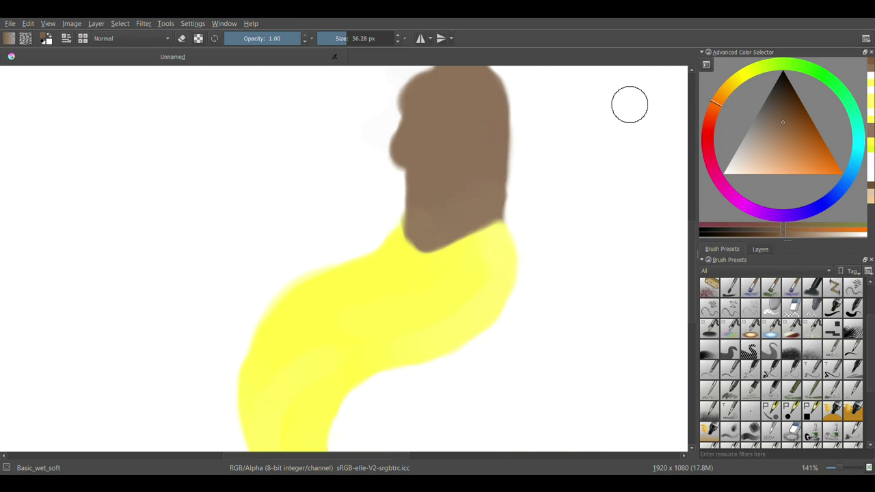
scroll(486, 256, "up", 1)
left_click_drag(418, 310, 493, 267)
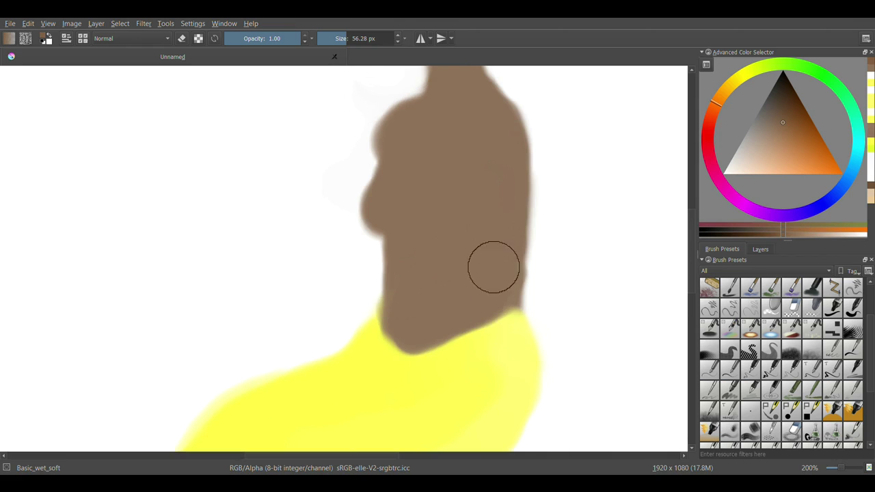
key("x")
mouse_move(352, 162)
left_mouse_down()
mouse_move(358, 246)
mouse_move(357, 219)
mouse_move(408, 171)
mouse_move(398, 208)
mouse_move(416, 327)
left_mouse_up()
- Refine the torso's right edge, alternating brown and white
key("x")
key("x")
left_click_drag(577, 325, 540, 285)
key("x")
mouse_move(496, 262)
left_mouse_down()
mouse_move(549, 254)
mouse_move(510, 190)
mouse_move(524, 202)
left_mouse_up()
key("x")
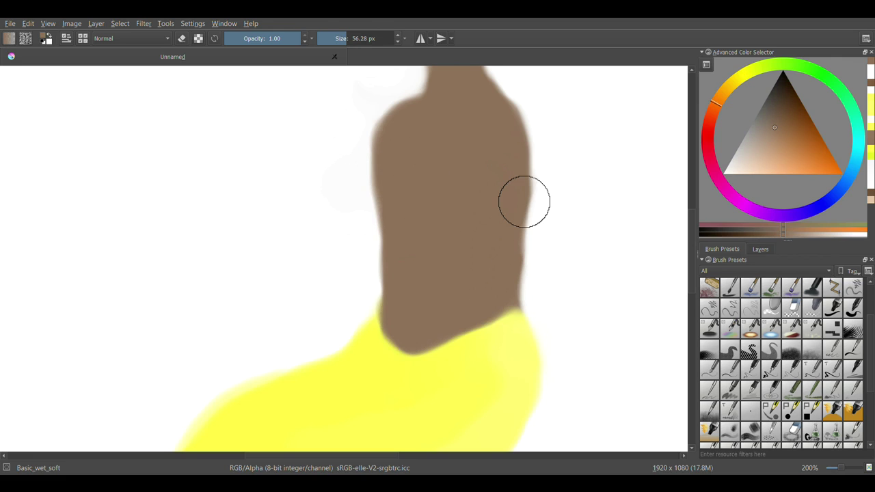
scroll(524, 202, "down", 6)
scroll(570, 174, "up", 2)
scroll(515, 248, "up", 2)
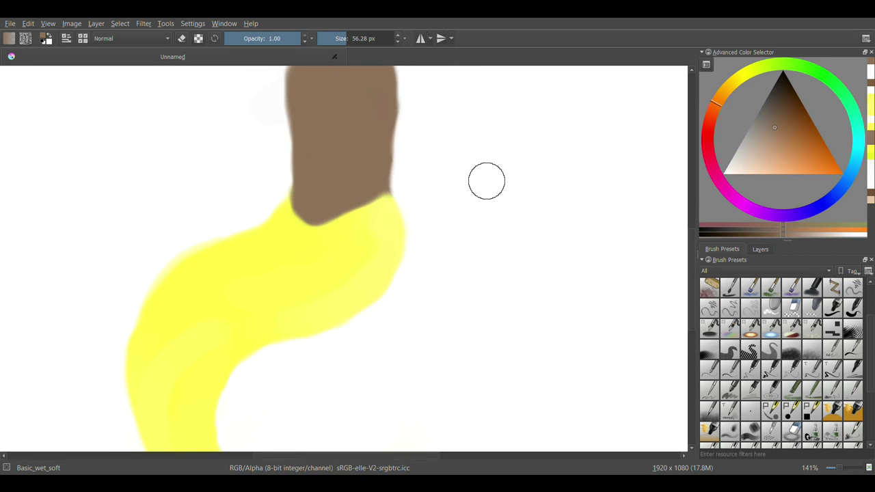
scroll(486, 180, "down", 1)
scroll(473, 295, "down", 1)
- Soften and blend the tail's left edge down to the bottom in yellow
key("x")
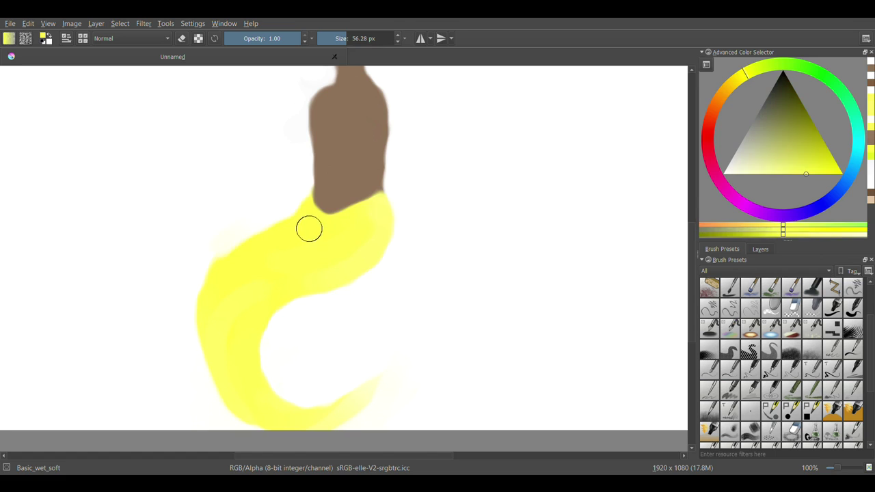
left_click_drag(249, 216, 287, 215)
mouse_move(205, 259)
left_mouse_down()
mouse_move(201, 276)
mouse_move(203, 257)
left_mouse_up()
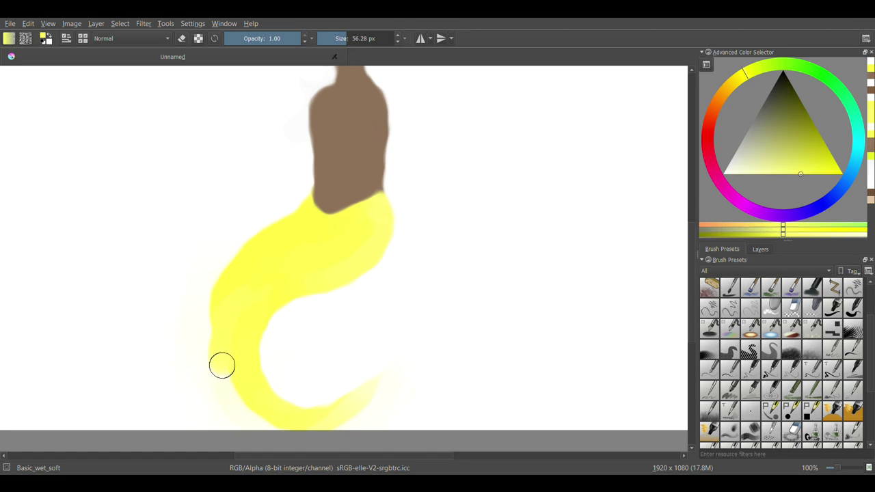
key("x")
key("x")
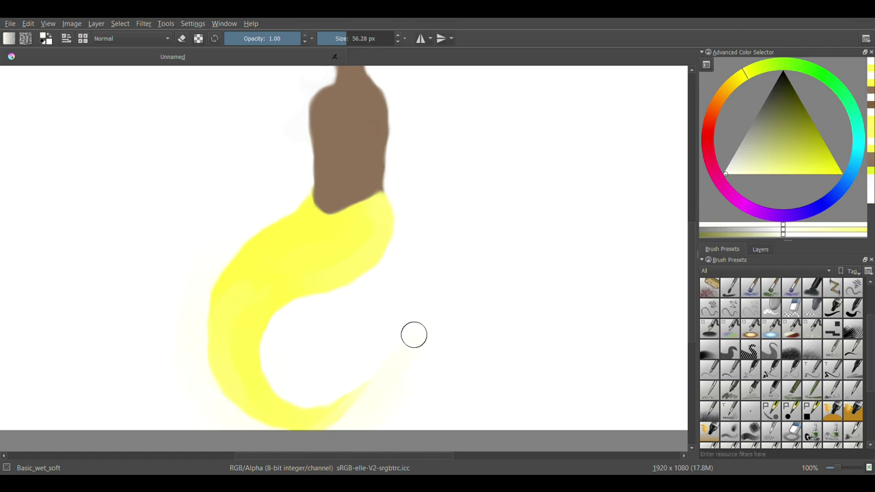
scroll(395, 253, "up", 1)
scroll(621, 225, "down", 1)
scroll(360, 168, "up", 2)
- Sample the tail's yellow and paint a yellow dab on the brown figure
left_click(361, 169, "ctrl")
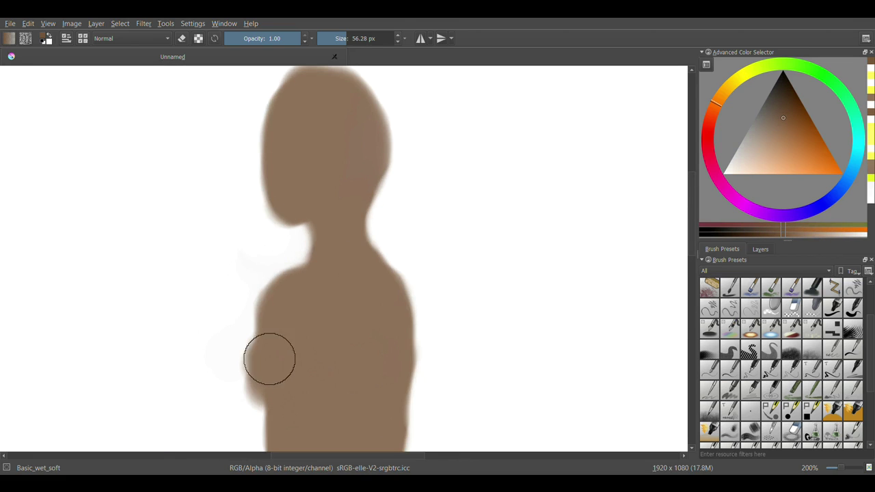
scroll(290, 275, "down", 2)
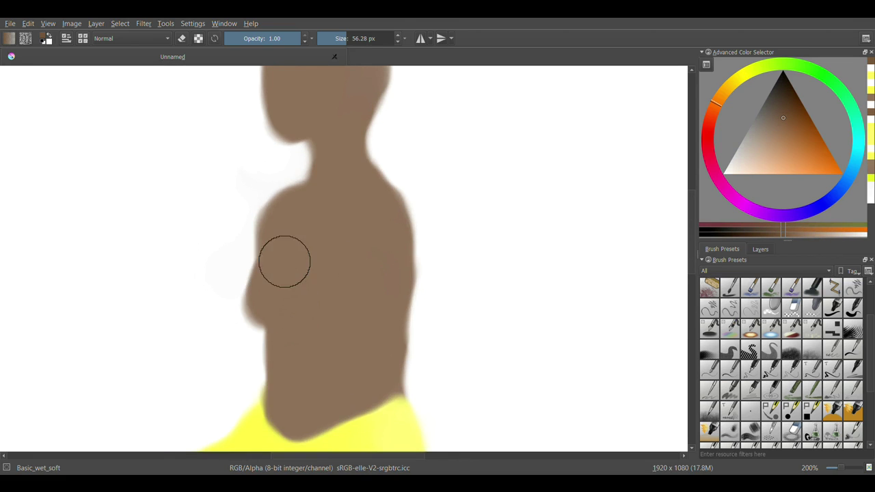
scroll(363, 299, "down", 1)
scroll(352, 404, "up", 2)
left_click(351, 404, "ctrl")
scroll(206, 157, "up", 2)
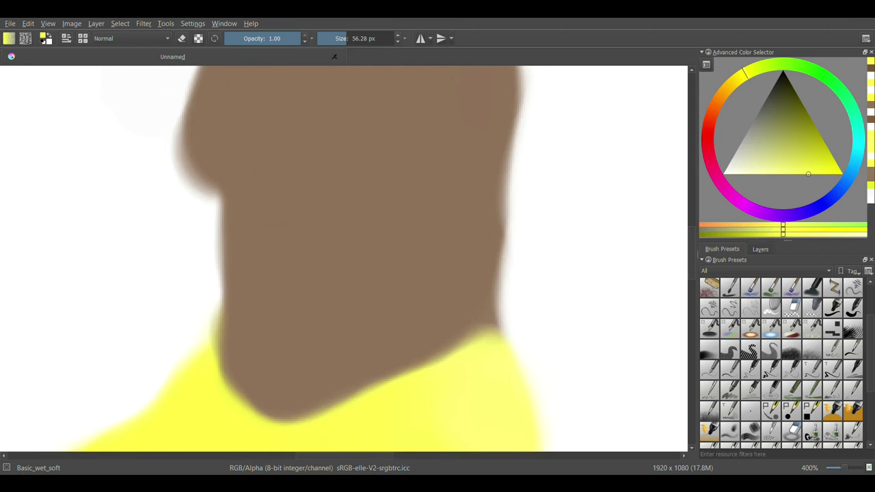
mouse_move(198, 137)
left_mouse_down()
mouse_move(204, 173)
mouse_move(264, 168)
mouse_move(189, 134)
mouse_move(246, 131)
mouse_move(248, 173)
mouse_move(208, 88)
mouse_move(263, 149)
left_mouse_up()
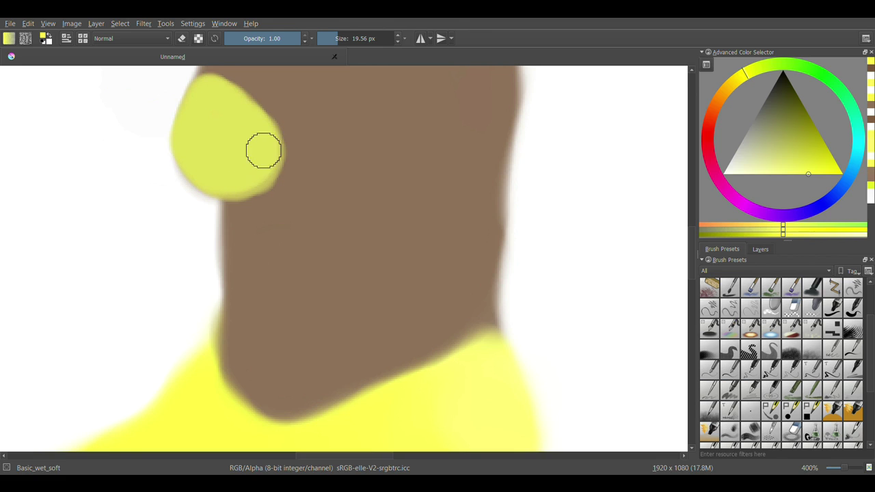
- Spread the yellow dab out into the rounded left bikini cup
scroll(262, 230, "up", 3)
mouse_move(262, 231)
left_mouse_down()
mouse_move(250, 250)
mouse_move(285, 270)
mouse_move(260, 304)
mouse_move(225, 205)
mouse_move(300, 253)
mouse_move(449, 192)
mouse_move(413, 305)
mouse_move(349, 267)
mouse_move(453, 237)
mouse_move(397, 291)
mouse_move(412, 307)
mouse_move(469, 244)
mouse_move(379, 234)
left_mouse_up()
scroll(601, 229, "down", 2)
scroll(459, 247, "up", 2)
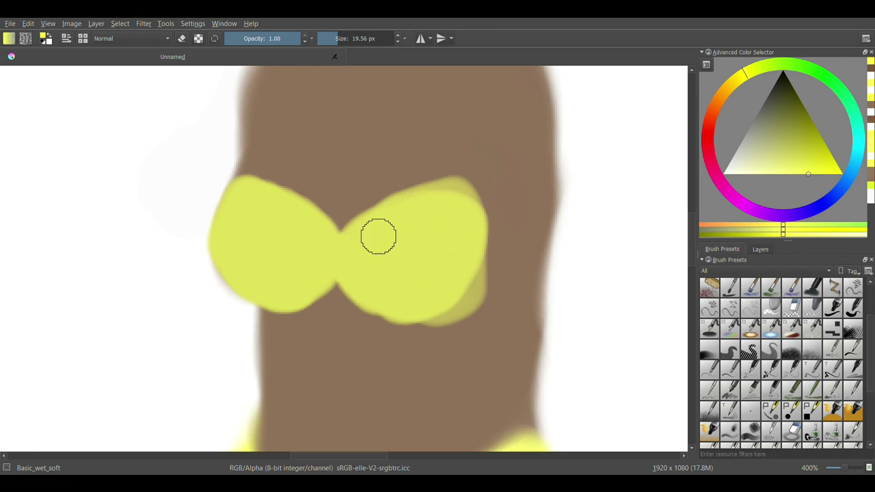
- Trim the right cup's top and lower edges with the torso's brown skin tone
left_click(363, 180, "ctrl")
left_click_drag(403, 188, 456, 176)
left_click_drag(479, 288, 451, 324)
left_click(465, 257, "ctrl")
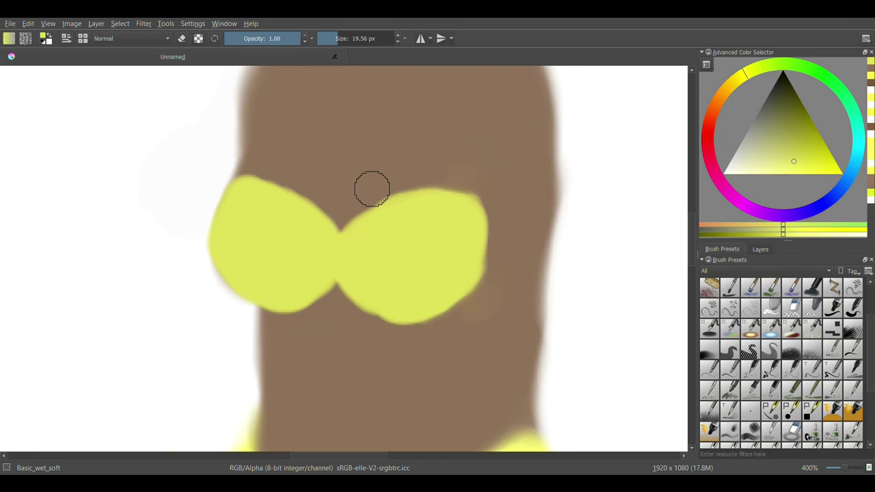
key("minus")
key("plus")
- Add a short dark-brown stroke above the cleavage, undoing a stray head-edge line
left_click(406, 160, "ctrl")
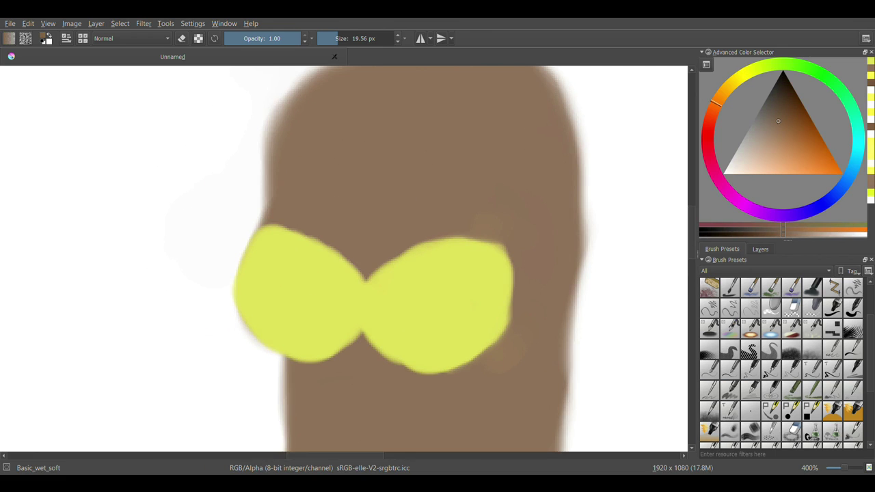
left_click(301, 132, "ctrl")
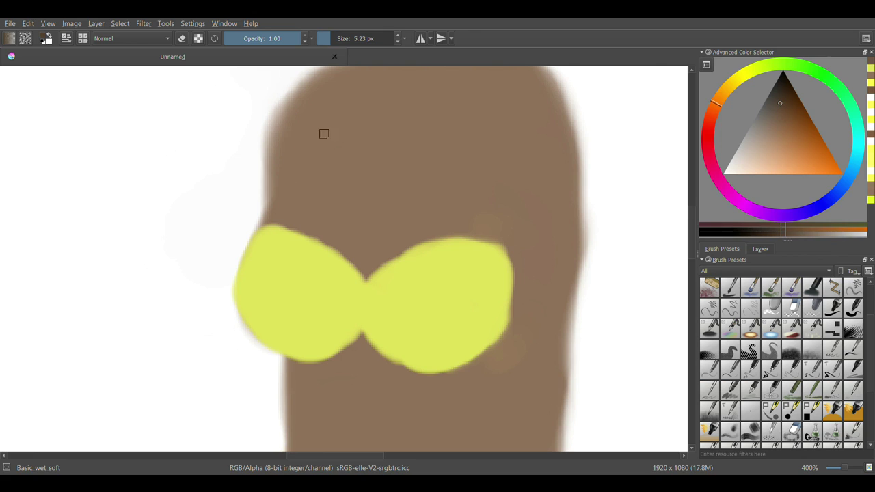
left_click_drag(289, 154, 256, 231)
key("ctrl+z")
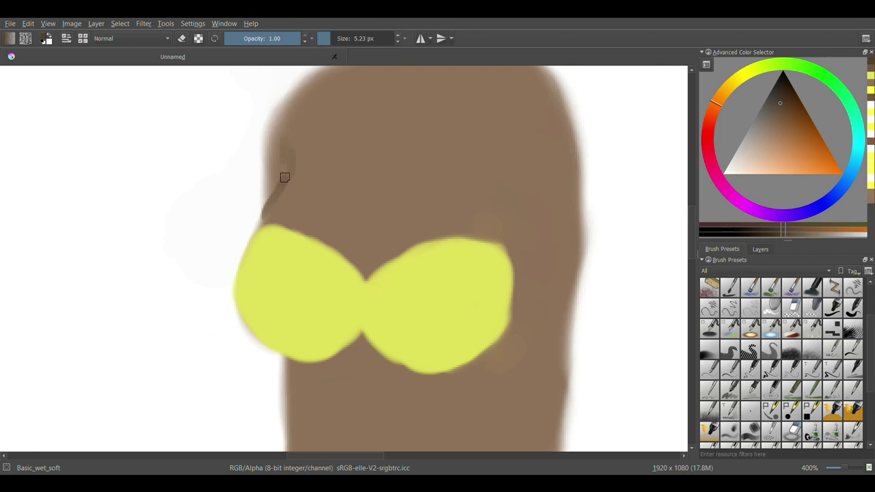
left_click_drag(374, 265, 371, 185)
key("minus")
key("minus")
left_click(428, 185, "ctrl")
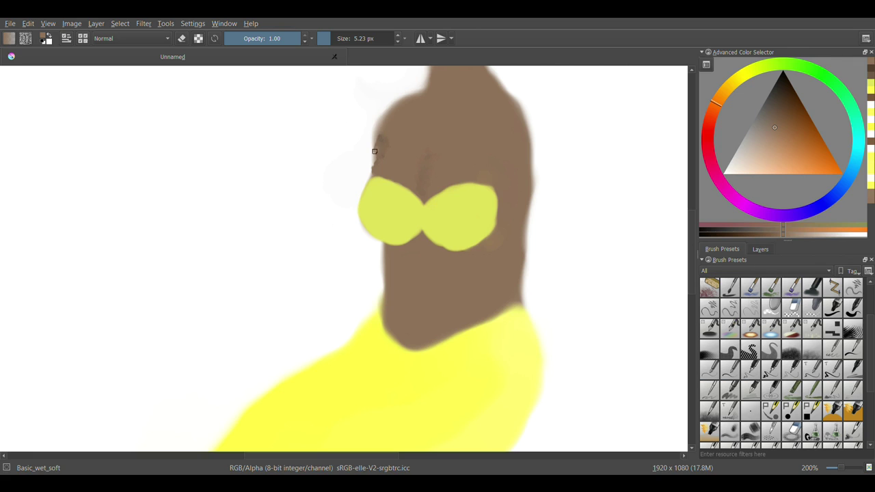
- Shade the chest with faint dark brown and a broader, lighter highlight
scroll(436, 107, "up", 3)
left_click(299, 167, "ctrl")
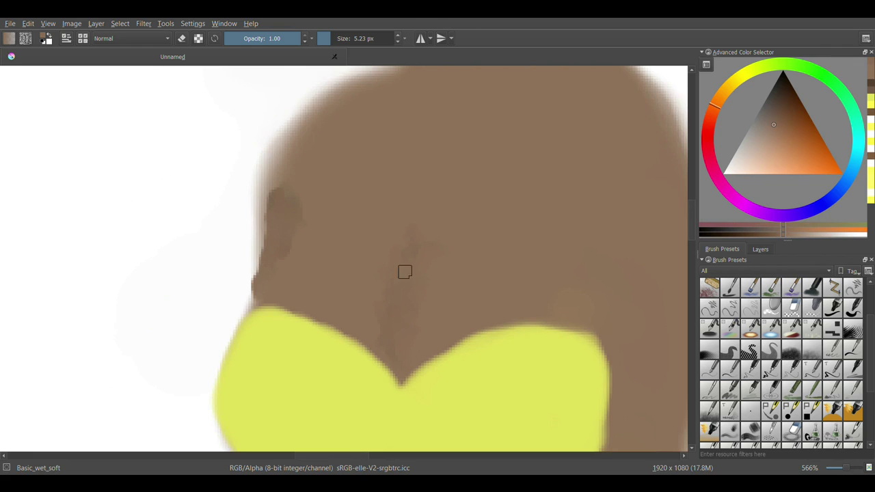
scroll(587, 283, "down", 1)
key("k")
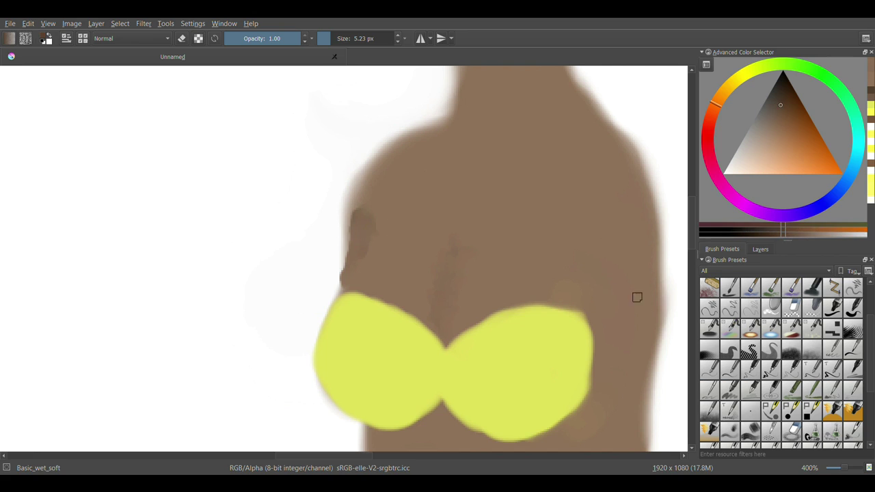
left_click_drag(592, 270, 586, 301)
key("l")
scroll(590, 303, "down", 2)
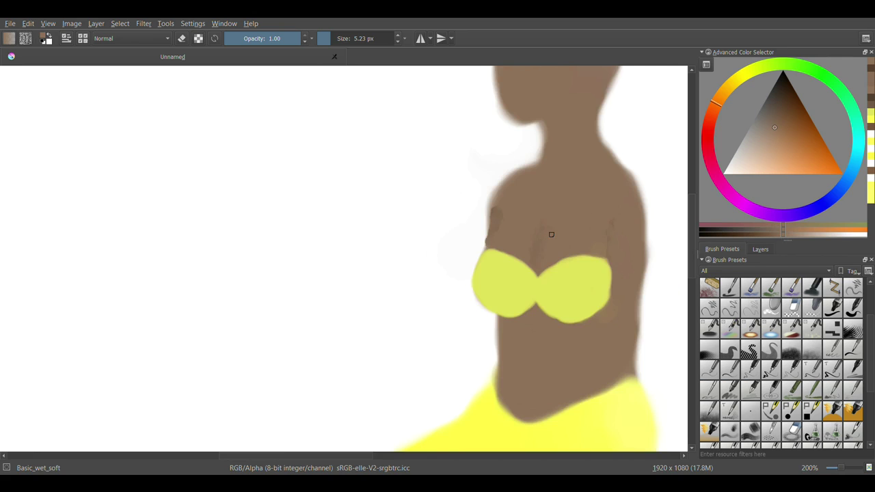
key("l")
scroll(584, 235, "up", 1)
key("bracketright")
key("bracketright")
key("l")
left_click_drag(540, 228, 529, 258)
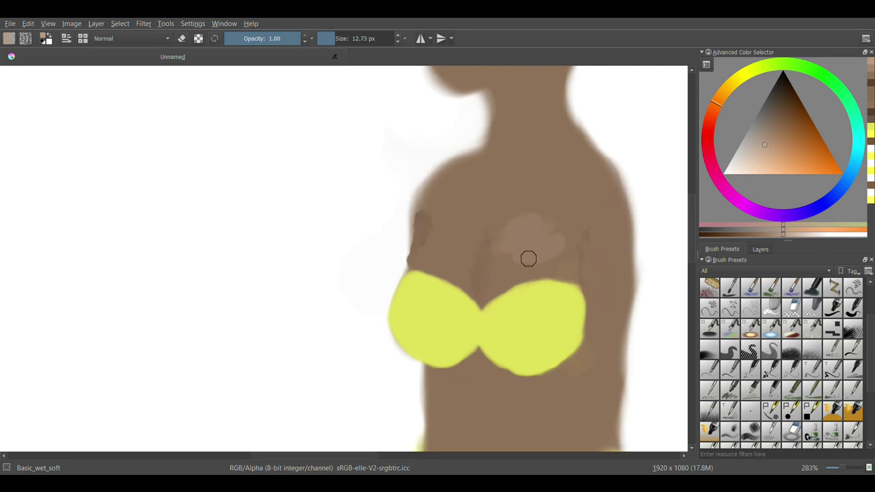
- Blend adjusted brown shading between the breasts, then resample skin tone with a smaller brush
key("k")
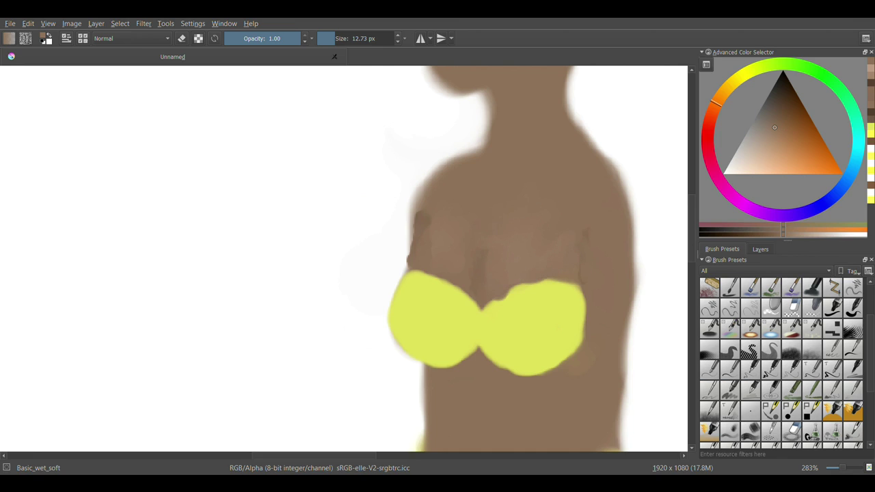
key("l")
key("k")
key("l")
left_click_drag(527, 267, 486, 234)
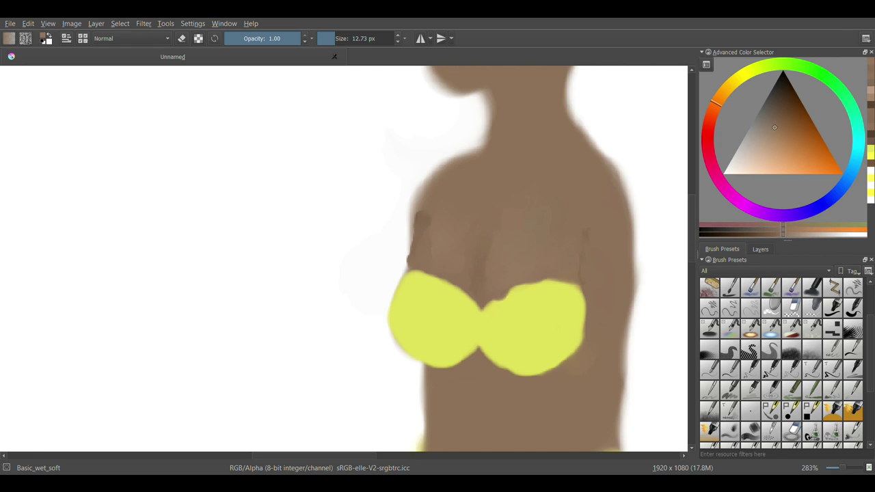
scroll(592, 187, "down", 2)
scroll(490, 251, "up", 2)
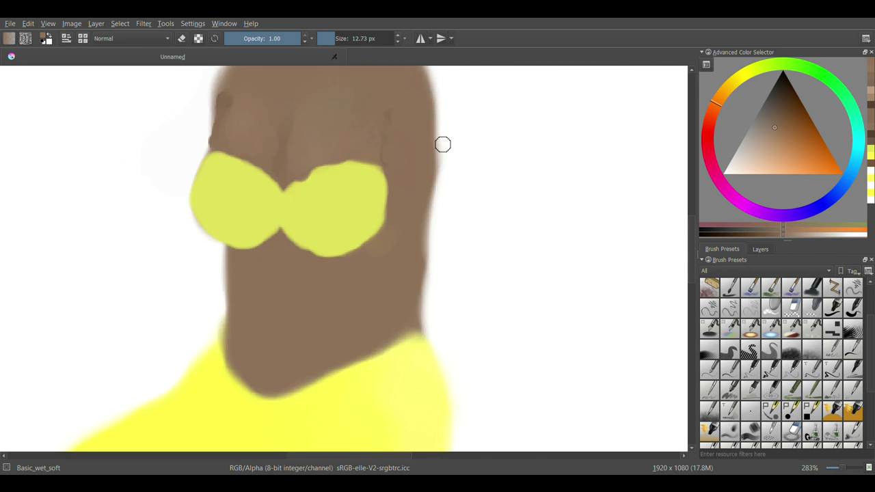
left_click(388, 151)
key("bracketleft")
scroll(424, 136, "down", 1)
- Paint skin tone over the bikini top's right edge to reshape it
left_click_drag(449, 201, 424, 333)
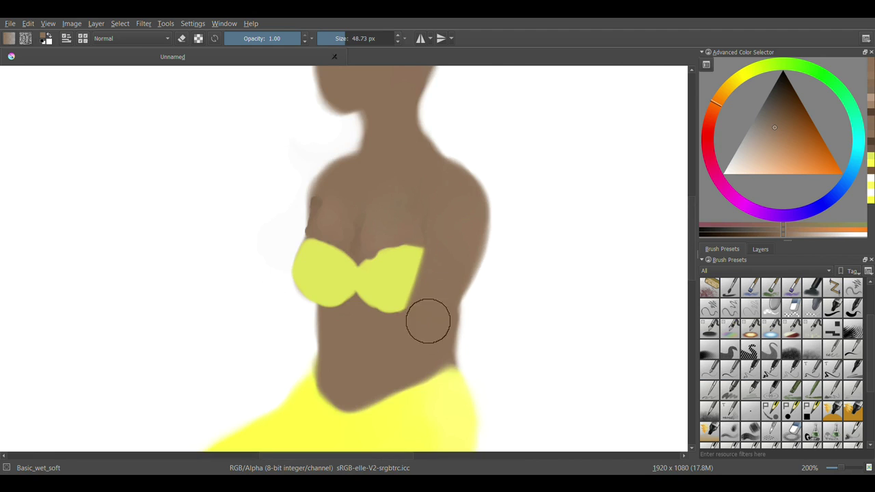
scroll(451, 331, "down", 1)
scroll(350, 239, "up", 2)
scroll(670, 252, "down", 1)
scroll(281, 152, "up", 1)
left_click(281, 152, "ctrl")
left_click_drag(289, 156, 287, 167)
- Paint a long skin-toned arm hanging down the torso's left side
left_click(387, 166, "ctrl")
left_click(306, 148, "ctrl")
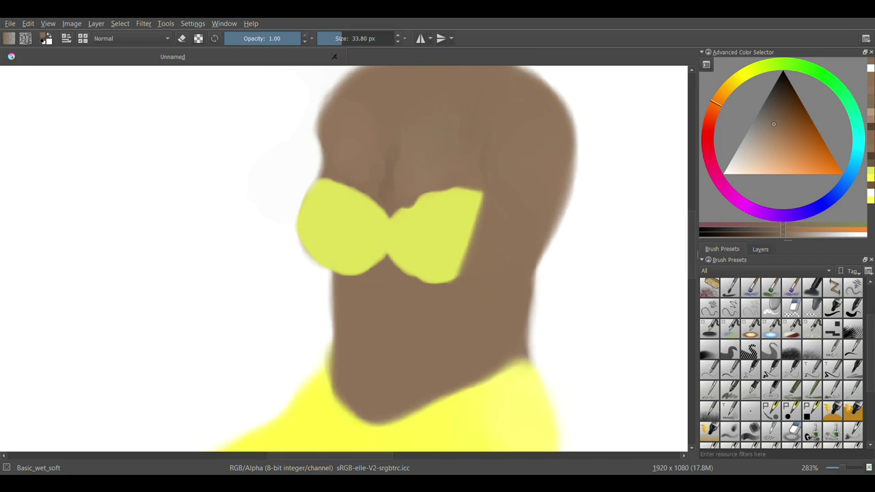
mouse_move(335, 117)
left_mouse_down()
mouse_move(303, 152)
mouse_move(287, 197)
mouse_move(283, 221)
mouse_move(315, 283)
mouse_move(288, 238)
mouse_move(320, 275)
mouse_move(319, 346)
mouse_move(285, 382)
mouse_move(273, 239)
left_mouse_up()
left_click(269, 170, "ctrl")
mouse_move(270, 171)
left_mouse_down()
mouse_move(262, 400)
mouse_move(269, 234)
mouse_move(295, 156)
mouse_move(276, 252)
mouse_move(281, 280)
mouse_move(281, 173)
mouse_move(283, 184)
left_mouse_up()
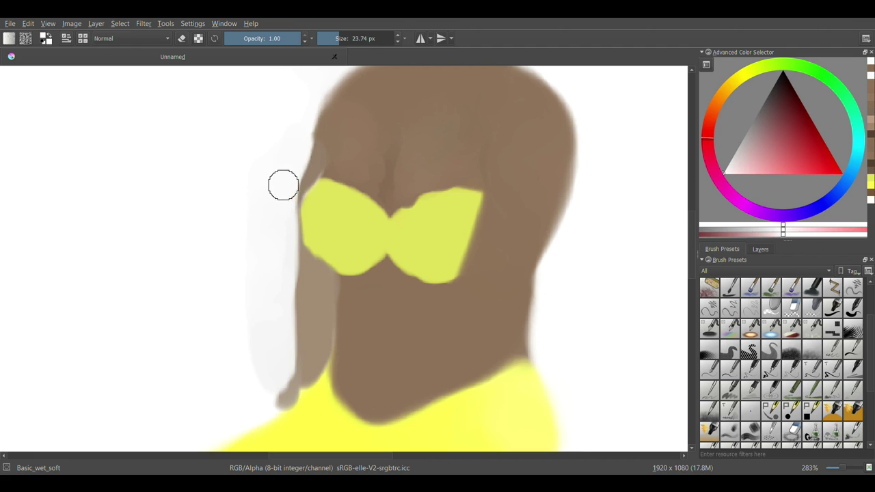
scroll(469, 180, "down", 1)
scroll(581, 274, "down", 1)
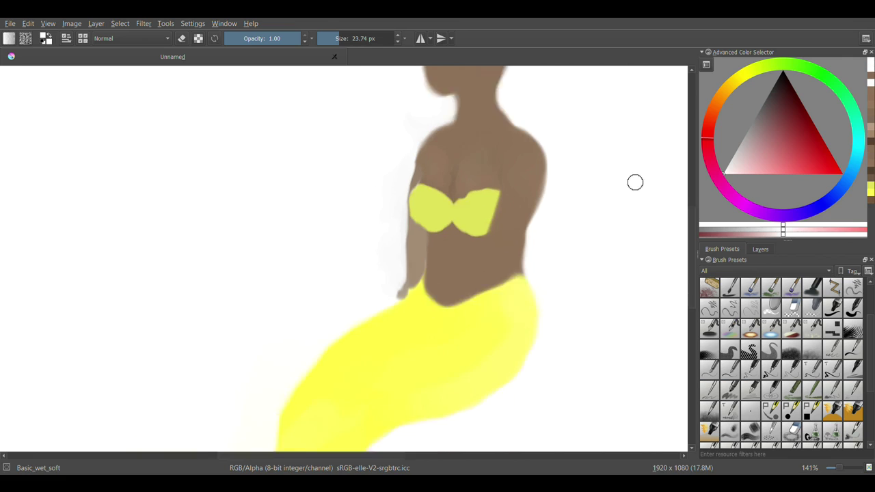
scroll(554, 315, "up", 2)
left_click(288, 141, "ctrl")
mouse_move(256, 294)
left_mouse_down()
mouse_move(285, 273)
mouse_move(297, 290)
mouse_move(283, 334)
left_mouse_up()
left_click(283, 233, "ctrl")
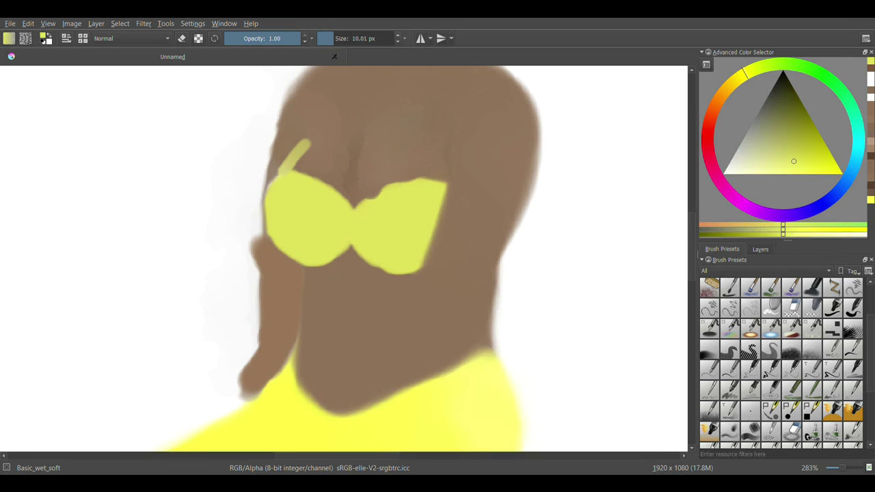
- Paint a slightly darker yellow left strap from the cup up to the shoulder
scroll(345, 143, "up", 2)
mouse_move(345, 142)
left_mouse_down()
mouse_move(287, 248)
mouse_move(348, 136)
left_mouse_up()
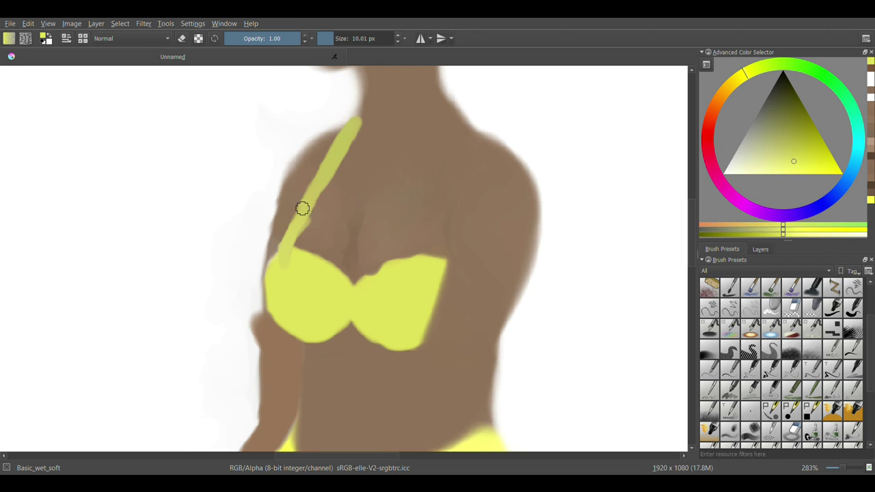
scroll(298, 264, "up", 1)
left_click(358, 89, "ctrl")
left_click(263, 274, "ctrl")
left_click_drag(271, 295, 328, 145)
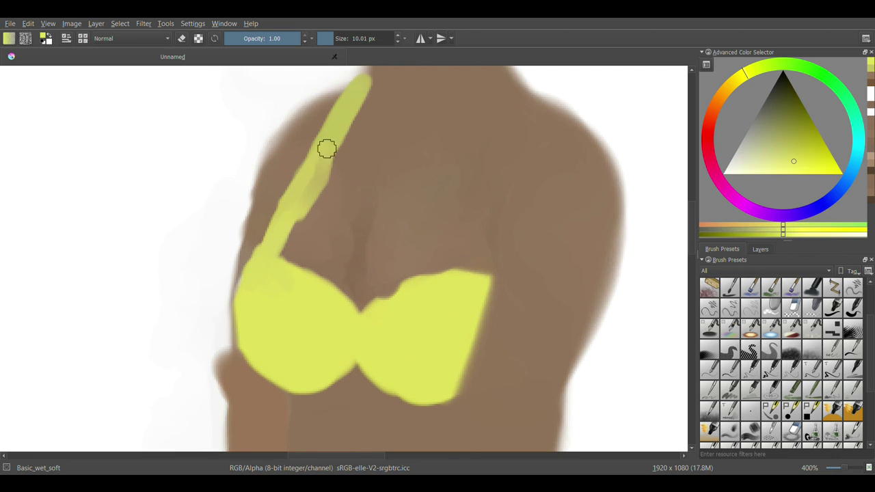
- Redraw the right yellow strap from its cup up to the shoulder, undoing a stray stroke
scroll(301, 157, "up", 1)
left_click_drag(520, 312, 547, 183)
mouse_move(520, 346)
left_mouse_down()
mouse_move(308, 441)
mouse_move(373, 165)
left_mouse_up()
key("ctrl+z")
mouse_move(314, 437)
left_mouse_down()
mouse_move(326, 329)
mouse_move(371, 171)
left_mouse_up()
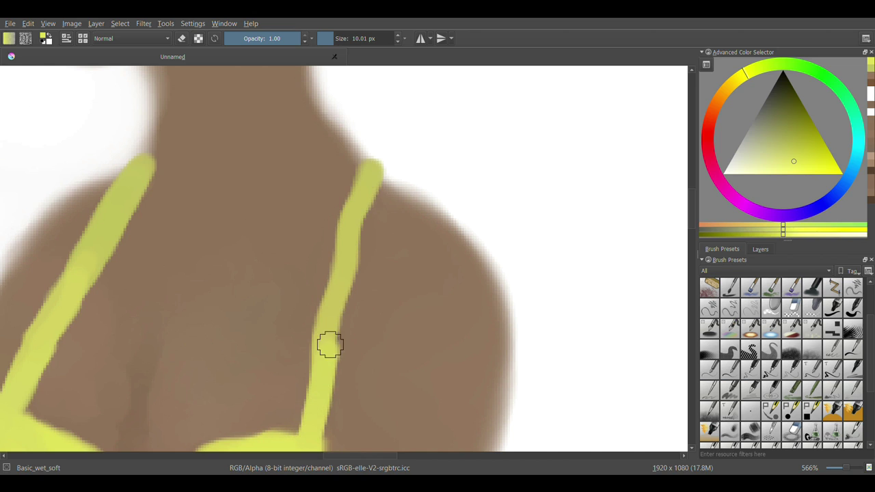
left_click_drag(325, 365, 371, 169)
scroll(379, 293, "down", 1)
scroll(303, 357, "down", 2)
left_click(316, 314, "ctrl")
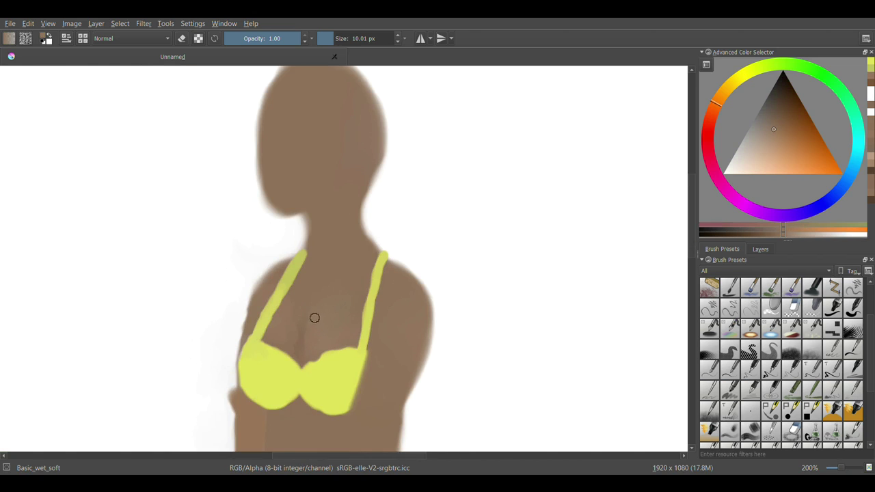
- Smooth the waist edge above the yellow tail with skin brown
scroll(312, 357, "down", 2)
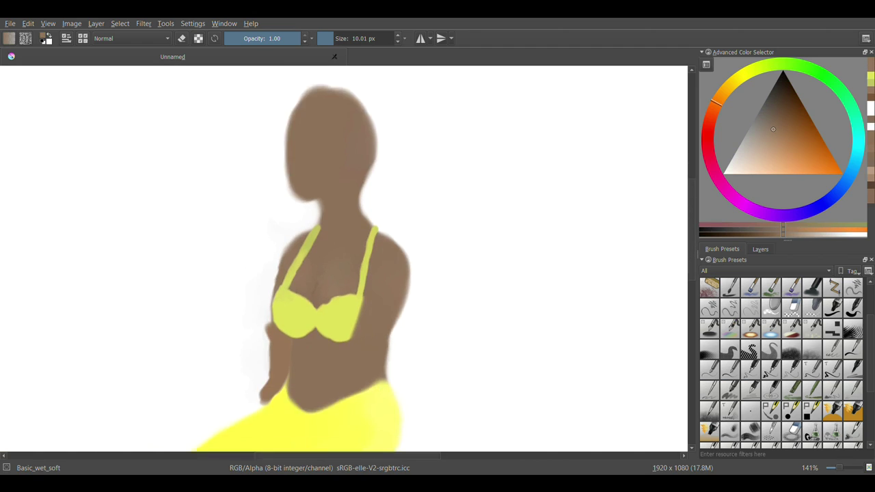
scroll(382, 228, "up", 3)
scroll(383, 228, "down", 2)
scroll(368, 281, "up", 2)
left_click(367, 281, "ctrl")
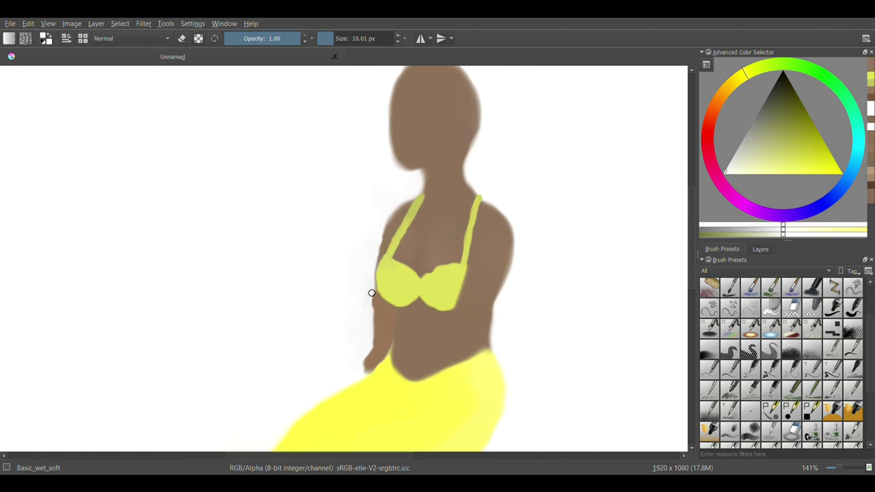
scroll(554, 361, "up", 2)
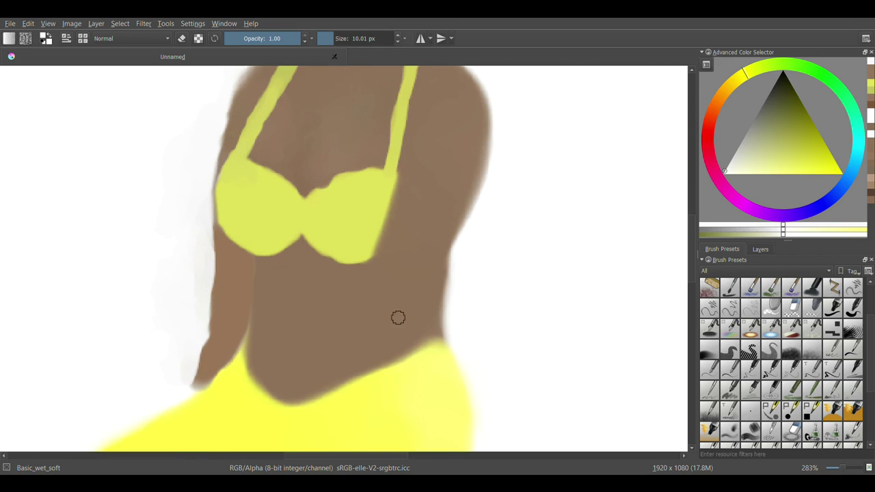
left_click(223, 346, "ctrl")
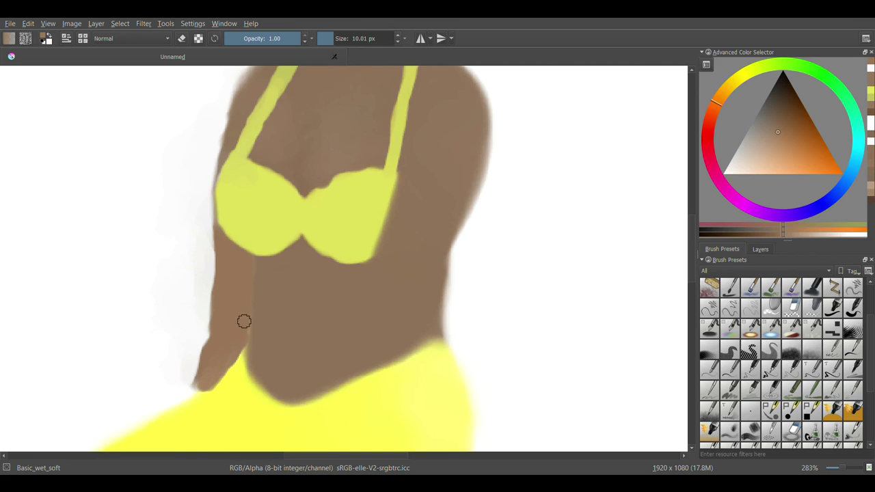
left_click(375, 400, "ctrl")
left_click_drag(257, 366, 428, 342)
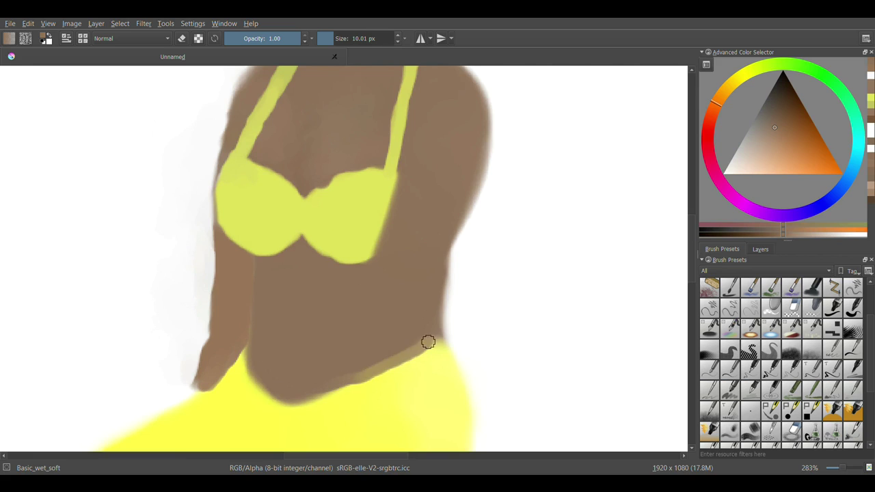
- Paint the brown arm and hand over the tail, widening them with a larger brush
scroll(390, 342, "down", 2)
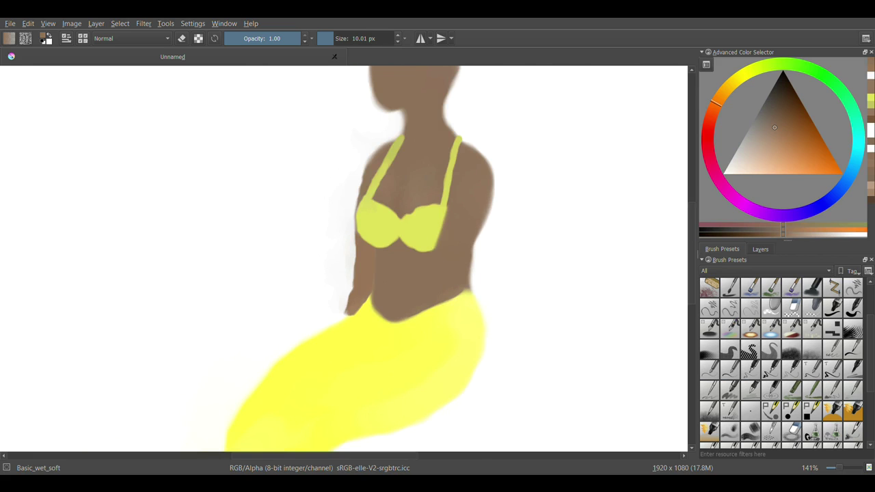
left_click(438, 278)
mouse_move(439, 319)
left_mouse_down()
mouse_move(449, 292)
mouse_move(406, 332)
mouse_move(445, 283)
mouse_move(420, 280)
left_mouse_up()
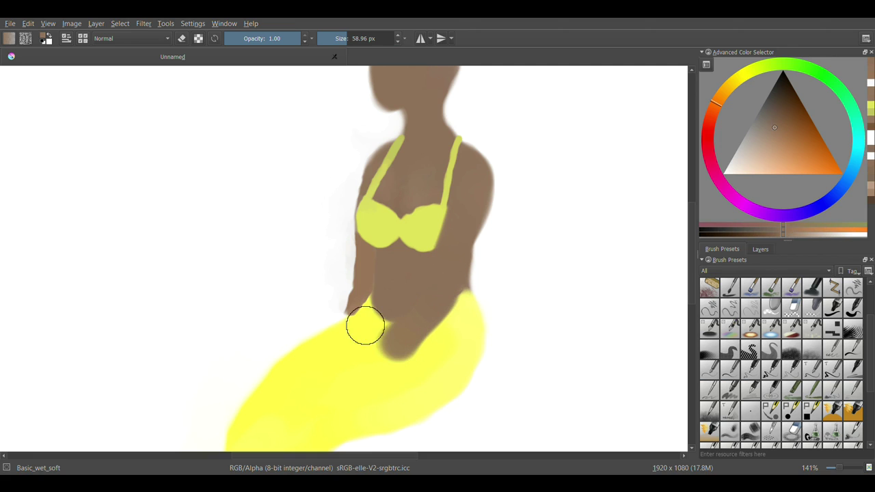
key("x")
key("x")
scroll(426, 283, "up", 2)
key("x")
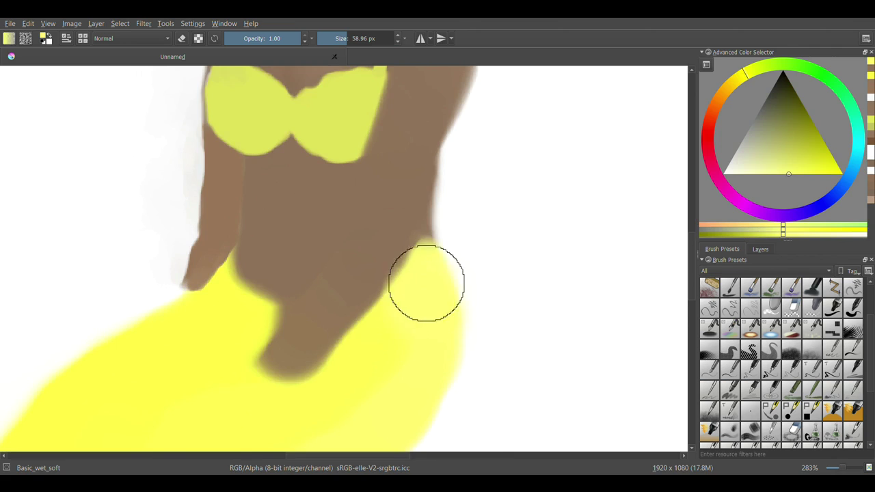
scroll(348, 404, "down", 2)
scroll(422, 381, "up", 1)
key("x")
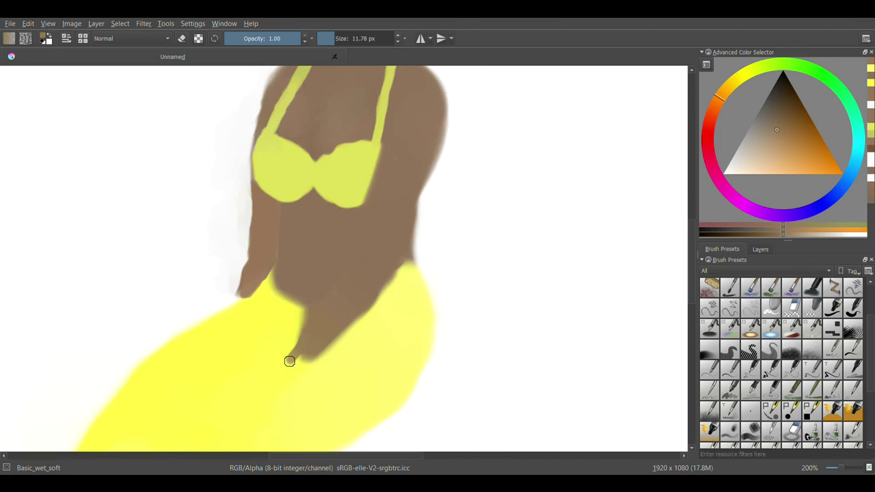
left_click_drag(318, 367, 284, 404)
key("bracketright")
key("bracketright")
key("bracketright")
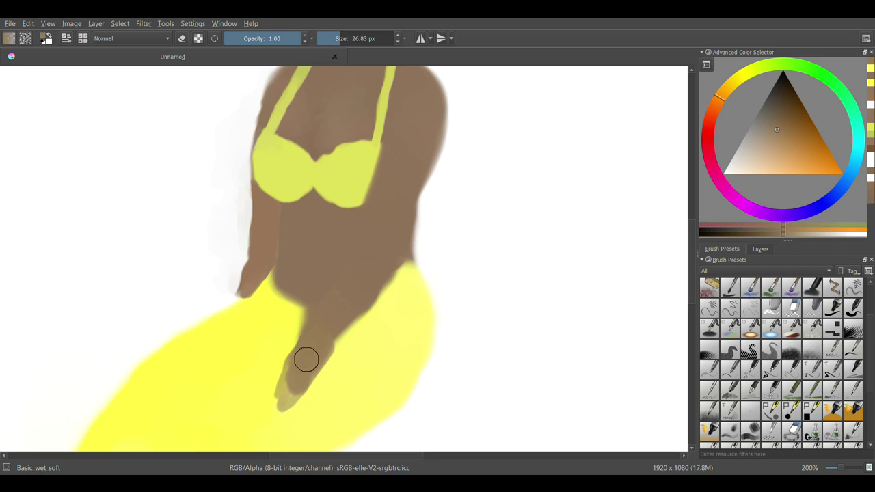
mouse_move(306, 359)
left_mouse_down()
mouse_move(305, 375)
mouse_move(370, 294)
left_mouse_up()
- Fine-tune the skin brown by sampling several spots on the figure
scroll(440, 153, "up", 2)
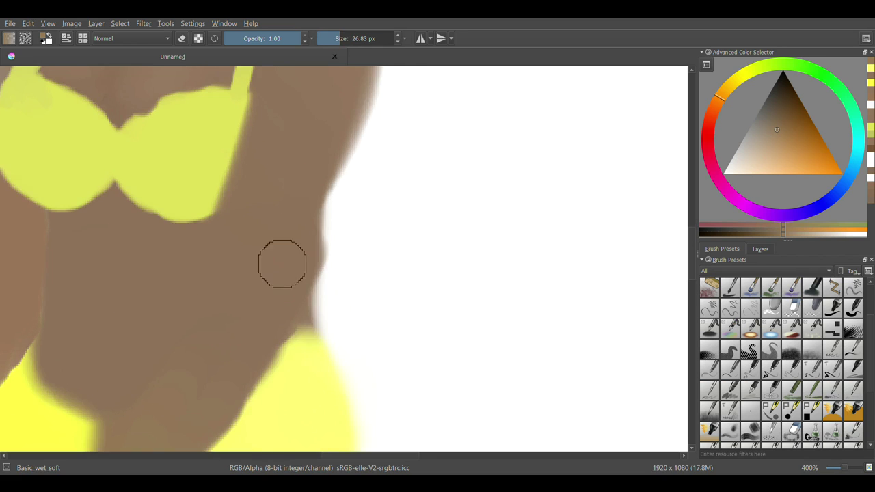
scroll(363, 113, "down", 2)
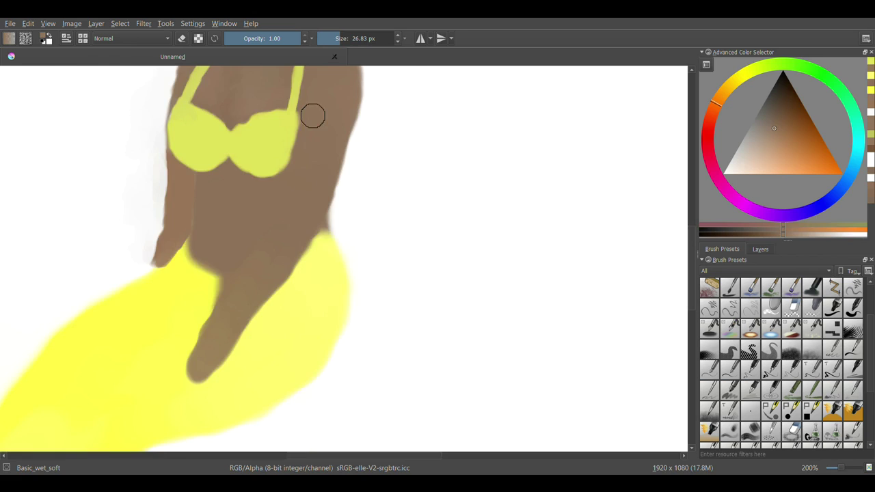
scroll(234, 377, "down", 1)
left_click(235, 376, "ctrl")
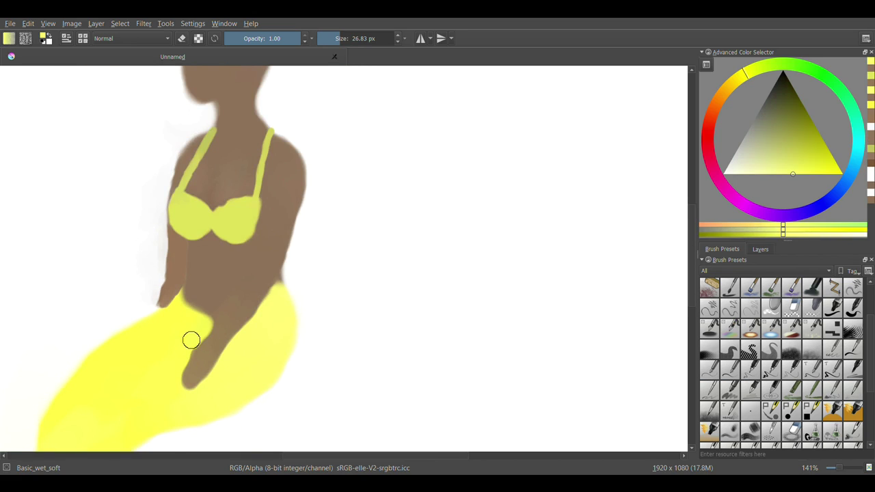
scroll(192, 337, "up", 2)
left_click(205, 228, "ctrl")
left_click(193, 321, "ctrl")
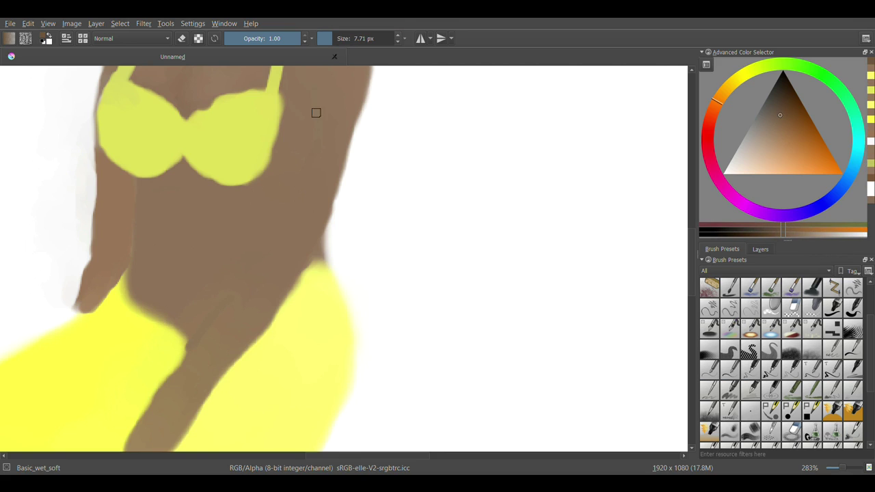
left_click(212, 357, "ctrl")
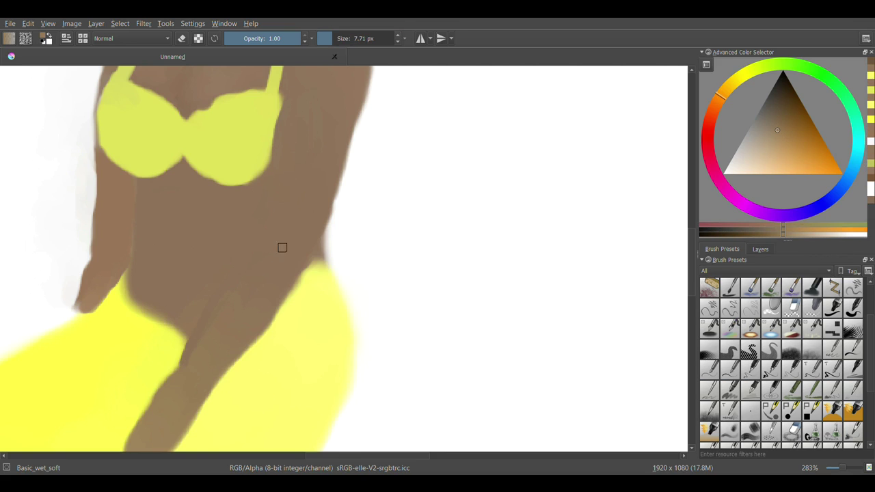
left_click(188, 310, "ctrl")
- Sample the bikini yellow and then the skin brown while adjusting the view
scroll(215, 328, "down", 1)
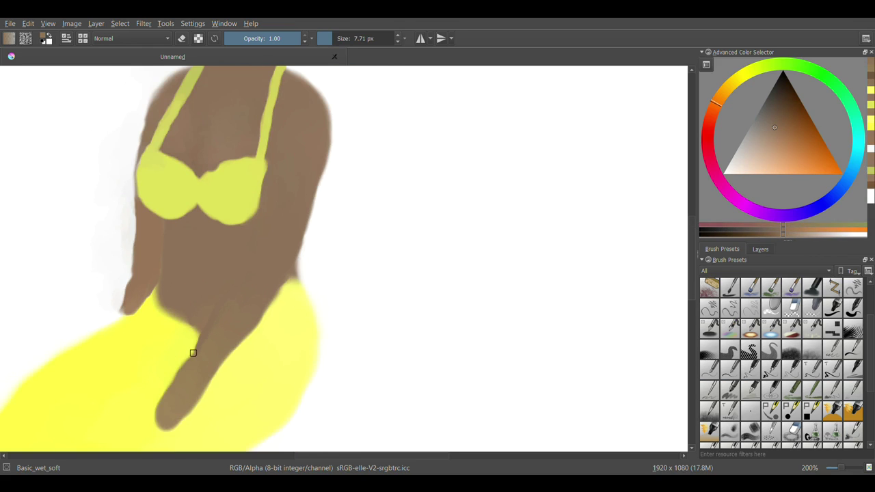
scroll(139, 248, "down", 2)
scroll(208, 176, "up", 2)
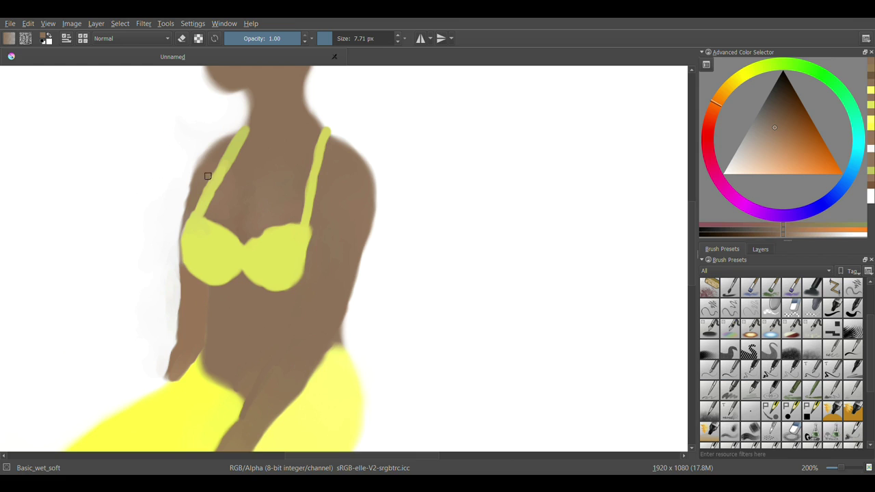
scroll(275, 198, "down", 1)
scroll(217, 293, "up", 3)
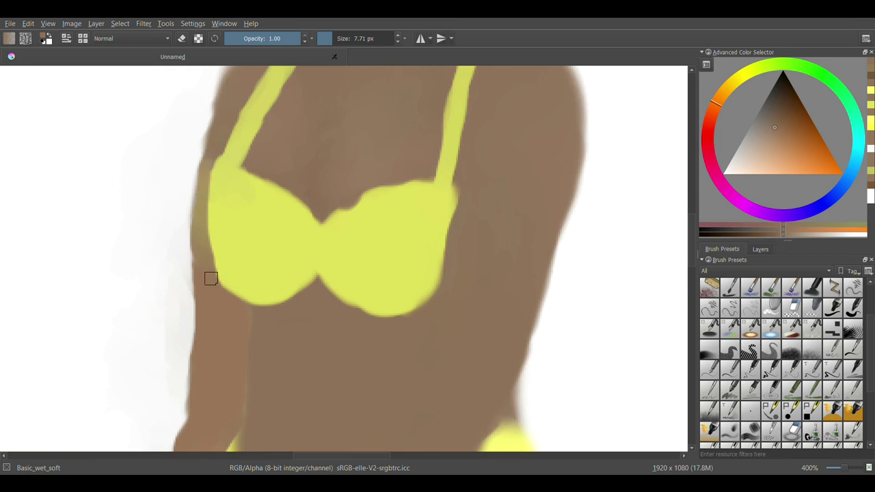
scroll(359, 155, "down", 2)
left_click(426, 187, "ctrl")
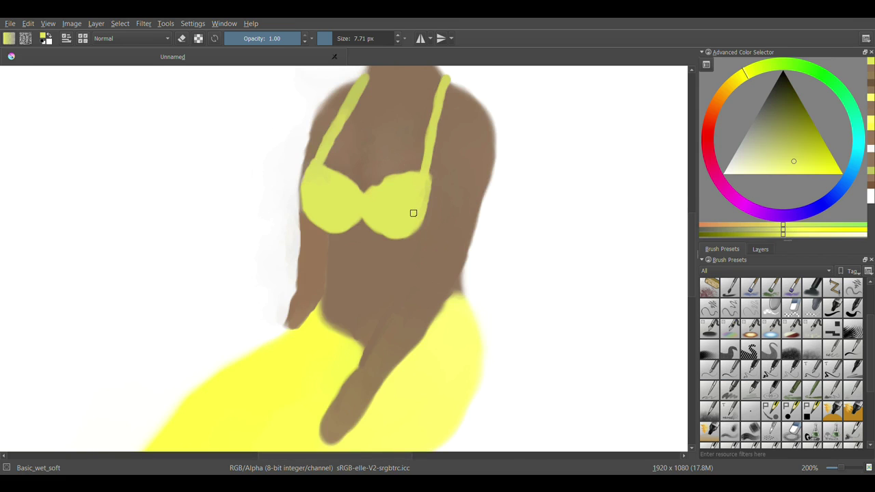
scroll(413, 212, "down", 1)
left_click(387, 104, "ctrl")
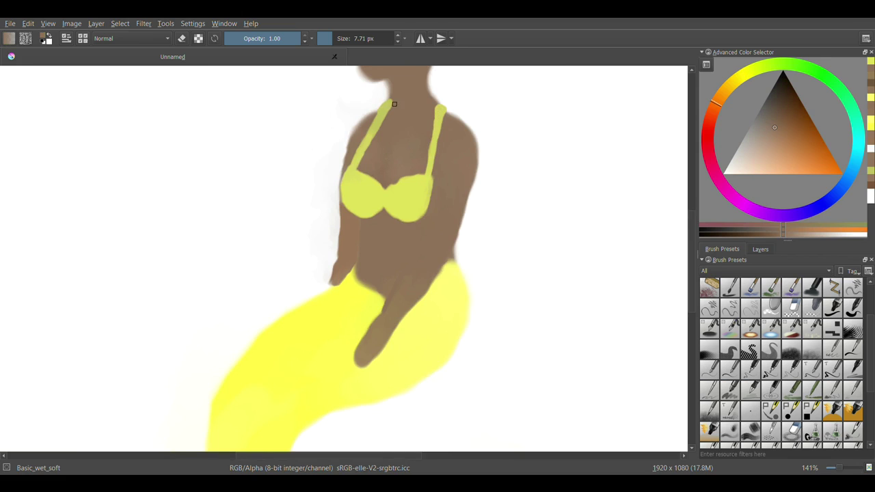
scroll(549, 249, "down", 2)
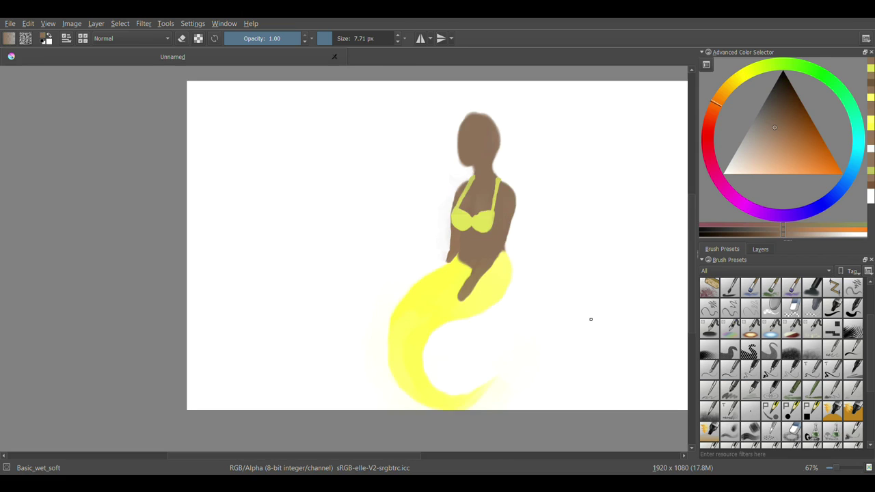
- With a much larger brush, paint a pale yellow forked fin at the tail's end, lobe reaching right
left_click(433, 295, "ctrl")
left_click_drag(433, 295, 458, 295)
left_click_drag(453, 386, 583, 329)
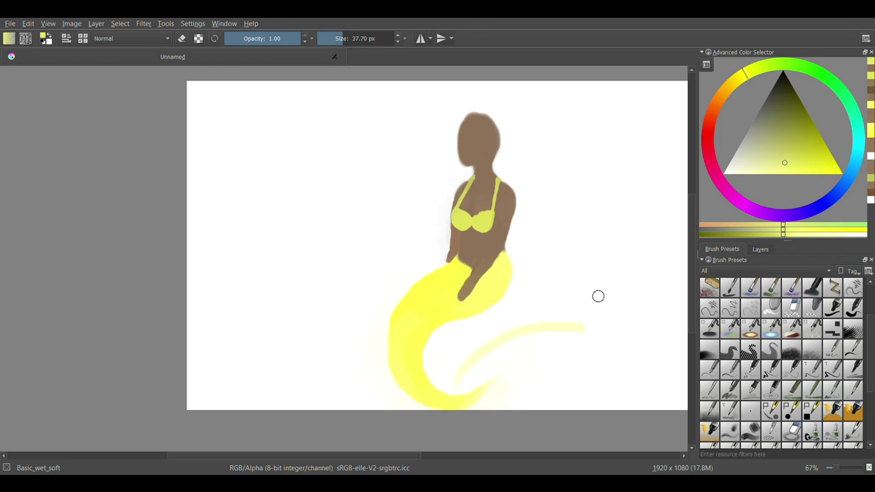
key("ctrl+z")
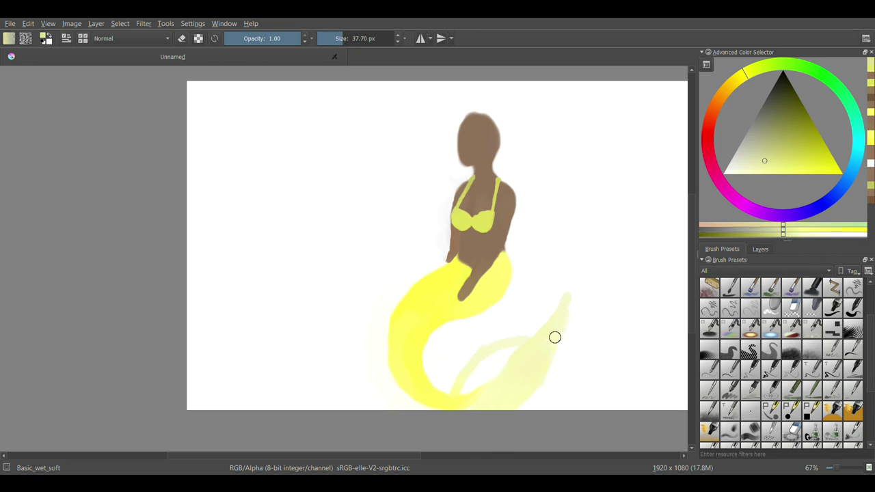
scroll(554, 337, "up", 3)
mouse_move(513, 363)
left_mouse_down()
mouse_move(471, 357)
mouse_move(414, 408)
left_mouse_up()
scroll(415, 408, "down", 1)
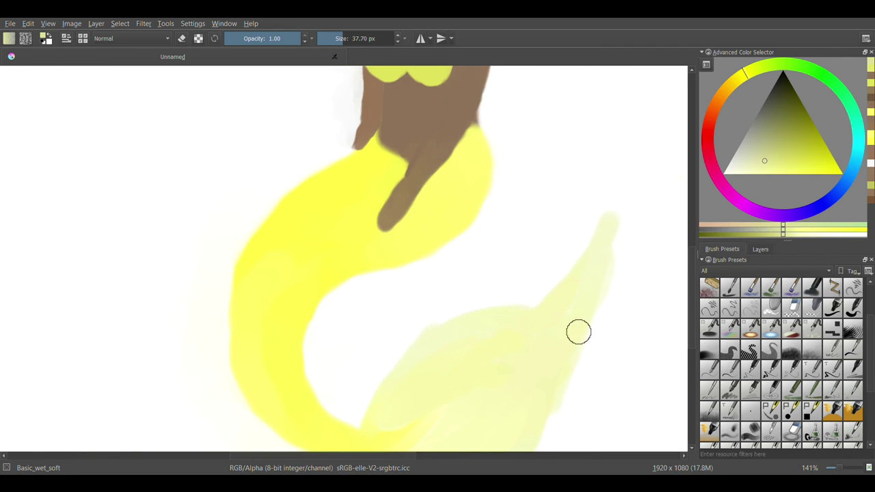
scroll(592, 353, "down", 1)
left_click_drag(603, 322, 627, 327)
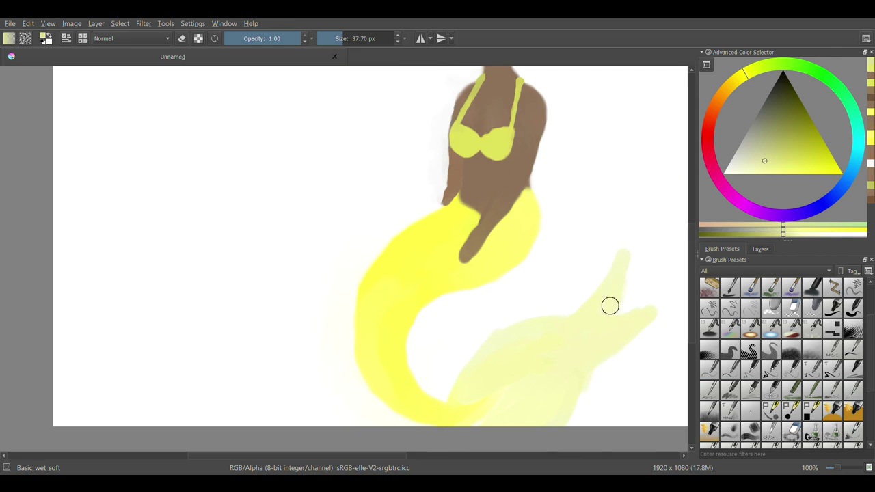
left_click(503, 391, "ctrl")
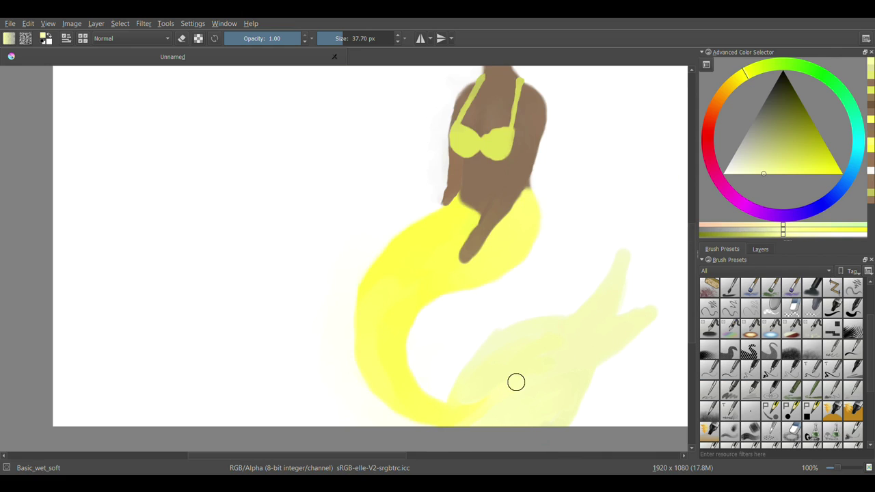
left_click(504, 413)
- Outline the pale tail fin's edges in grey-green, redoing the lower edge stroke
key("k")
key("k")
scroll(614, 350, "up", 2)
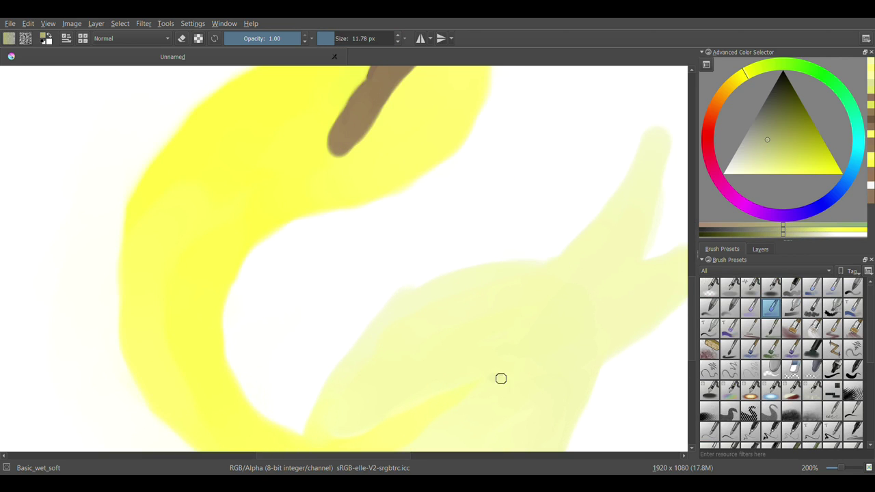
left_click_drag(488, 376, 625, 348)
scroll(489, 352, "right", 2)
mouse_move(564, 287)
left_mouse_down()
mouse_move(527, 250)
mouse_move(334, 264)
mouse_move(180, 407)
mouse_move(361, 385)
left_mouse_up()
key("ctrl+z")
left_click_drag(177, 432, 385, 379)
scroll(385, 379, "down", 1)
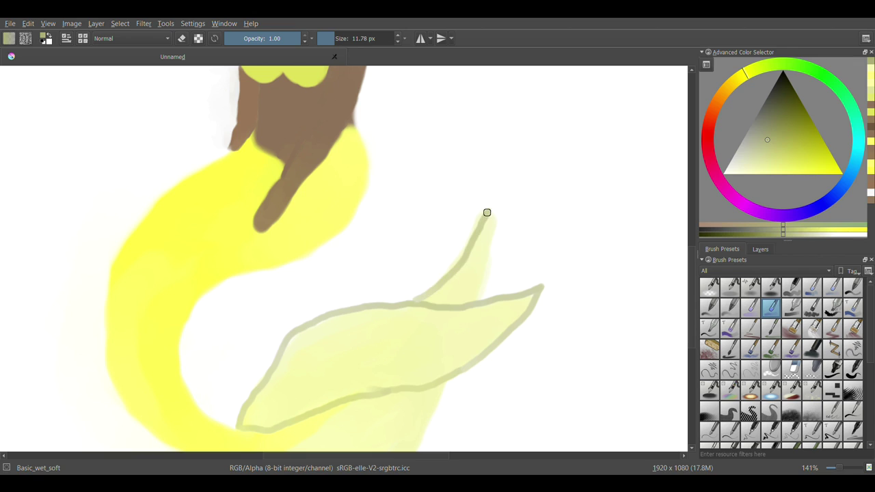
scroll(435, 322, "up", 2)
left_click_drag(400, 362, 428, 253)
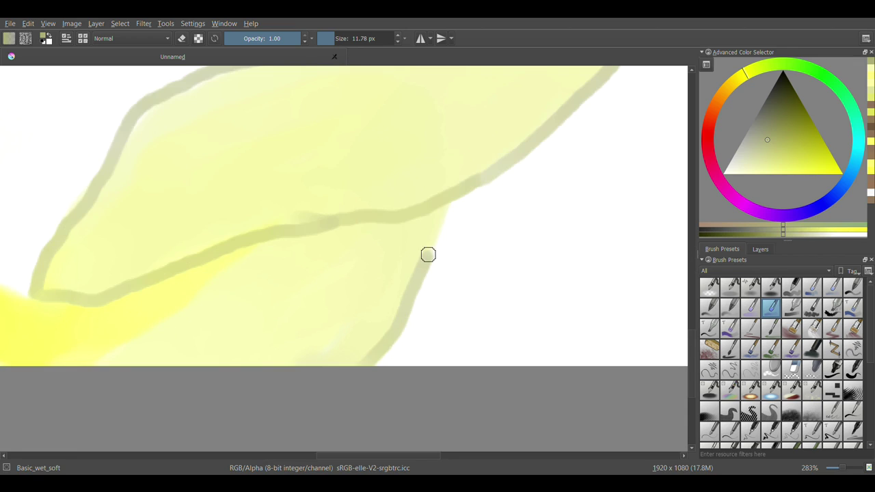
scroll(428, 253, "down", 2)
scroll(303, 334, "up", 3)
- Draw two diagonal vein lines inside the tail fin
left_click_drag(298, 342, 398, 250)
left_click_drag(363, 314, 459, 250)
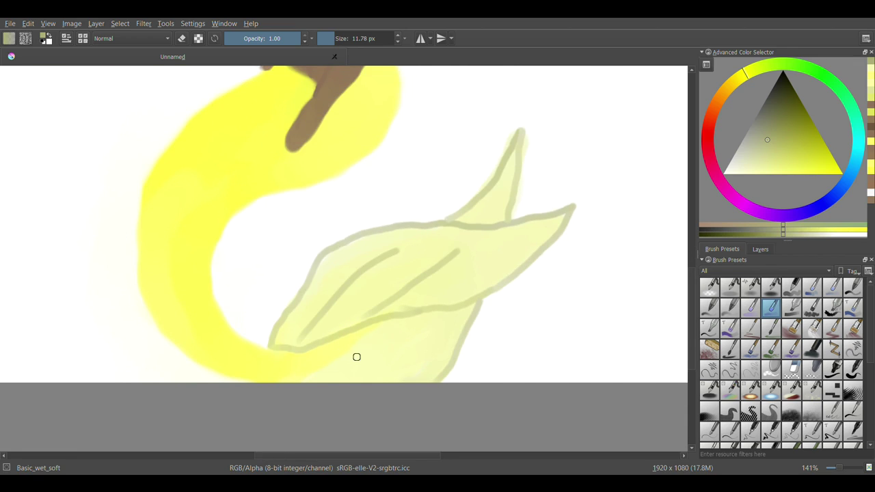
scroll(484, 220, "down", 1)
scroll(413, 246, "up", 2)
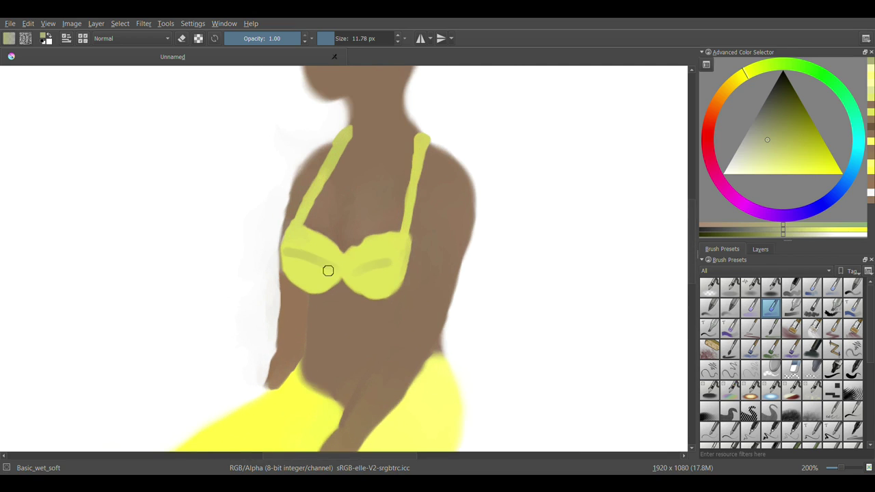
scroll(407, 191, "down", 1)
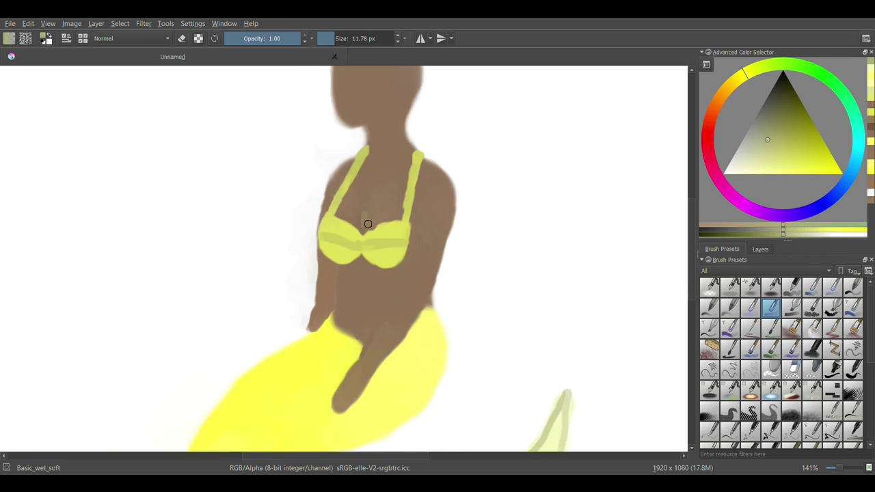
- Sample the skin brown and the tail yellow, ending on skin brown
left_click(379, 207, "ctrl")
scroll(365, 223, "down", 1)
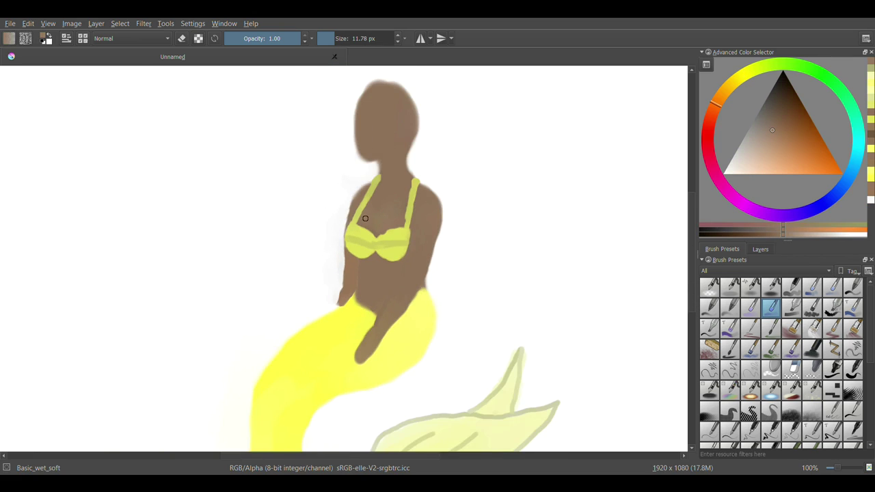
scroll(429, 286, "down", 1)
left_click(437, 290, "ctrl")
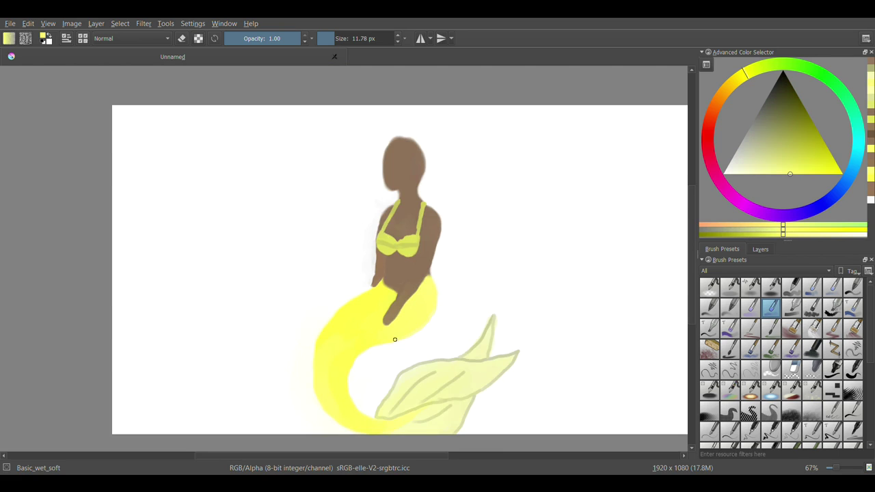
scroll(394, 339, "up", 4)
scroll(153, 281, "down", 3)
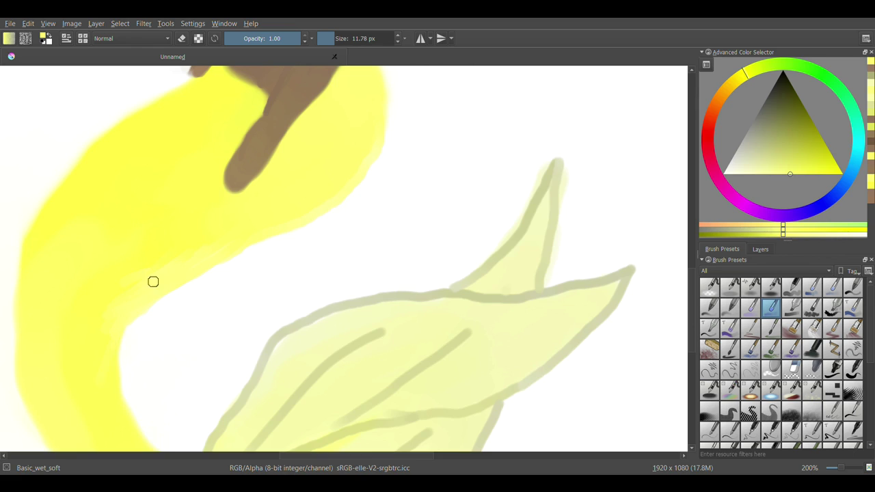
scroll(512, 346, "down", 3)
scroll(385, 451, "up", 2)
left_click(287, 321, "ctrl")
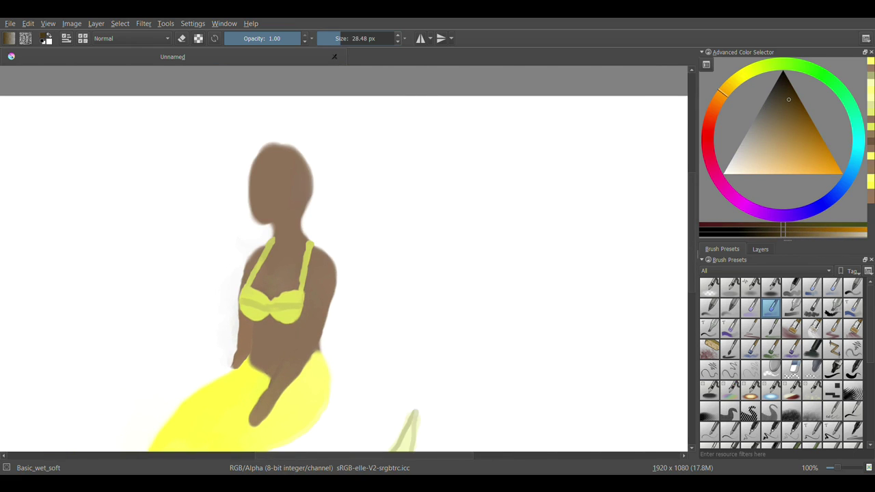
- Try a dark hair bun on the head, then undo it and a stray mark
left_click_drag(280, 143, 274, 124)
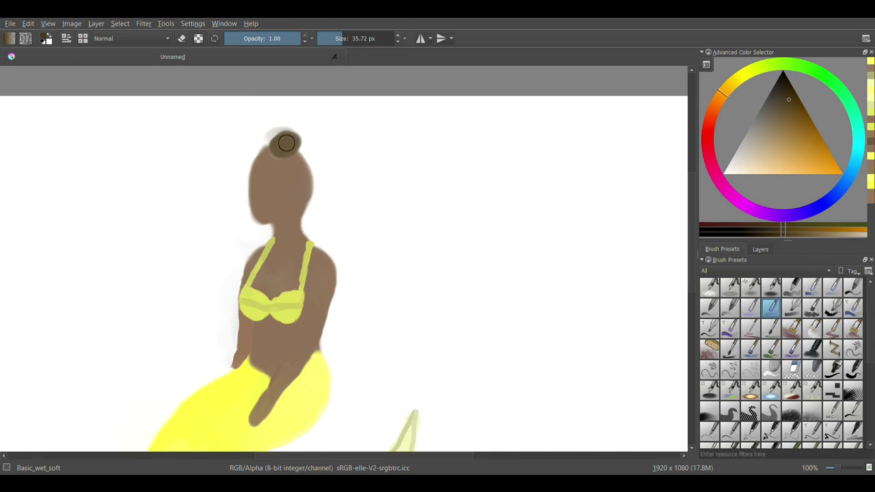
key("ctrl+z")
scroll(299, 149, "up", 2)
scroll(299, 171, "down", 2)
mouse_move(298, 170)
left_mouse_down()
mouse_move(349, 129)
mouse_move(361, 150)
left_mouse_up()
key("ctrl+z")
key("ctrl+z")
left_click_drag(441, 202, 472, 253)
left_click(478, 294)
scroll(565, 366, "down", 3)
key("ctrl+z")
scroll(461, 346, "up", 5)
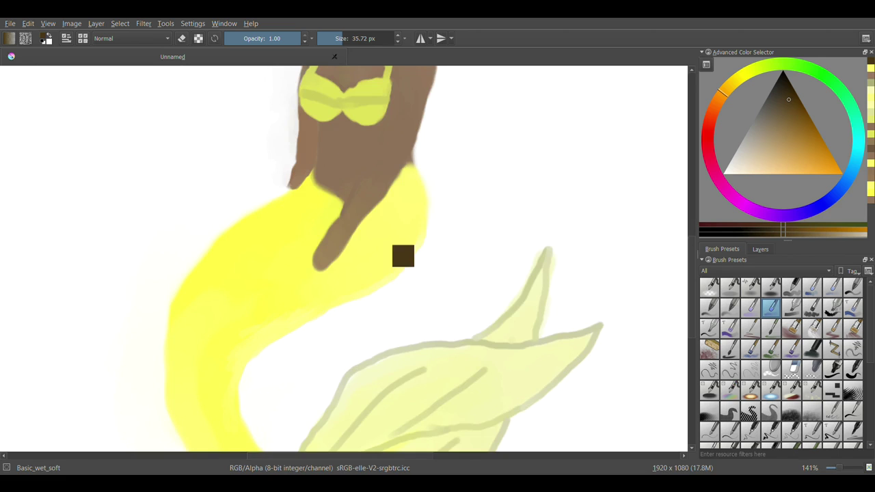
- Sample tail yellow, skin and background white, and blend the edge beside the arm
left_click(355, 226, "ctrl")
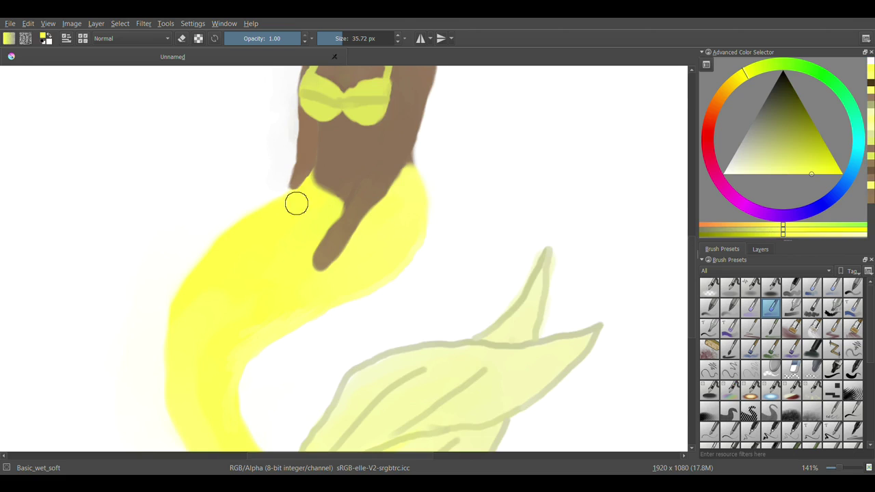
left_click(308, 180, "ctrl")
left_click(285, 150, "ctrl")
scroll(390, 123, "down", 1)
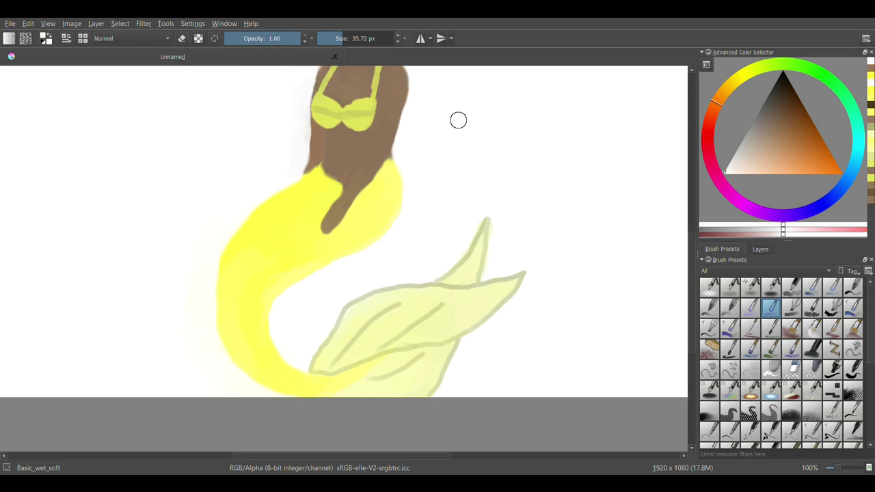
scroll(403, 345, "up", 3)
scroll(403, 345, "up", 3)
left_click_drag(348, 230, 338, 226)
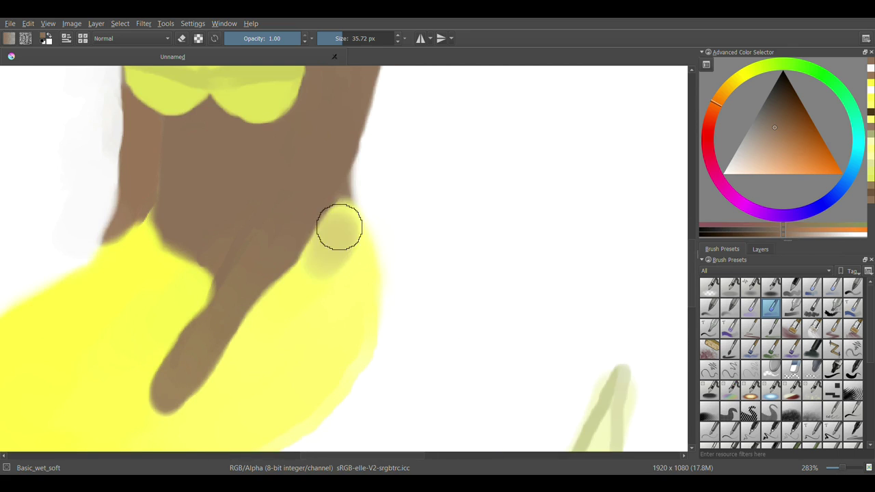
- Smooth the body's edge against the tail with skin brown, then resample pale yellow and brown
left_click(352, 190, "ctrl")
mouse_move(352, 190)
left_mouse_down()
mouse_move(331, 180)
mouse_move(326, 190)
mouse_move(348, 94)
left_mouse_up()
scroll(362, 90, "down", 3)
scroll(391, 126, "up", 1)
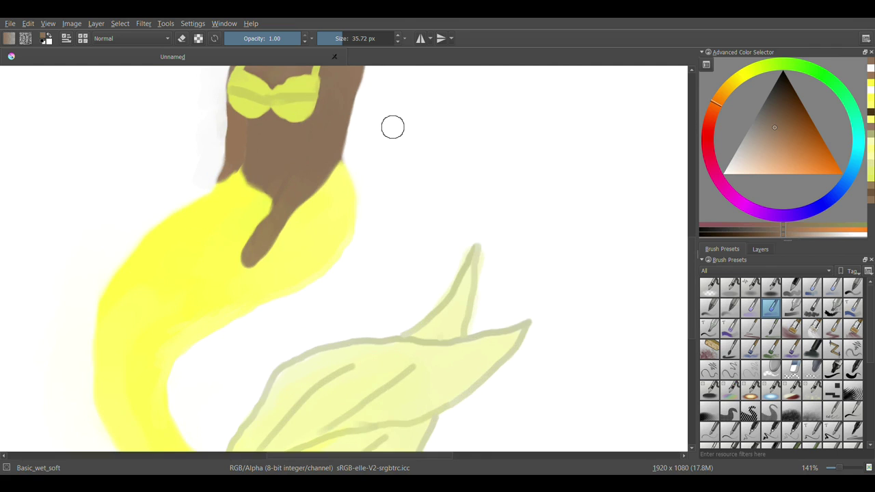
scroll(335, 172, "down", 1)
scroll(683, 244, "up", 3)
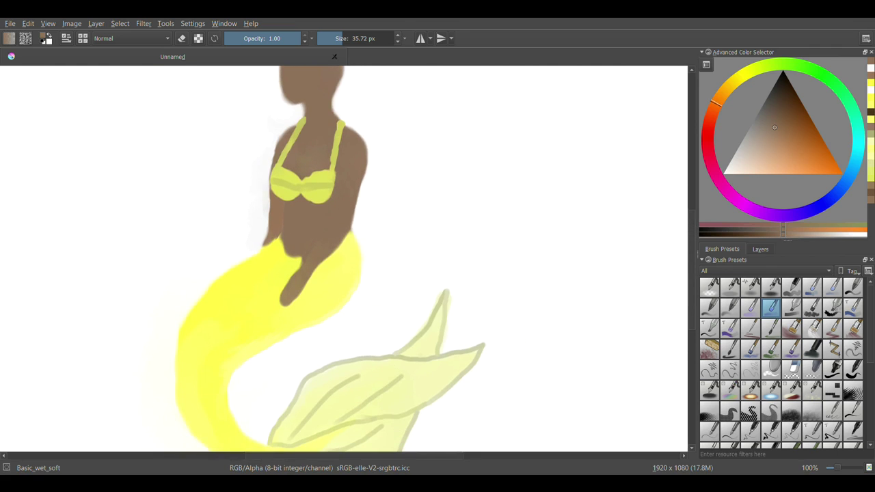
left_click(870, 85)
scroll(363, 160, "up", 3)
left_click(318, 190, "ctrl")
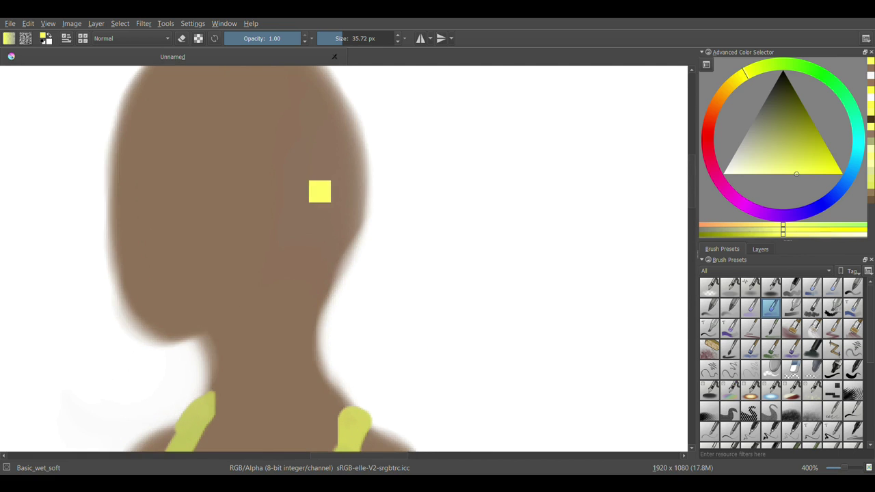
- Paint a bun shape on the head and trim the left jaw with white
left_click_drag(410, 175, 472, 151)
scroll(506, 155, "down", 1)
key("ctrl+z")
mouse_move(403, 205)
left_mouse_down()
mouse_move(410, 170)
mouse_move(387, 109)
mouse_move(355, 112)
left_mouse_up()
left_click(445, 153, "ctrl")
left_click(387, 136, "ctrl")
left_click(414, 236, "ctrl")
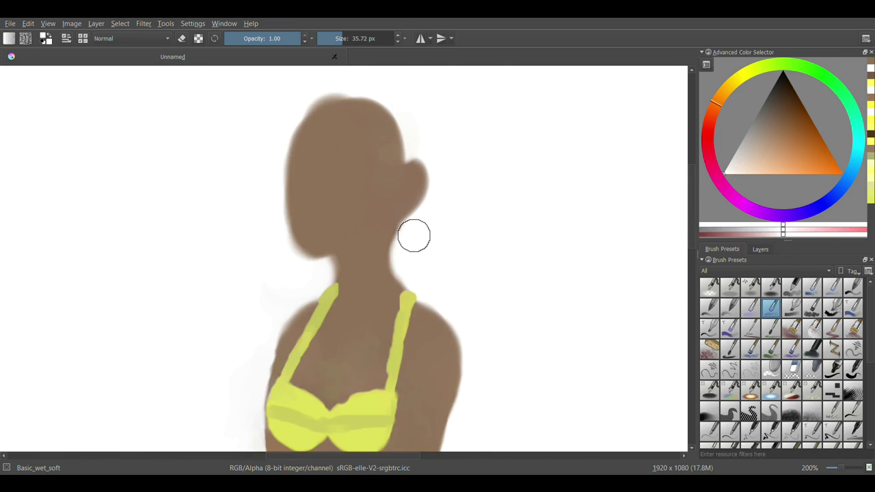
left_click_drag(295, 224, 308, 267)
- Clean up the top of the head in white and reshape its right edge down to the neck
left_click(322, 244, "ctrl")
left_click(285, 170, "ctrl")
left_click_drag(311, 102, 374, 97)
left_click_drag(518, 423, 461, 362)
left_click(374, 101, "ctrl")
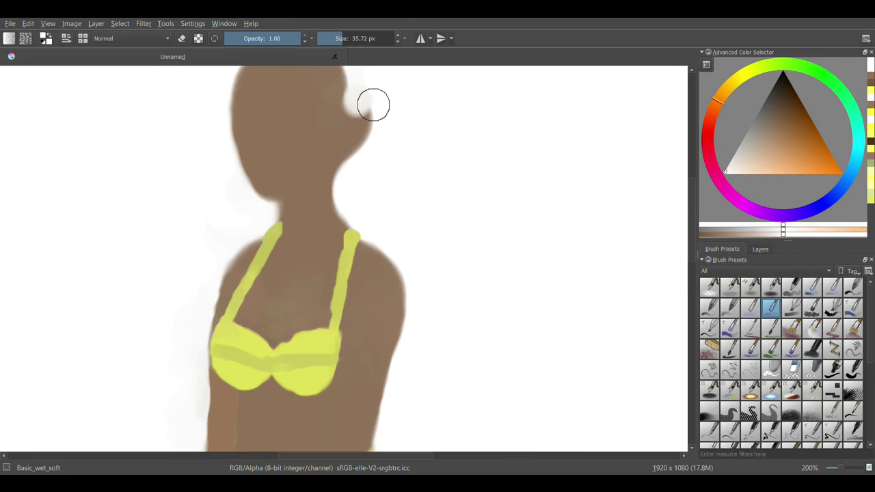
left_click_drag(372, 89, 367, 150)
left_click(333, 162, "ctrl")
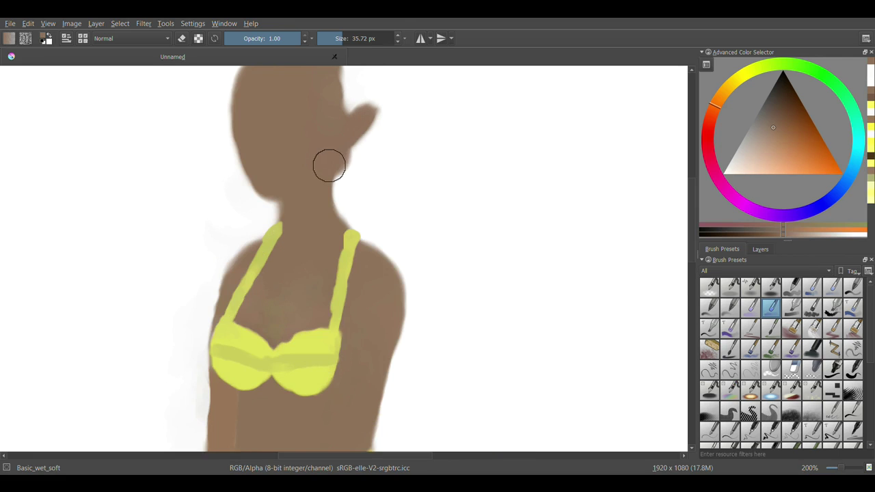
left_click(390, 127, "ctrl")
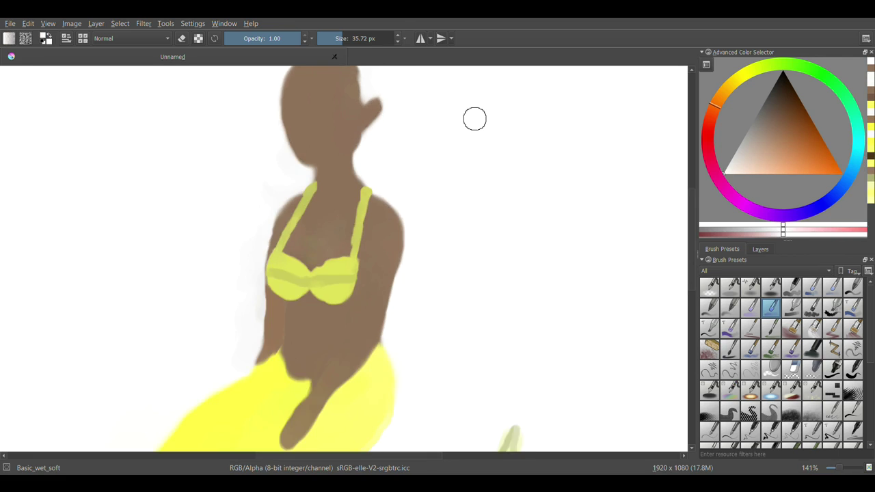
- Paint skin brown back onto the head
key("minus")
left_click(354, 150, "ctrl")
left_click_drag(305, 119, 336, 158)
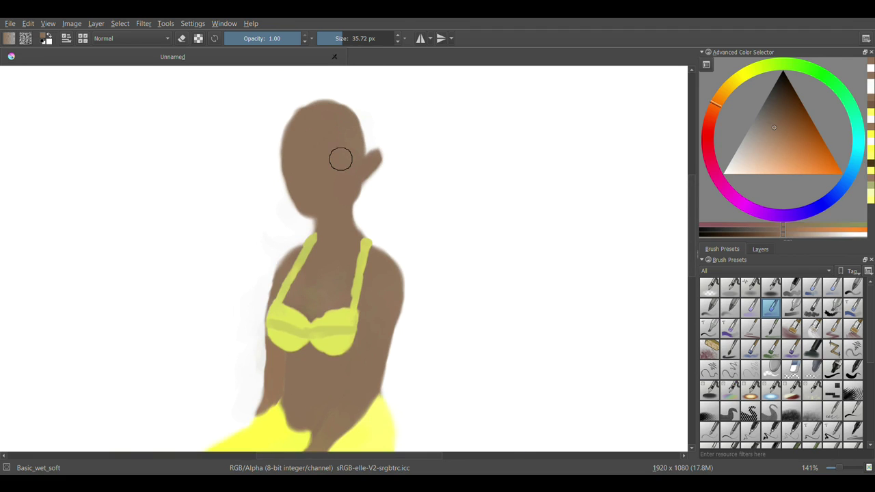
left_click(341, 159, "ctrl")
key("plus")
key("plus")
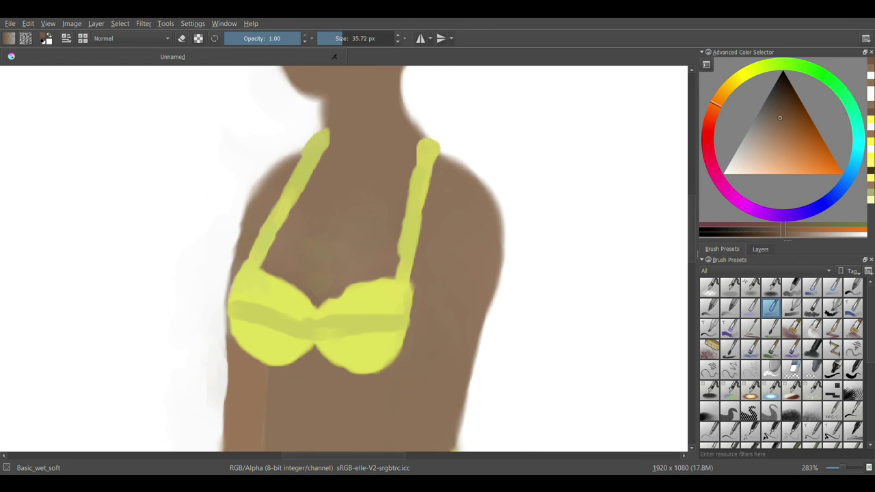
- Shade the neck with darker brown and start dark hair on top of the head
key("k")
mouse_move(349, 236)
left_mouse_down()
mouse_move(345, 265)
mouse_move(370, 236)
left_mouse_up()
left_click(371, 237, "ctrl")
left_click_drag(363, 186, 379, 204)
key("minus")
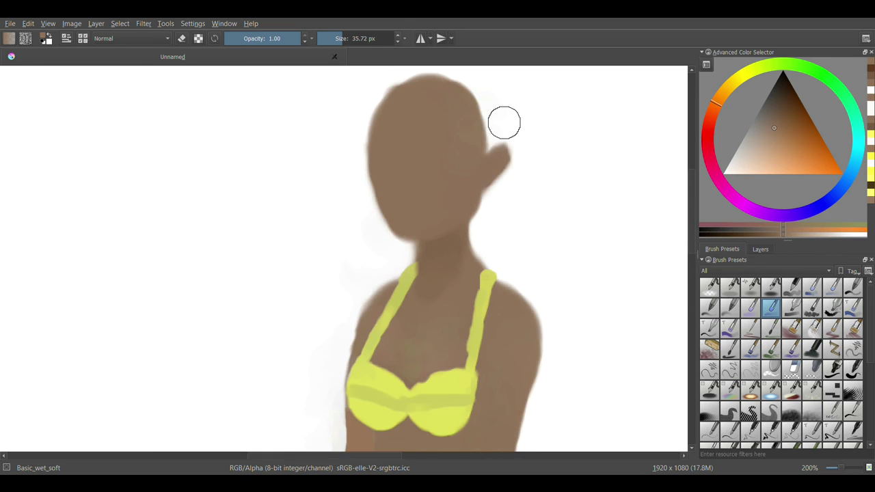
left_click(527, 135, "ctrl")
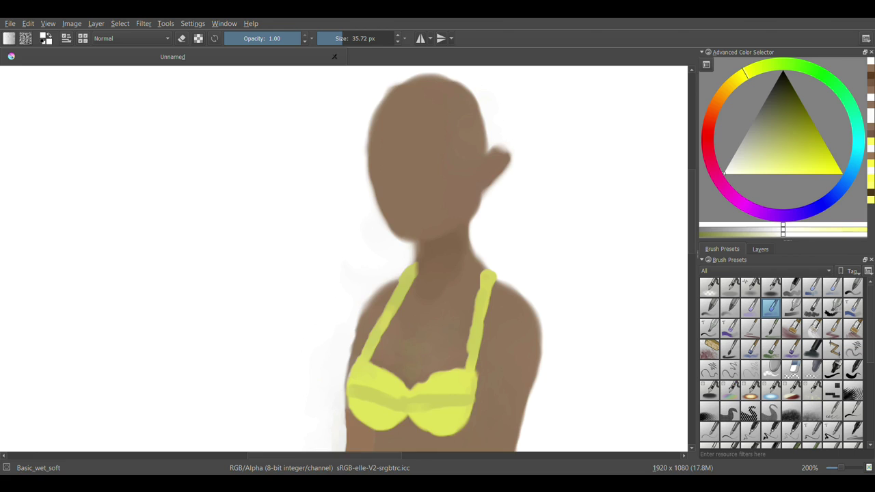
scroll(438, 260, "up", 2)
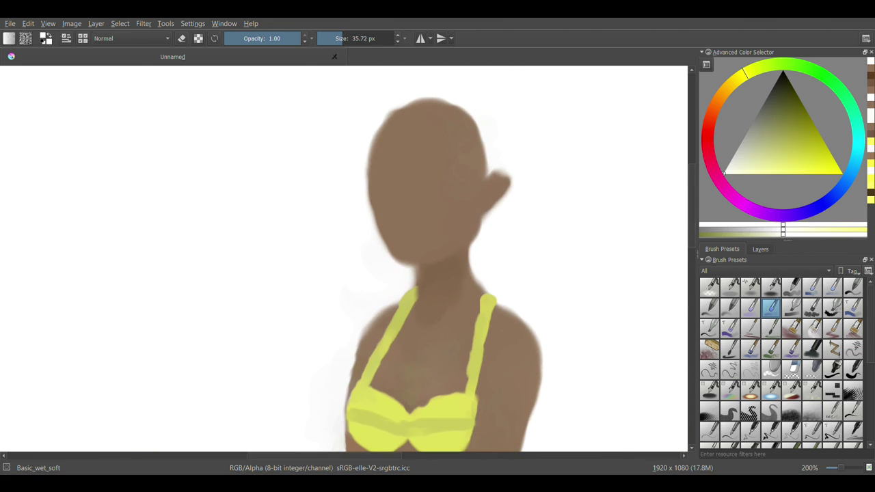
left_click(424, 171, "ctrl")
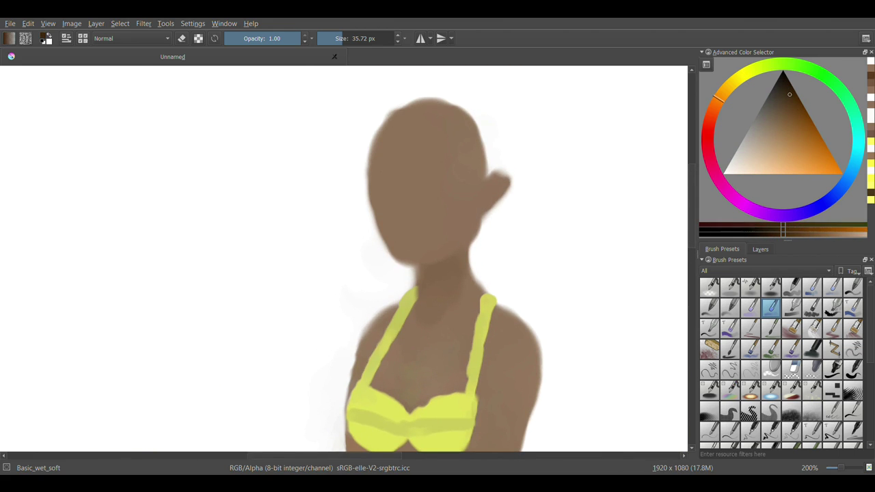
mouse_move(427, 135)
left_mouse_down()
mouse_move(381, 129)
mouse_move(401, 123)
mouse_move(410, 88)
mouse_move(459, 151)
left_mouse_up()
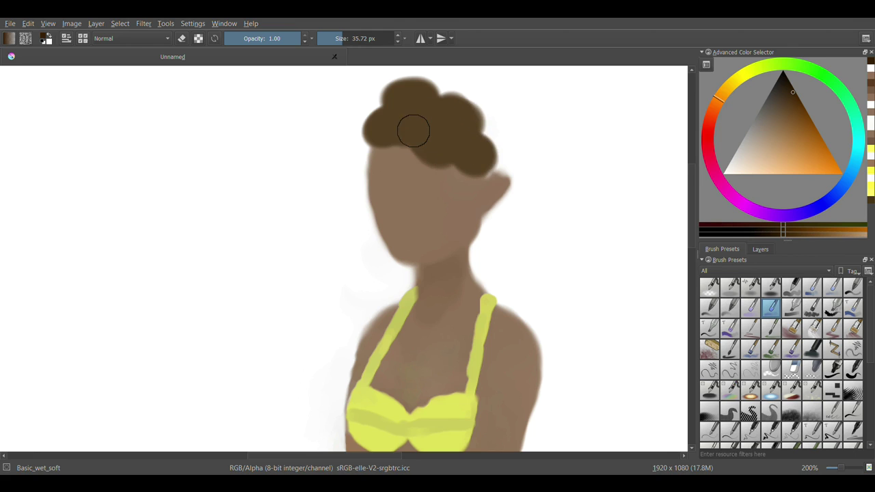
- Paint rounded curly hair clusters along the head's right side and left hairline
mouse_move(470, 176)
left_mouse_down()
mouse_move(496, 197)
mouse_move(485, 190)
left_mouse_up()
left_click(453, 191, "ctrl")
left_click(417, 151, "ctrl")
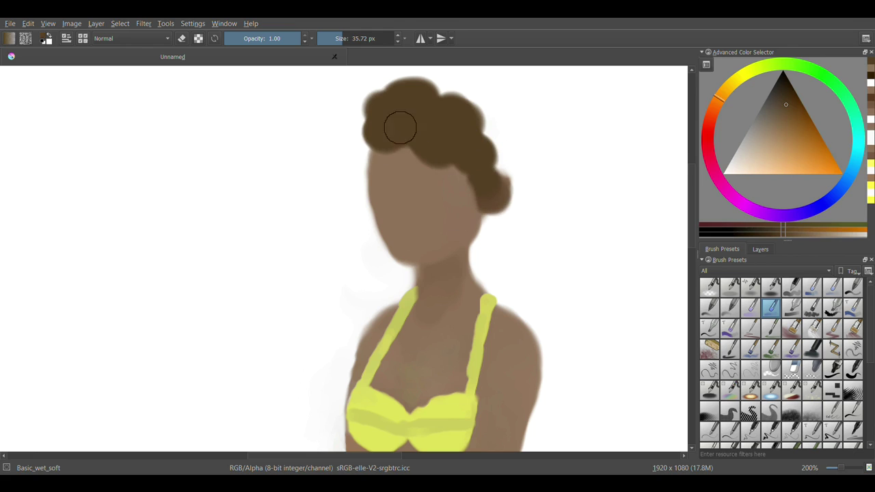
left_click_drag(400, 128, 359, 156)
mouse_move(490, 224)
left_mouse_down()
mouse_move(502, 209)
mouse_move(488, 245)
left_mouse_up()
mouse_move(504, 262)
left_mouse_down()
mouse_move(492, 185)
mouse_move(523, 255)
mouse_move(495, 170)
mouse_move(486, 168)
mouse_move(509, 155)
mouse_move(460, 140)
left_mouse_up()
left_click_drag(492, 246, 507, 227)
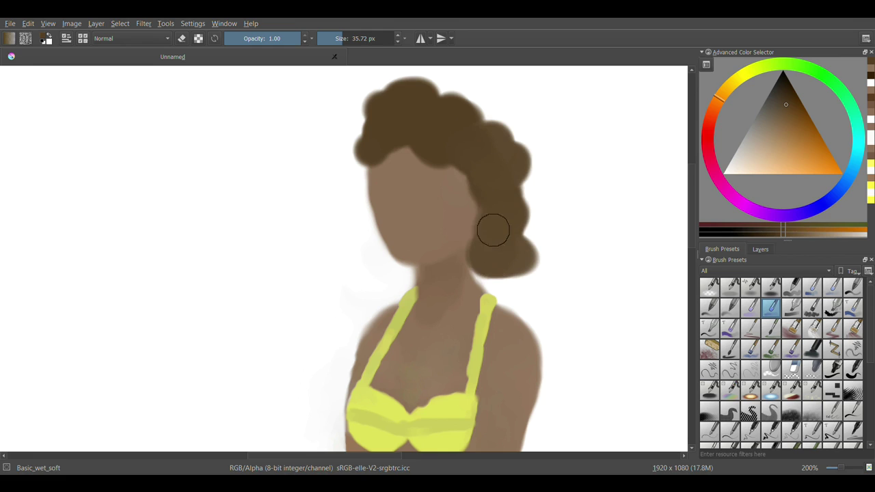
- Fill the upper hair and extend it down the left side of the face to the neck
left_click_drag(483, 135, 425, 119)
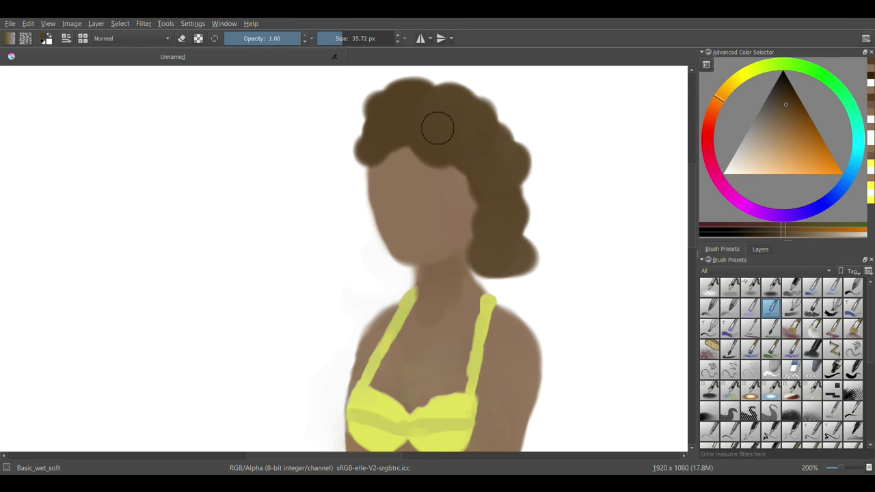
scroll(509, 181, "up", 1)
mouse_move(283, 172)
left_mouse_down()
mouse_move(284, 197)
mouse_move(328, 133)
mouse_move(283, 172)
mouse_move(285, 210)
mouse_move(266, 109)
mouse_move(285, 116)
left_mouse_up()
scroll(372, 140, "down", 1)
mouse_move(372, 140)
left_mouse_down()
mouse_move(351, 146)
mouse_move(367, 234)
left_mouse_up()
scroll(355, 246, "up", 1)
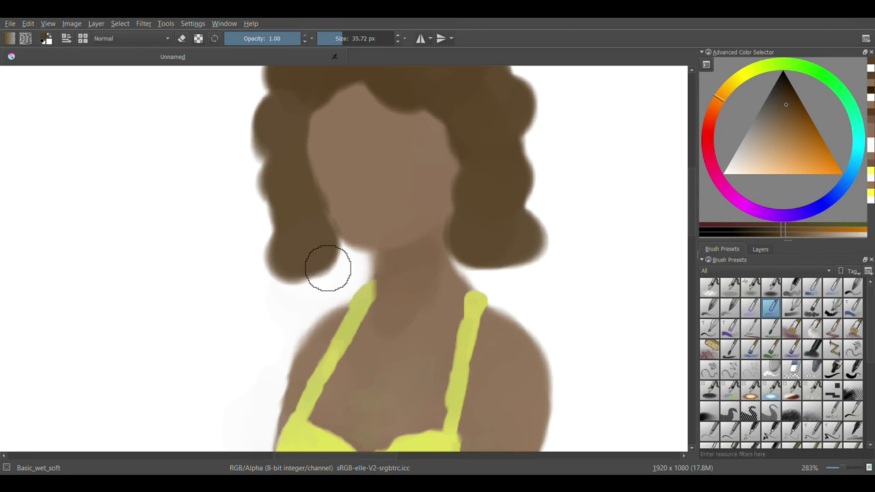
left_click_drag(314, 250, 341, 268)
- Darken the hair beside the neck, then sample the tail's yellow
left_click(342, 269, "ctrl")
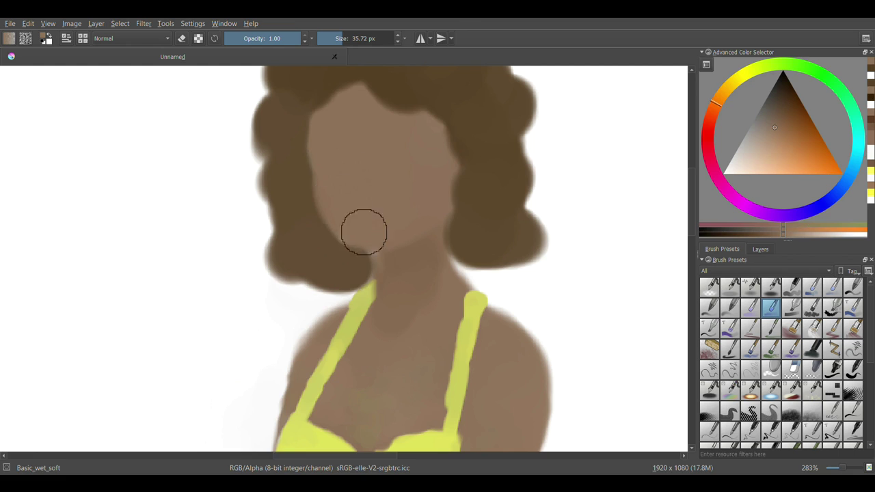
scroll(488, 179, "down", 1)
left_click(507, 234)
scroll(508, 150, "down", 1)
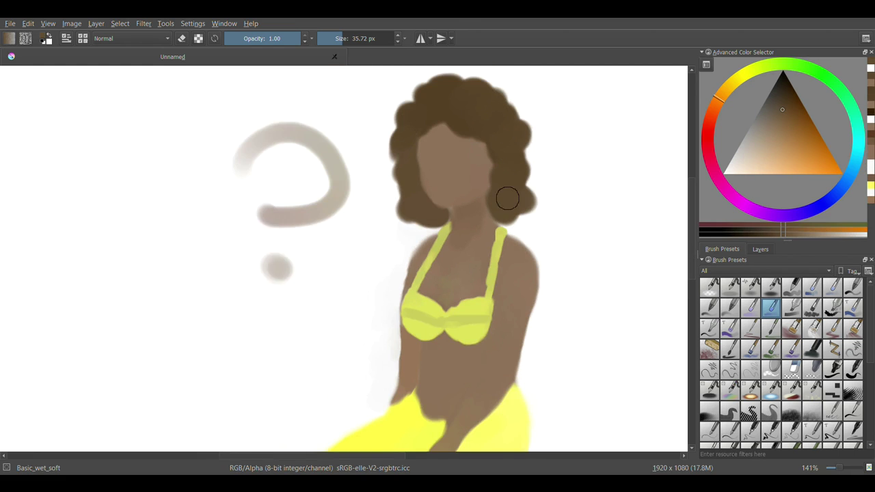
scroll(615, 205, "down", 2)
left_click(451, 353, "ctrl")
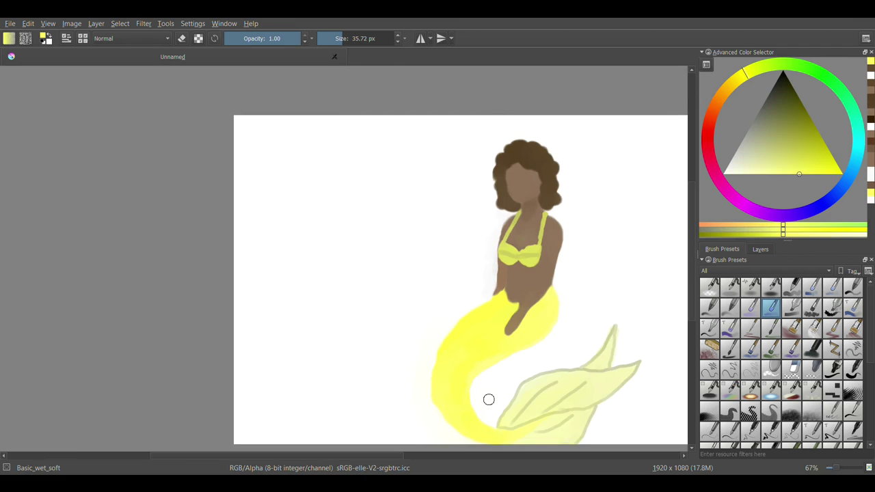
- Sample the bright yellow from the mermaid's tail as the brush colour
scroll(488, 399, "up", 3)
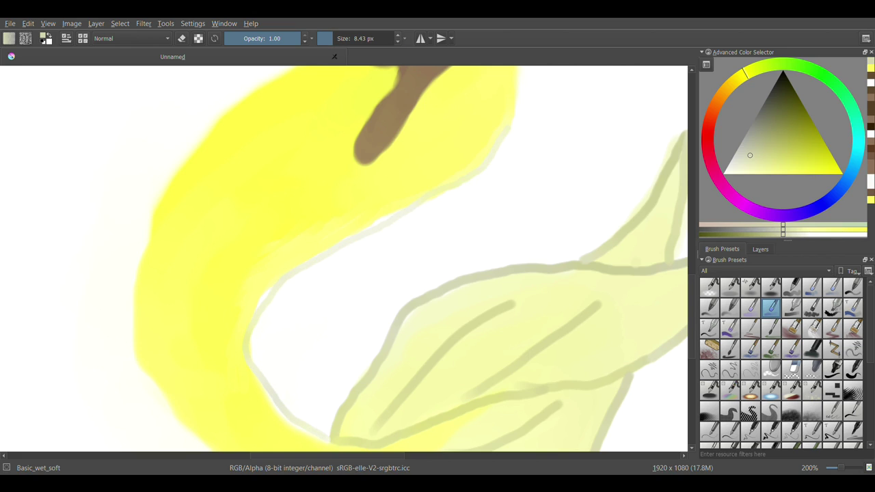
scroll(510, 293, "up", 5)
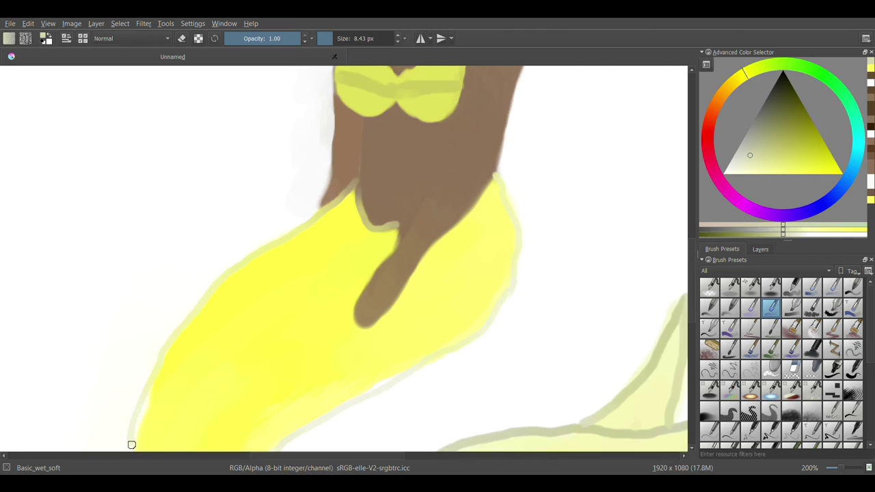
scroll(130, 341, "down", 7)
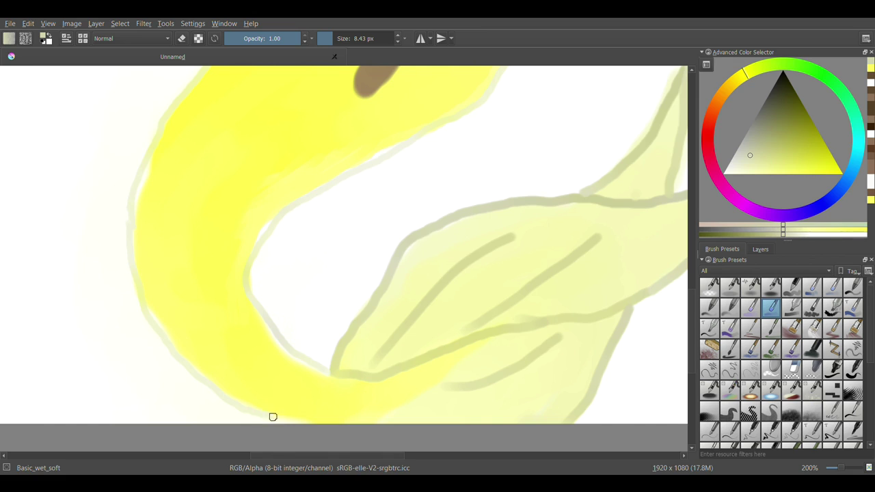
left_click(458, 362, "ctrl")
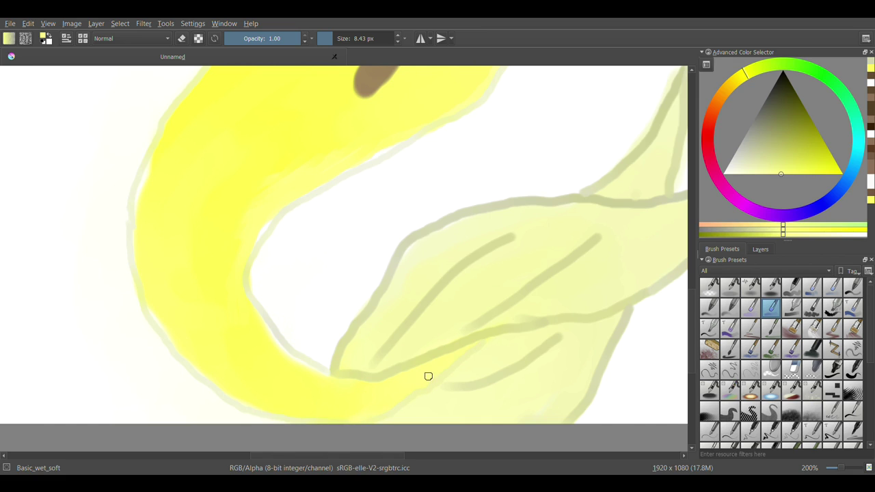
scroll(422, 316, "down", 1)
scroll(209, 246, "up", 2)
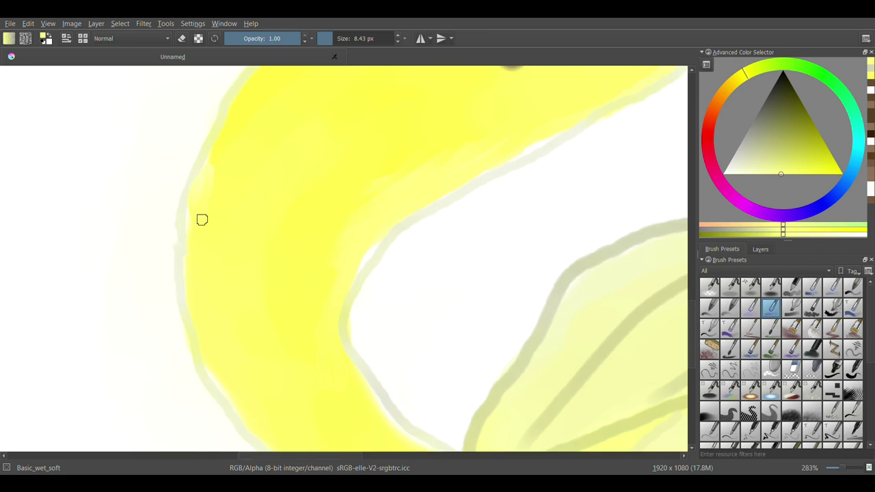
scroll(385, 281, "down", 1)
scroll(611, 143, "up", 1)
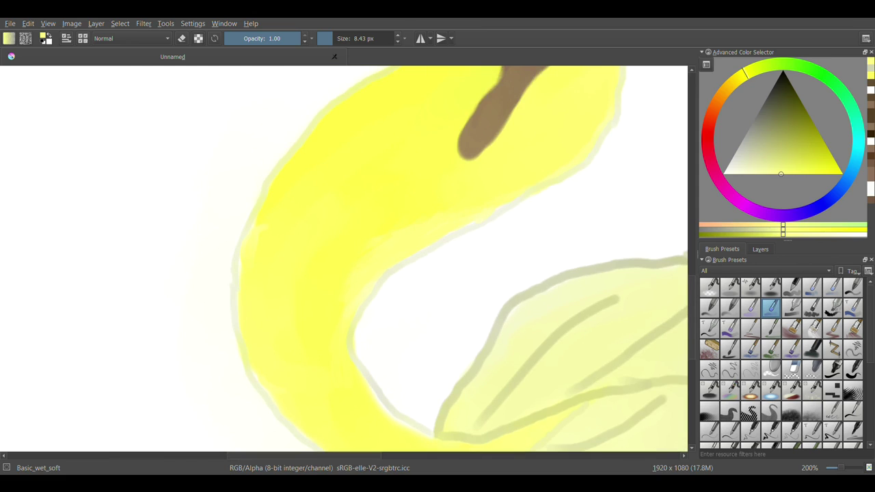
scroll(610, 360, "up", 8)
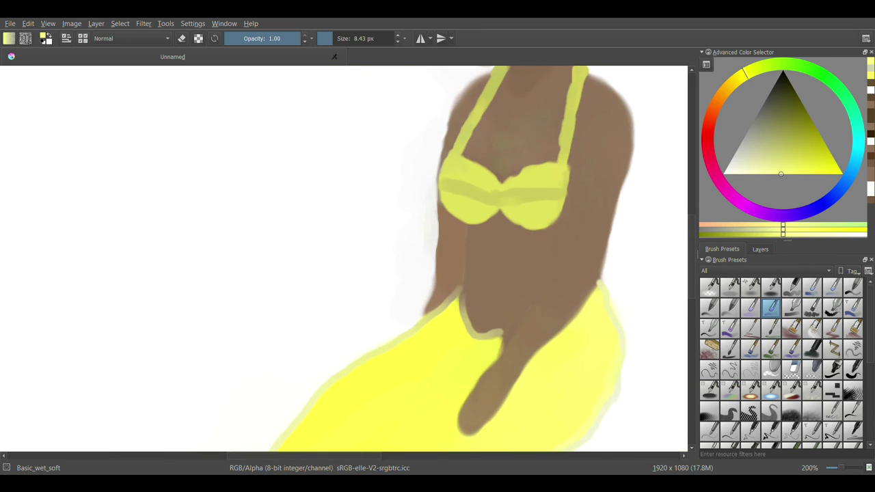
- Sample the torso's brown and darken the shoulder and arm edges down to the hip
left_click(495, 294, "ctrl")
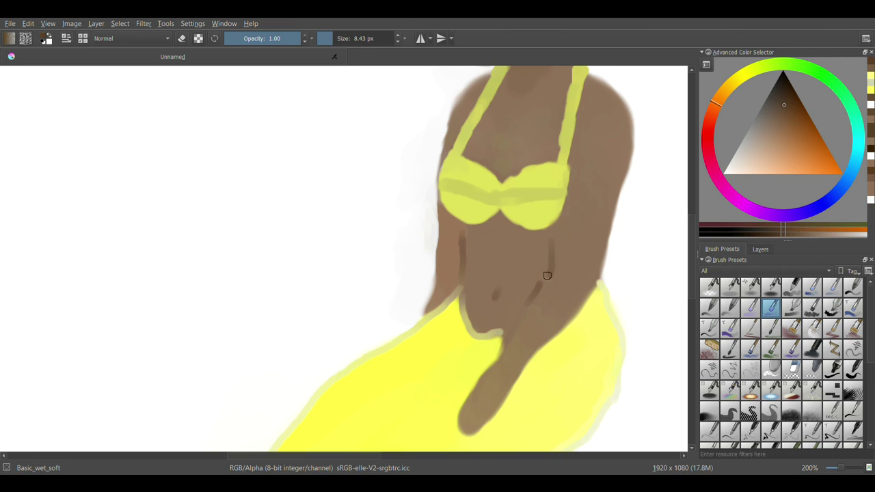
scroll(633, 300, "up", 1)
scroll(441, 360, "up", 1)
scroll(396, 367, "up", 1)
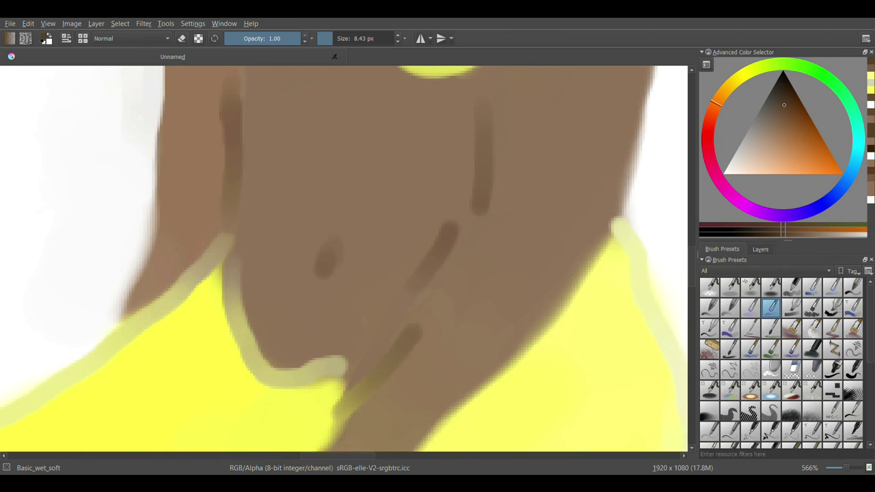
scroll(474, 208, "down", 2)
scroll(528, 153, "down", 1)
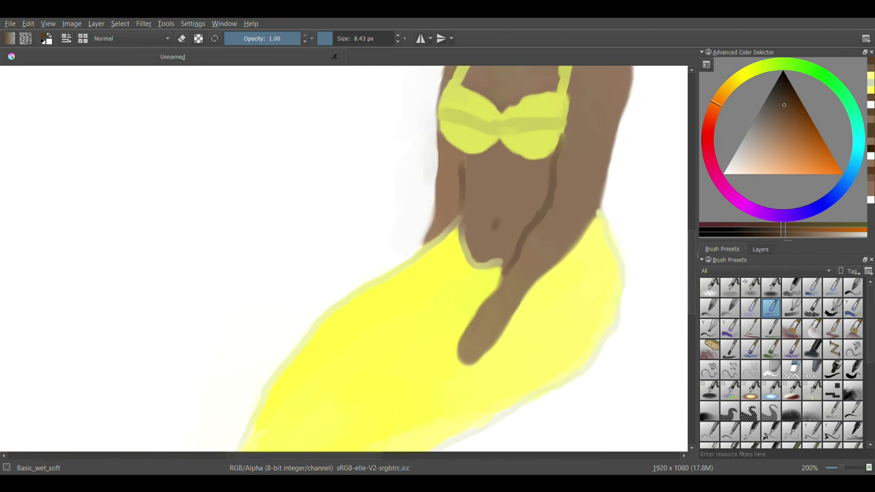
scroll(579, 179, "up", 3)
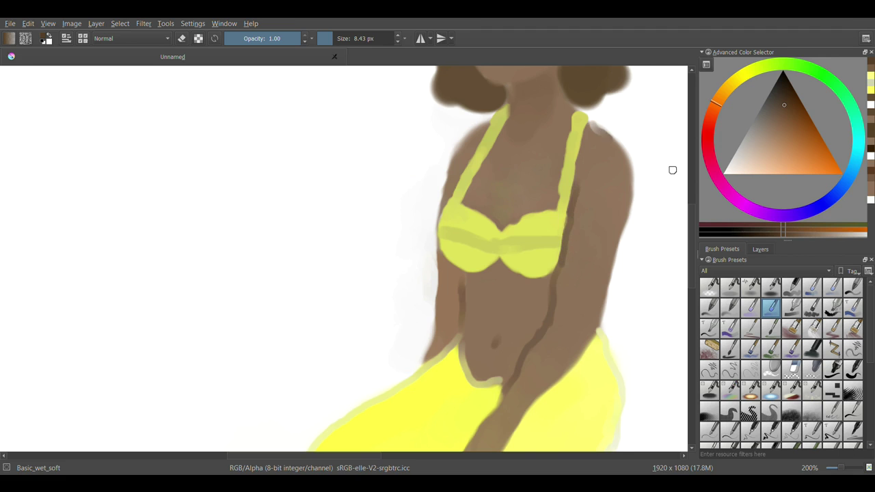
scroll(616, 164, "up", 2)
mouse_move(465, 110)
left_mouse_down()
mouse_move(523, 198)
mouse_move(523, 396)
left_mouse_up()
scroll(524, 396, "up", 1)
left_click_drag(532, 99, 472, 365)
left_click_drag(516, 164, 457, 401)
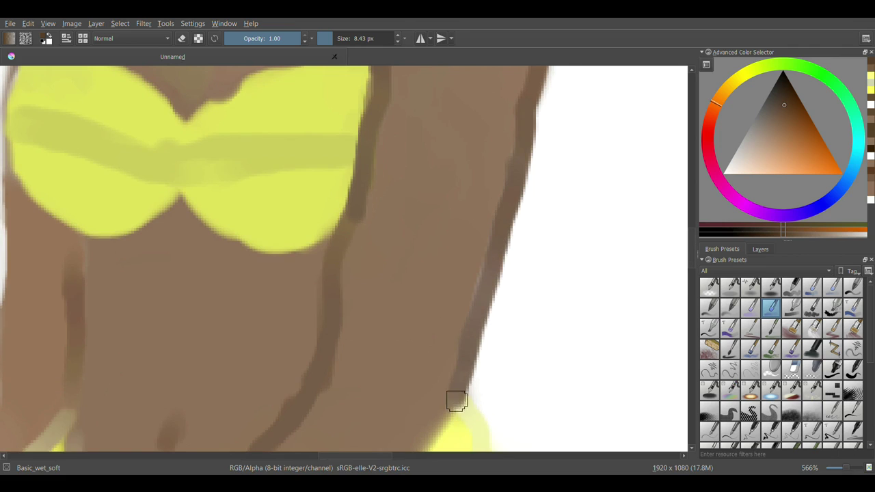
- Outline the arm in dark brown where it meets the tail
scroll(667, 263, "down", 5)
left_click_drag(455, 171, 280, 352)
left_click_drag(443, 151, 288, 337)
scroll(288, 337, "down", 5)
mouse_move(204, 160)
left_mouse_down()
mouse_move(143, 238)
mouse_move(68, 418)
mouse_move(182, 334)
mouse_move(360, 149)
left_mouse_up()
scroll(374, 68, "down", 1)
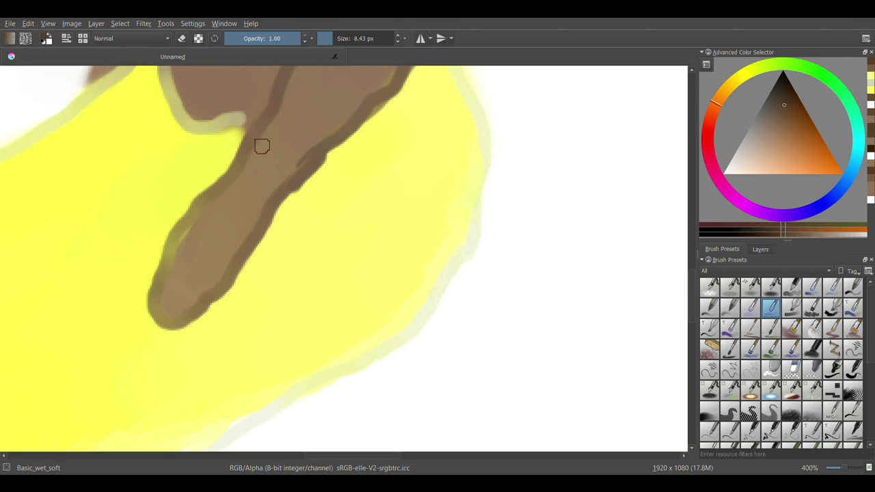
- Re-pick medium skin browns and paint brown along the left shoulder edge
left_click(304, 147, "ctrl")
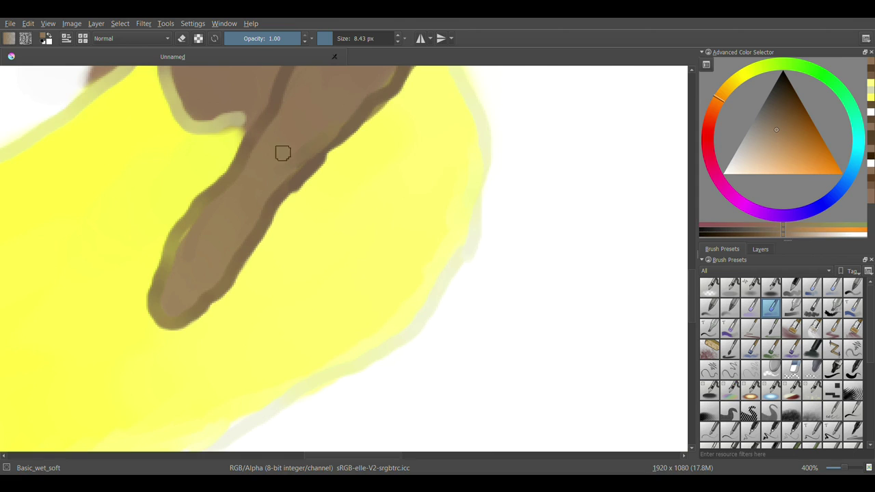
left_click(299, 178, "ctrl")
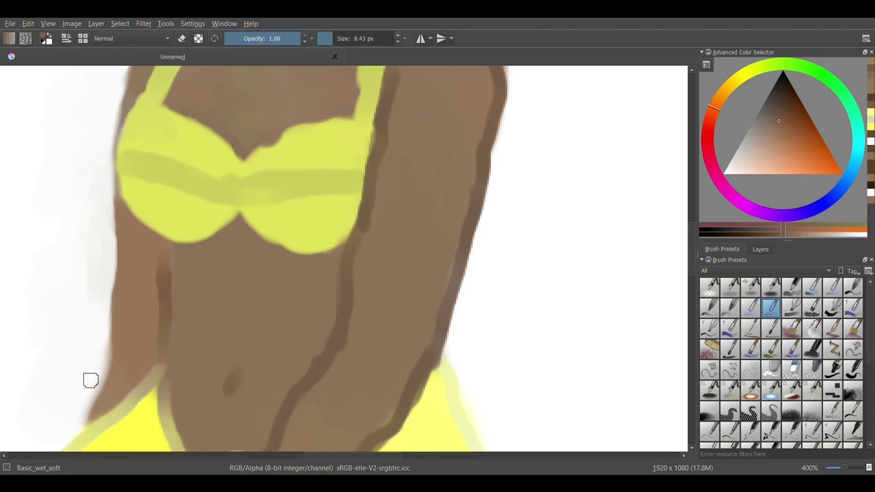
left_click(90, 379, "ctrl")
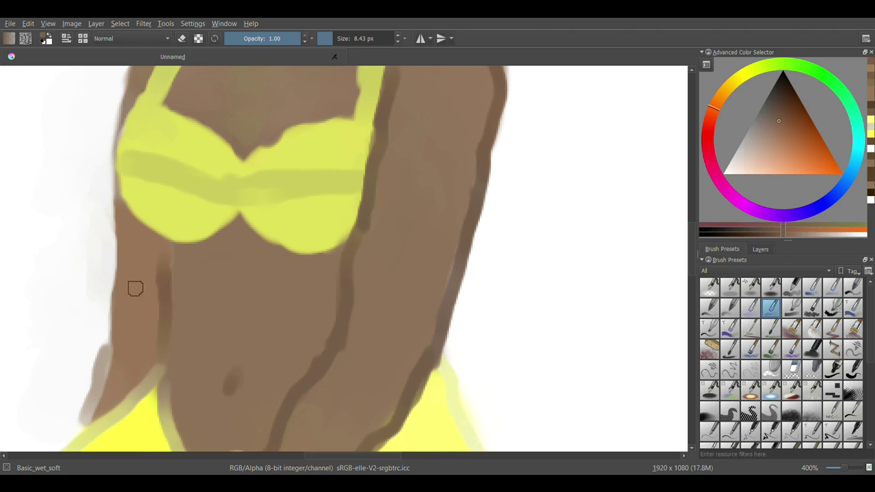
left_click(117, 285, "ctrl")
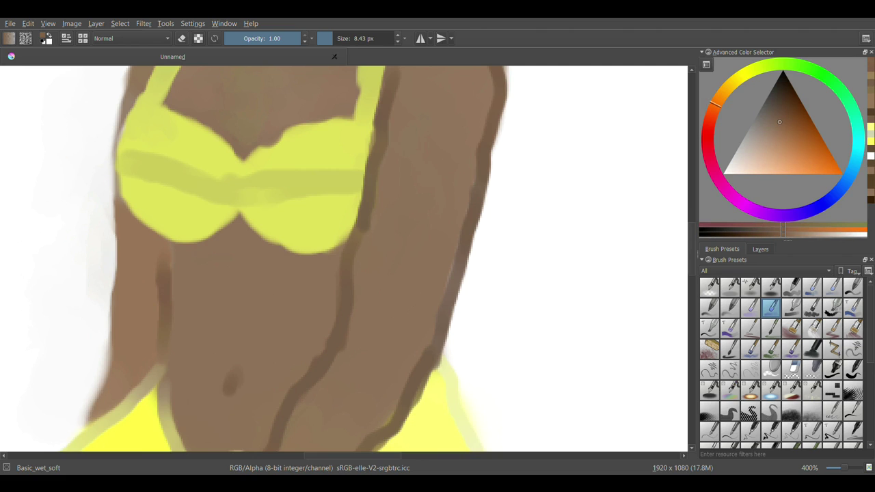
scroll(117, 285, "up", 3)
left_click_drag(219, 172, 133, 312)
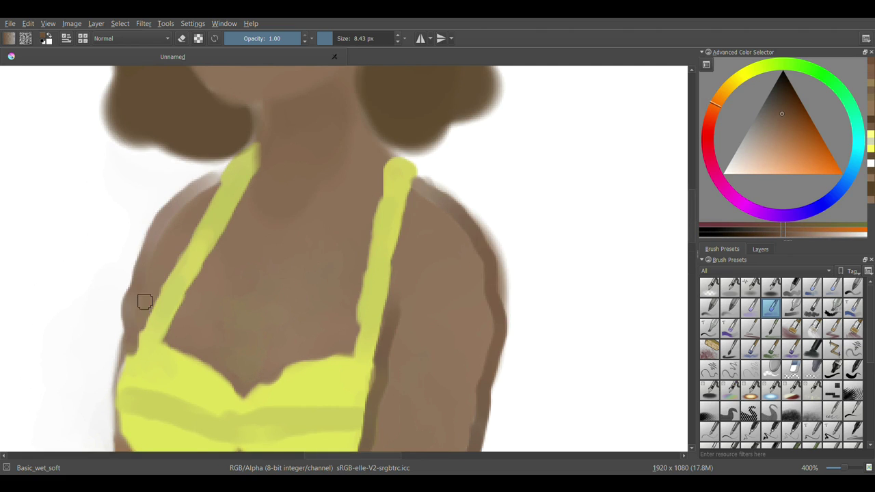
scroll(132, 313, "down", 1)
scroll(644, 253, "down", 5)
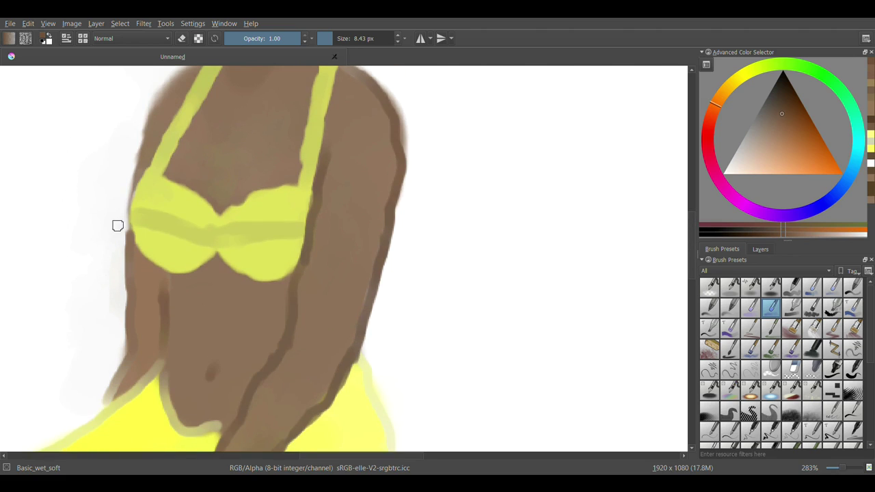
left_click_drag(144, 155, 175, 76)
scroll(250, 228, "up", 2)
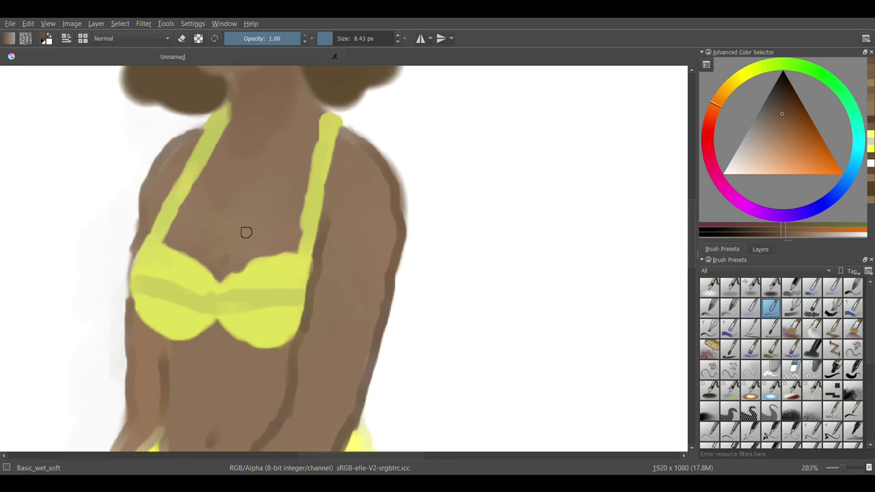
- Settle on a darker brown shade for the collarbone stroke
left_click(225, 245, "ctrl")
left_click(256, 239, "ctrl")
key("x")
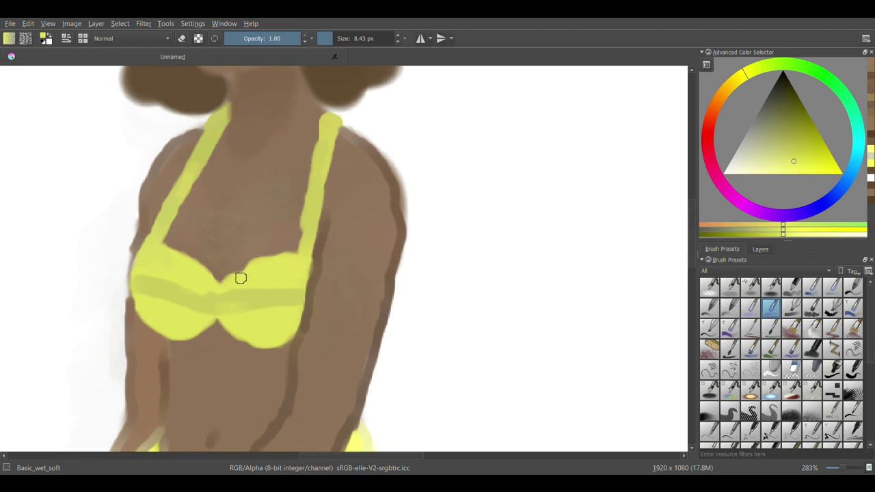
scroll(304, 198, "up", 1)
key("x")
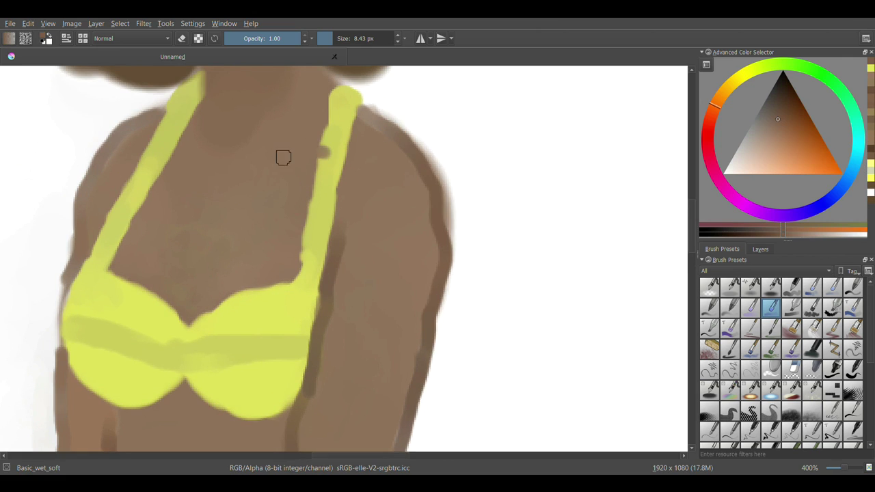
left_click(280, 160, "ctrl")
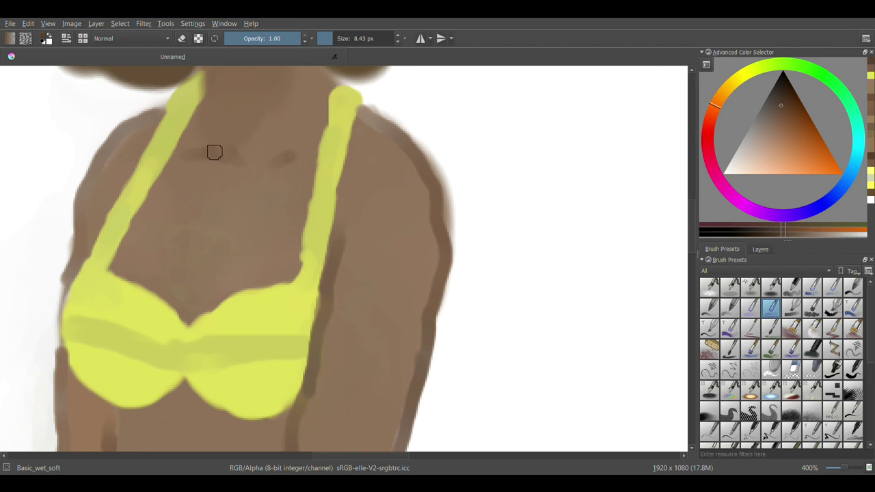
scroll(265, 164, "down", 1)
left_click(277, 165, "ctrl")
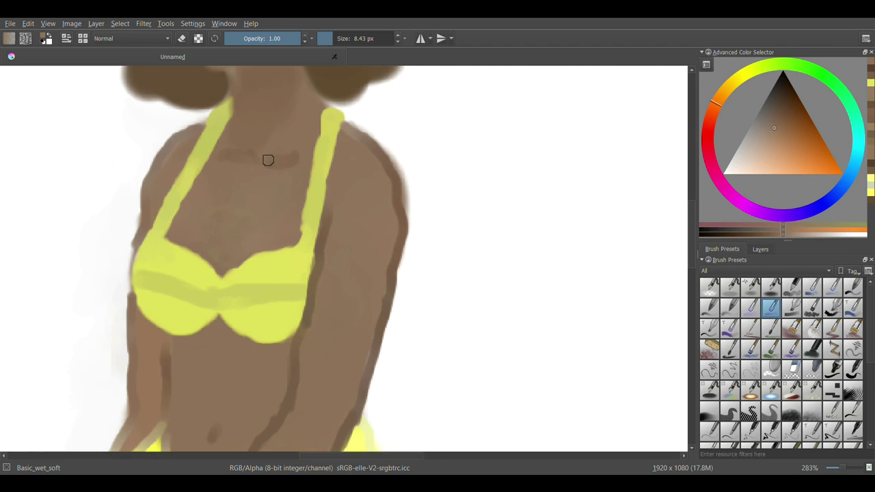
scroll(248, 231, "down", 2)
scroll(293, 189, "up", 3)
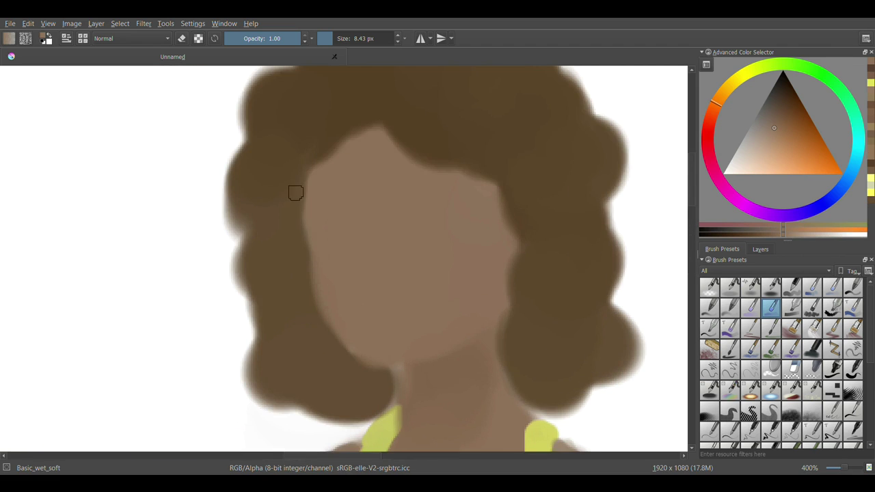
- Darken the hair edge beside the neck and paint both eyebrows in dark brown
left_click(313, 220, "ctrl")
left_click_drag(392, 374, 398, 403)
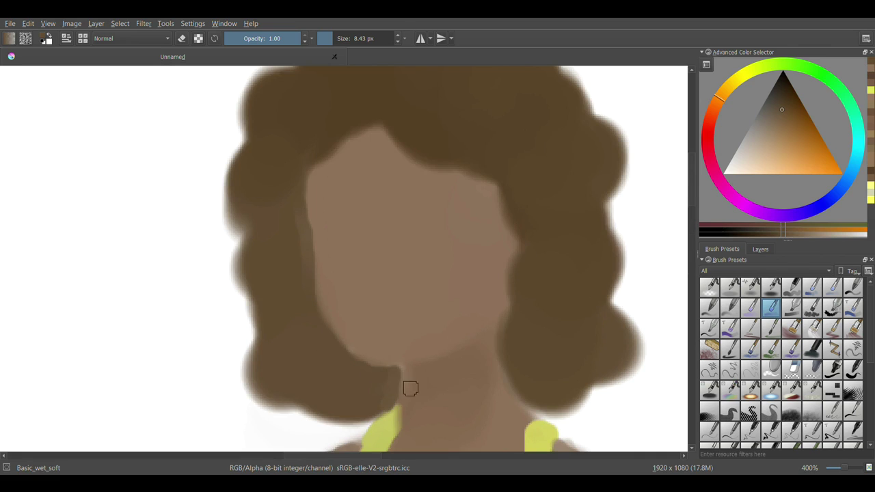
left_click(412, 387, "ctrl")
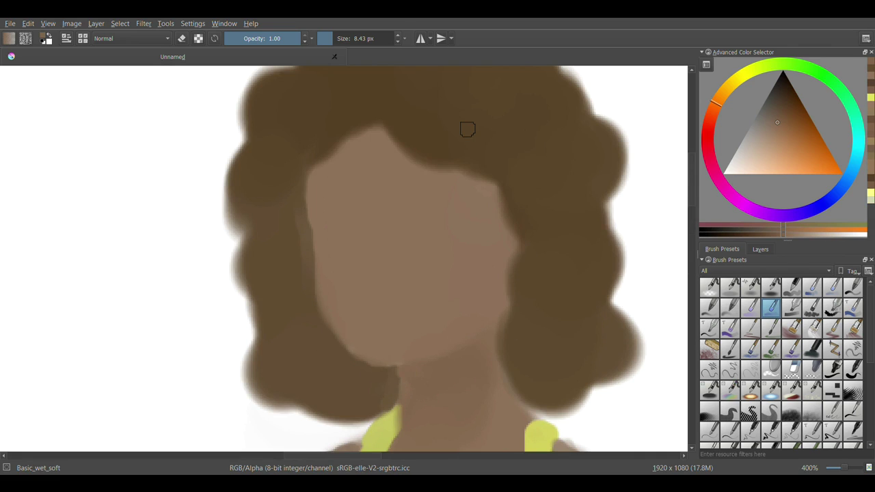
left_click(428, 135, "ctrl")
mouse_move(351, 193)
left_mouse_down()
mouse_move(344, 191)
mouse_move(356, 187)
left_mouse_up()
mouse_move(429, 196)
left_mouse_down()
mouse_move(479, 184)
mouse_move(454, 186)
left_mouse_up()
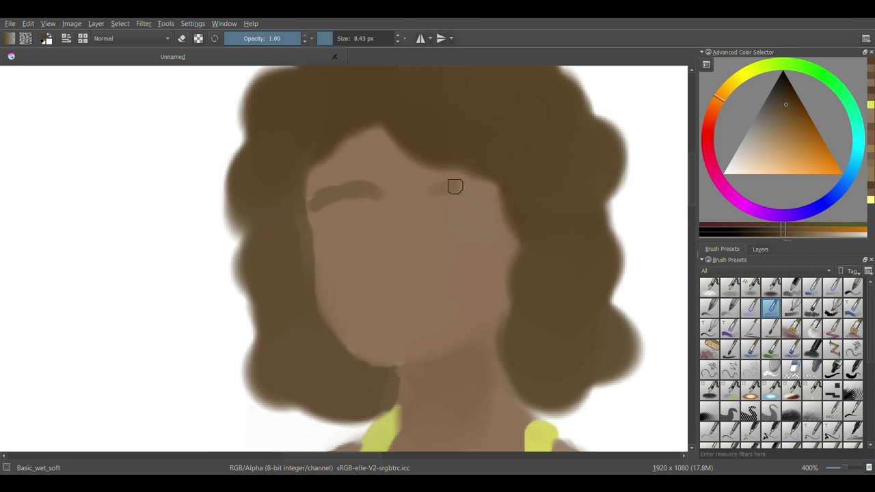
- Draw the upper and lower lid outlines of both eyes
scroll(486, 246, "up", 2)
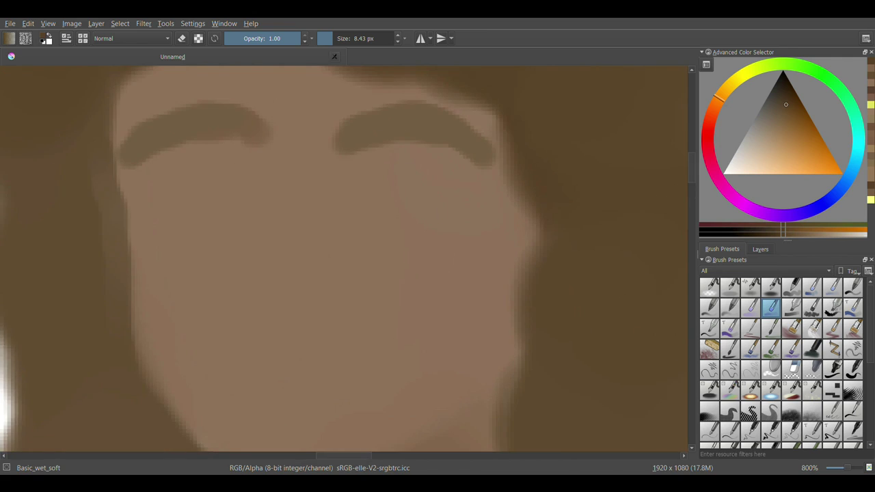
scroll(486, 246, "up", 1)
left_click_drag(332, 216, 502, 218)
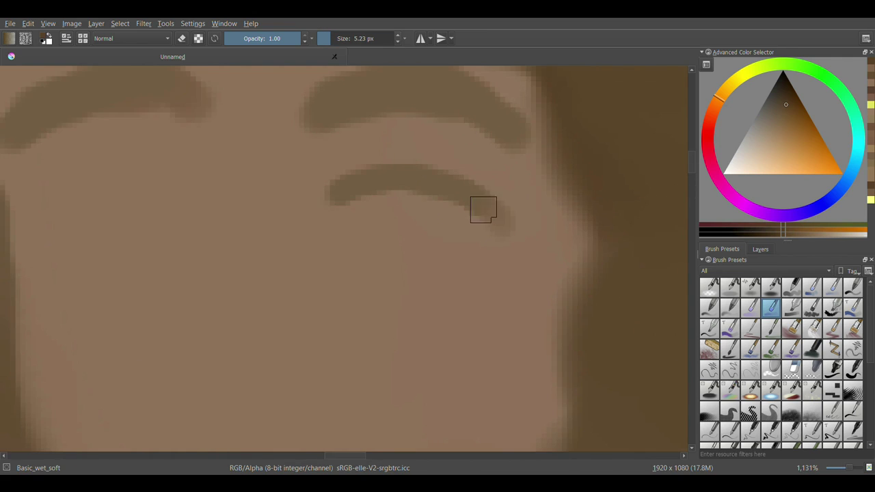
left_click_drag(181, 181, 22, 212)
mouse_move(185, 208)
left_mouse_down()
mouse_move(104, 181)
mouse_move(31, 232)
left_mouse_up()
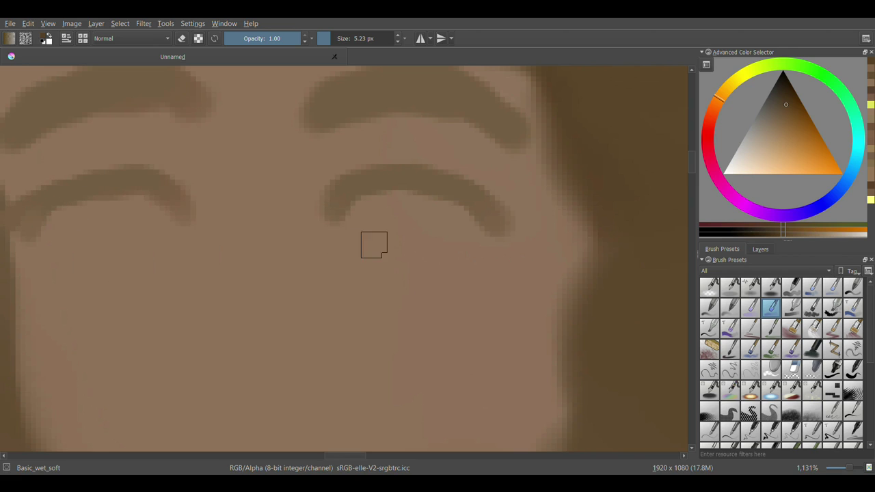
left_click_drag(495, 236, 352, 260)
left_click_drag(174, 239, 115, 250)
scroll(114, 250, "down", 1)
- Darken and thicken both eyebrows with a deeper brown, undoing a stray test stroke
left_click(321, 259, "ctrl")
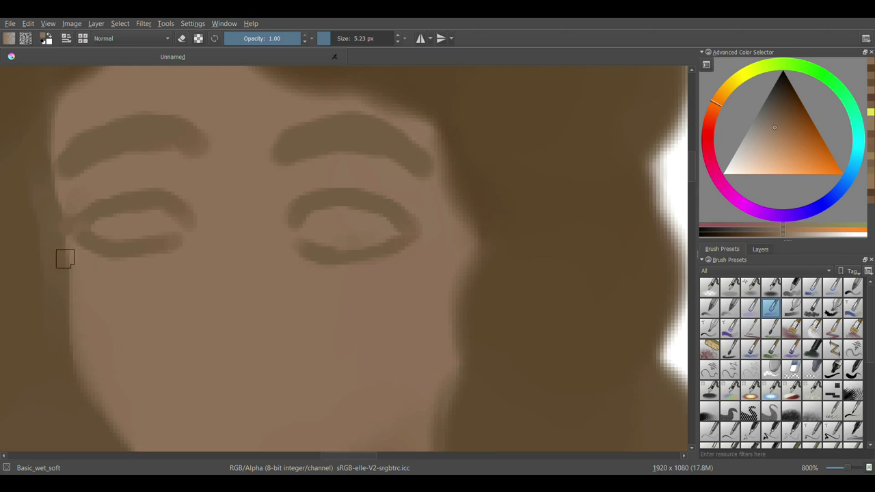
left_click(54, 266, "ctrl")
scroll(88, 227, "down", 1)
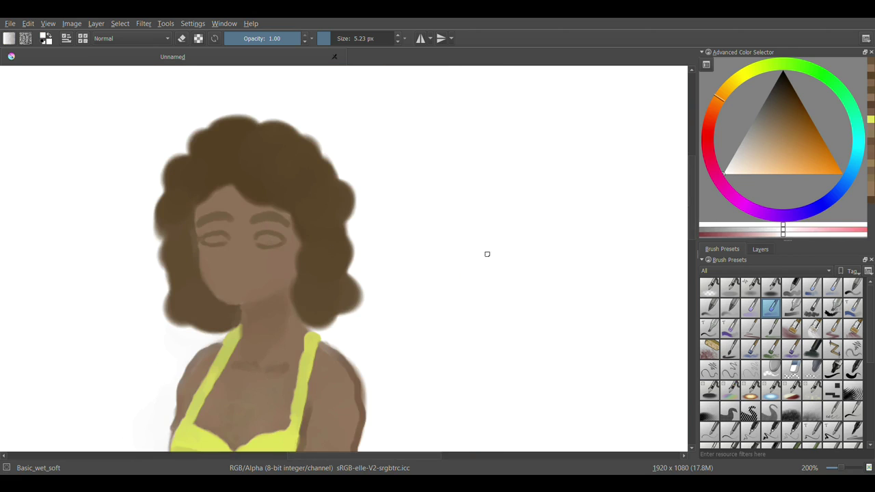
left_click_drag(451, 188, 518, 254)
key("ctrl+z")
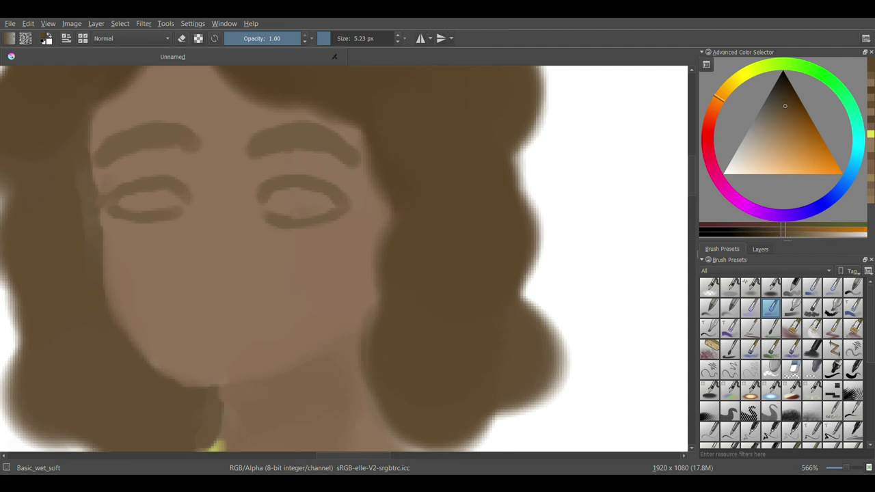
left_click(271, 139, "ctrl")
left_click_drag(267, 133, 349, 158)
left_click(260, 153, "ctrl")
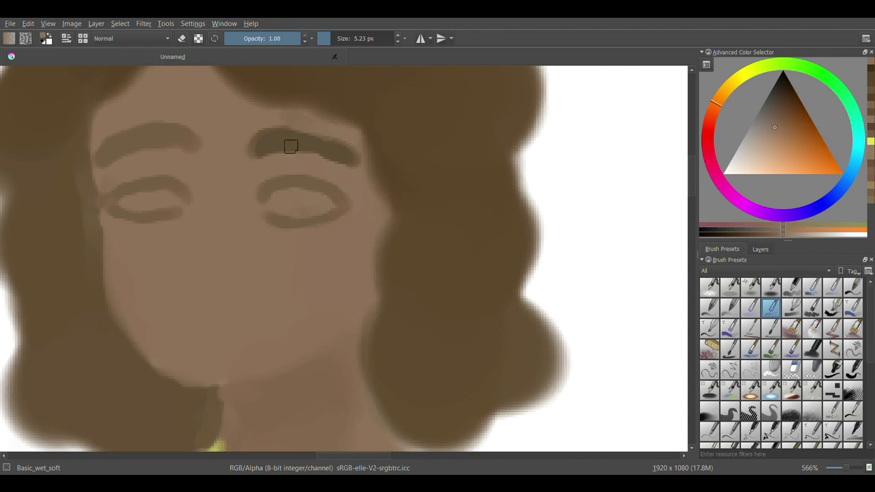
left_click(290, 130, "ctrl")
left_click(146, 130, "ctrl")
left_click_drag(190, 139, 136, 151)
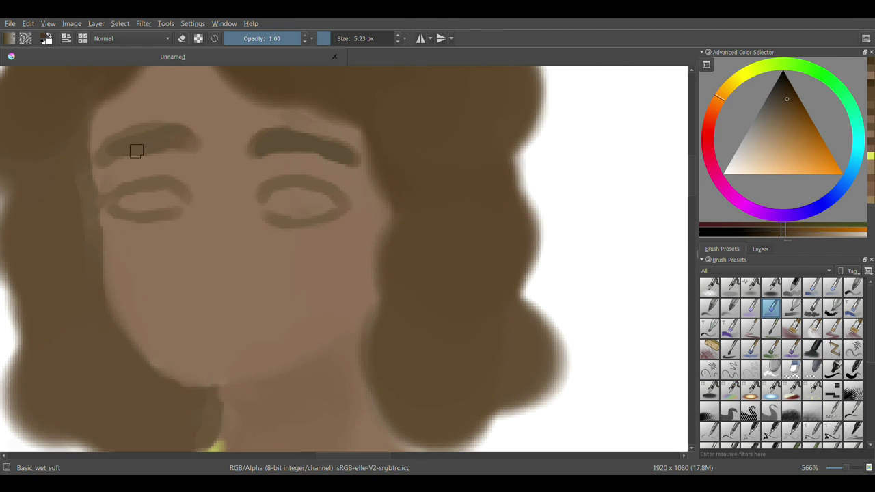
- Lighten the colour to cream and fill one eye's white
left_click(184, 141, "ctrl")
scroll(273, 137, "down", 1)
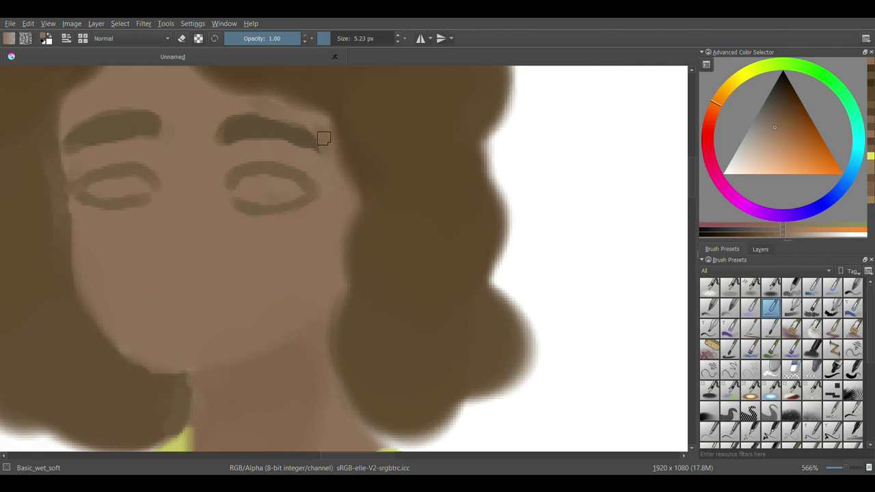
left_click(294, 126, "ctrl")
left_click_drag(565, 129, 569, 153)
left_click_drag(595, 123, 606, 156)
key("ctrl+z")
key("ctrl+z")
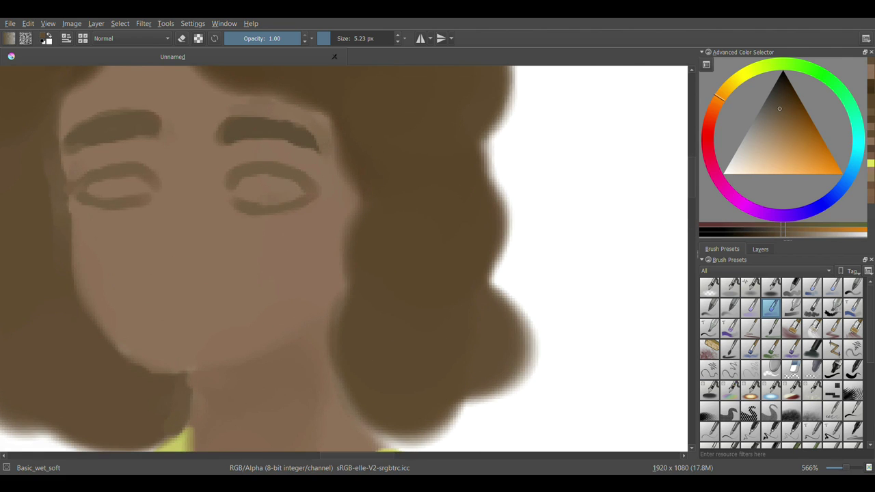
key("l")
key("l")
key("l")
scroll(289, 166, "up", 1)
mouse_move(232, 200)
left_mouse_down()
mouse_move(226, 194)
mouse_move(293, 201)
mouse_move(238, 201)
mouse_move(236, 193)
mouse_move(278, 211)
mouse_move(285, 197)
mouse_move(246, 192)
mouse_move(333, 201)
left_mouse_up()
scroll(354, 180, "down", 1)
scroll(297, 188, "up", 2)
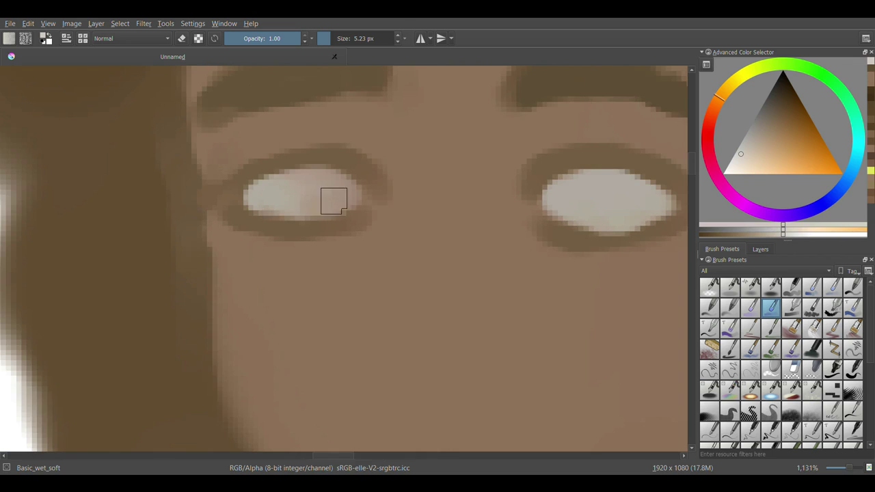
- Brighten and extend the cream white of the left eye
scroll(566, 186, "down", 1)
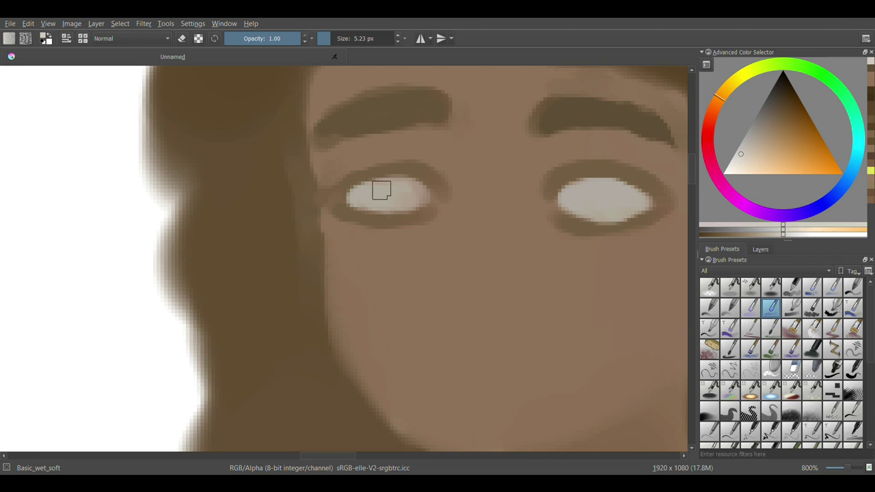
left_click_drag(387, 195, 423, 198)
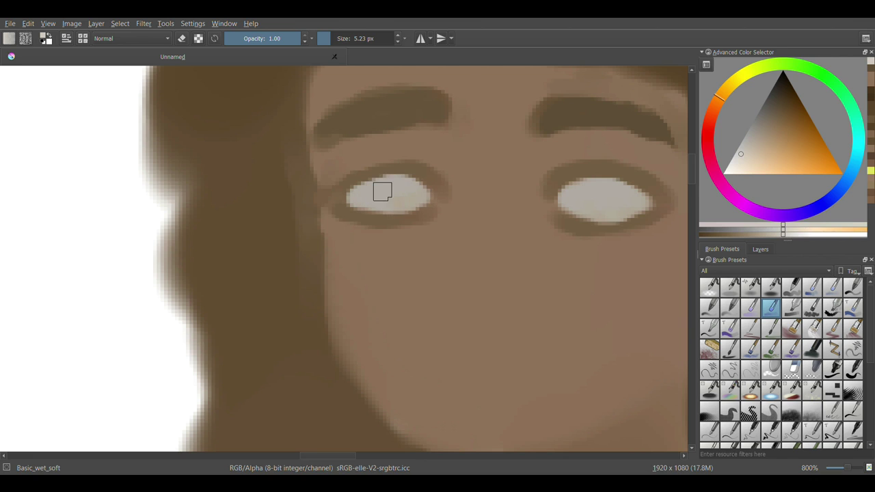
scroll(596, 207, "down", 1)
scroll(547, 319, "up", 1)
scroll(454, 290, "up", 1)
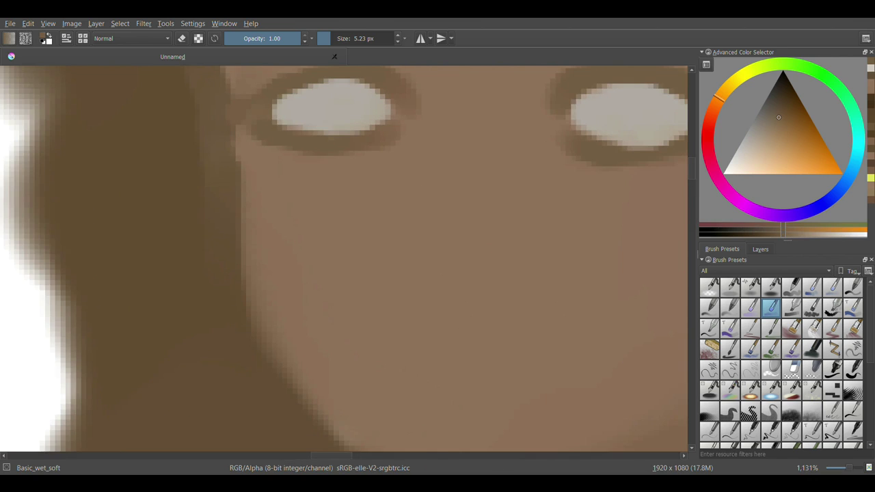
- Choose a darker, muted skin tone for the nose
left_click(462, 283, "ctrl")
left_click(454, 254, "ctrl")
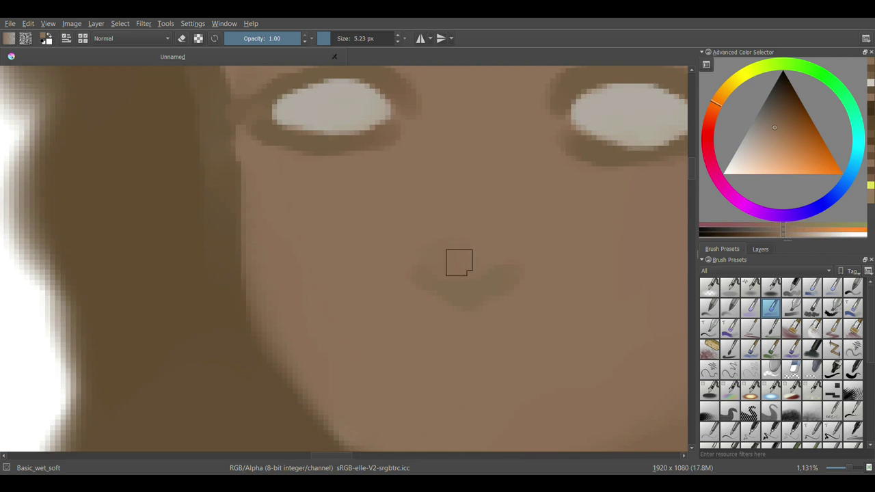
scroll(448, 262, "down", 2)
scroll(473, 256, "up", 2)
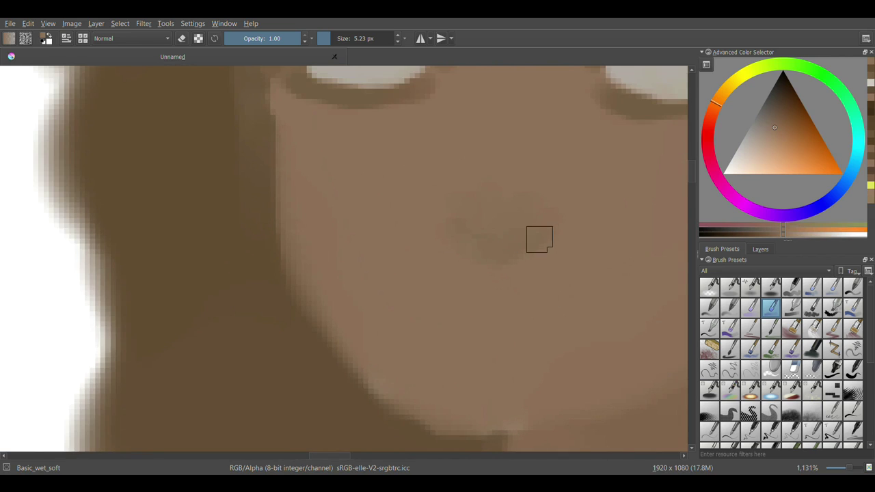
scroll(581, 206, "down", 1)
left_click(542, 272, "ctrl")
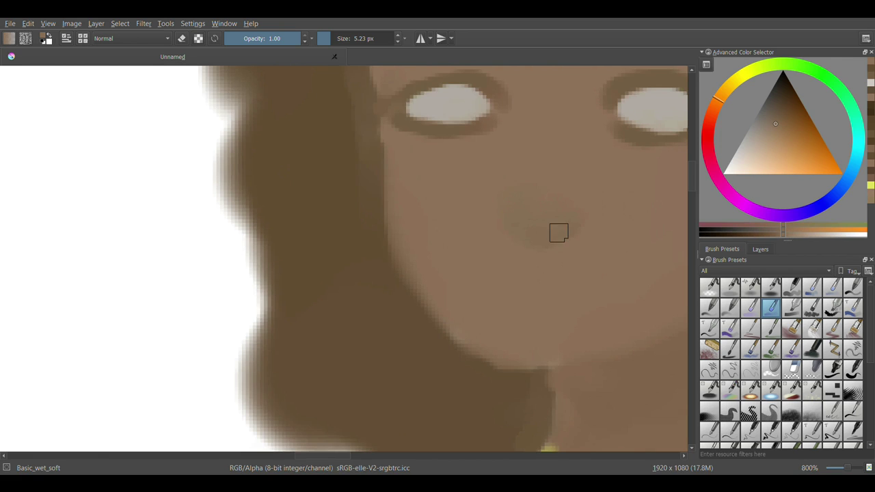
scroll(569, 228, "down", 2)
scroll(478, 273, "up", 1)
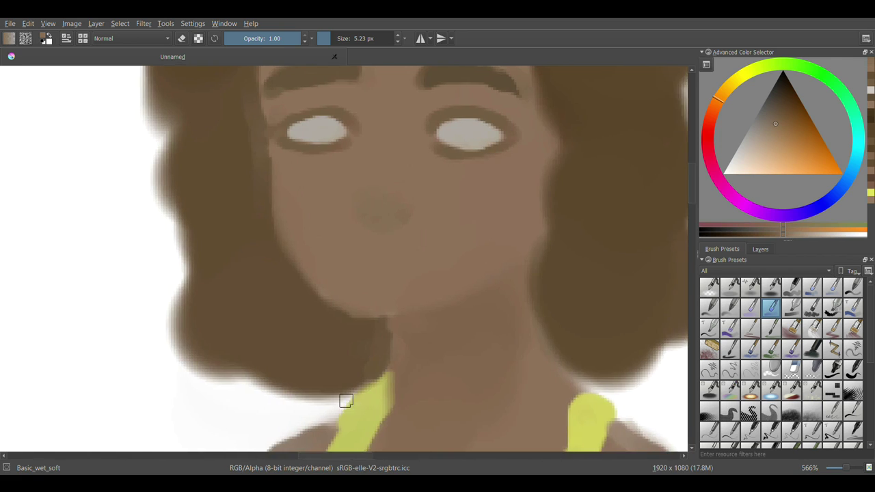
scroll(438, 280, "up", 1)
- Refine the nose colour with several further shade picks
left_click(424, 289, "ctrl")
scroll(424, 289, "up", 1)
left_click(371, 278, "ctrl")
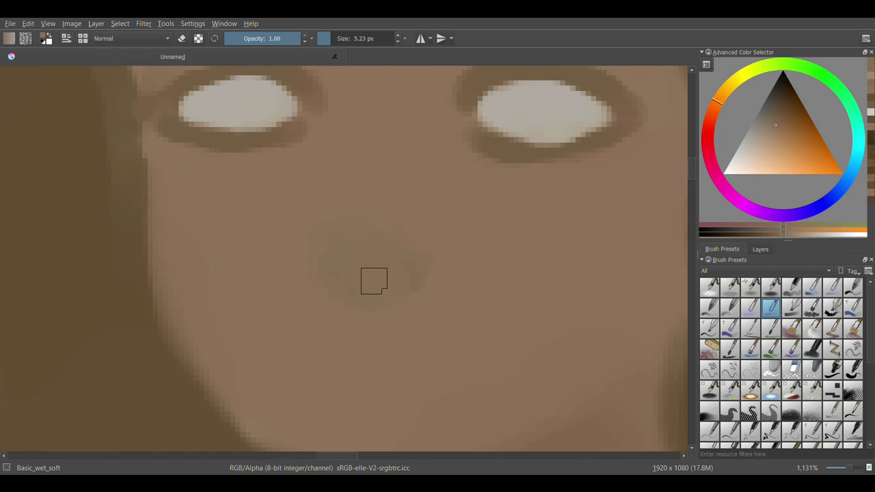
scroll(390, 228, "down", 1)
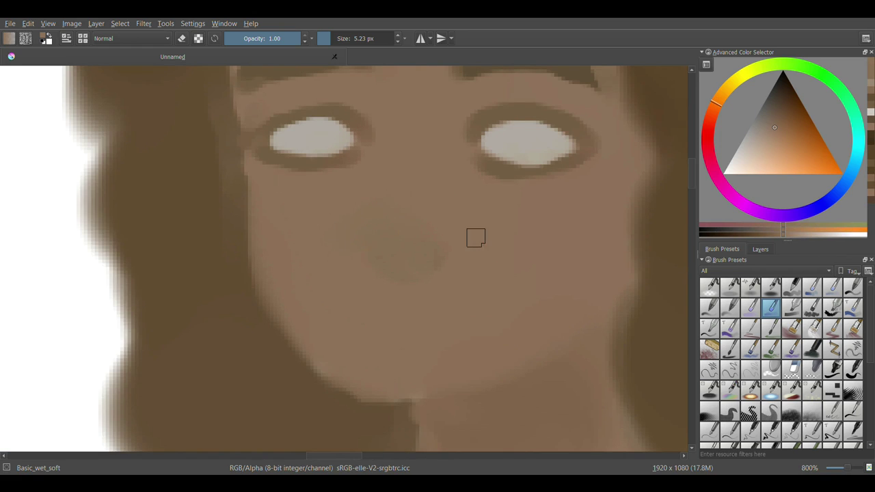
scroll(388, 234, "down", 1)
scroll(625, 148, "up", 1)
left_click(624, 149, "ctrl")
scroll(440, 283, "up", 1)
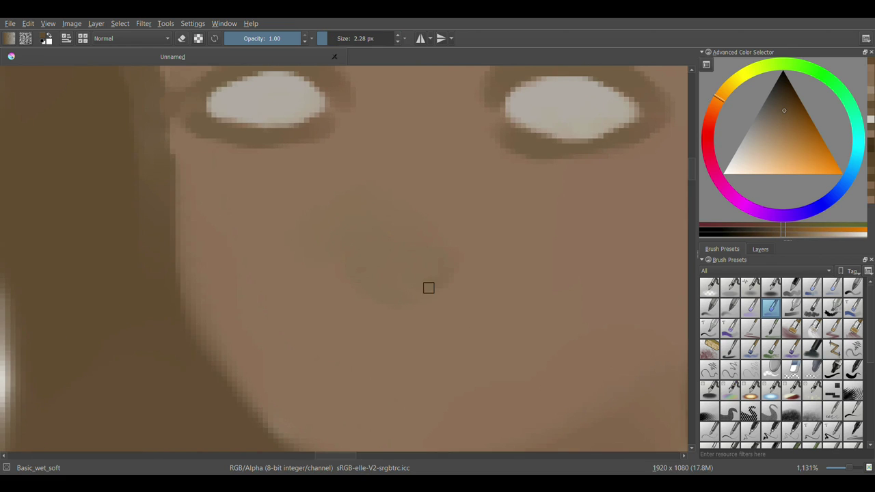
scroll(506, 219, "down", 3)
scroll(444, 243, "up", 3)
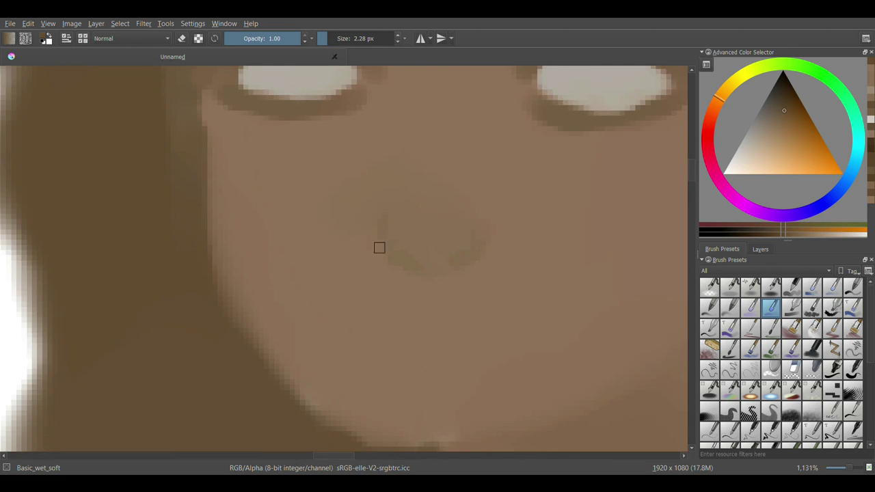
- Pick a lighter skin tone and enlarge the brush to about 19.56 px
left_click(405, 199, "ctrl")
scroll(475, 208, "down", 3)
scroll(482, 213, "up", 3)
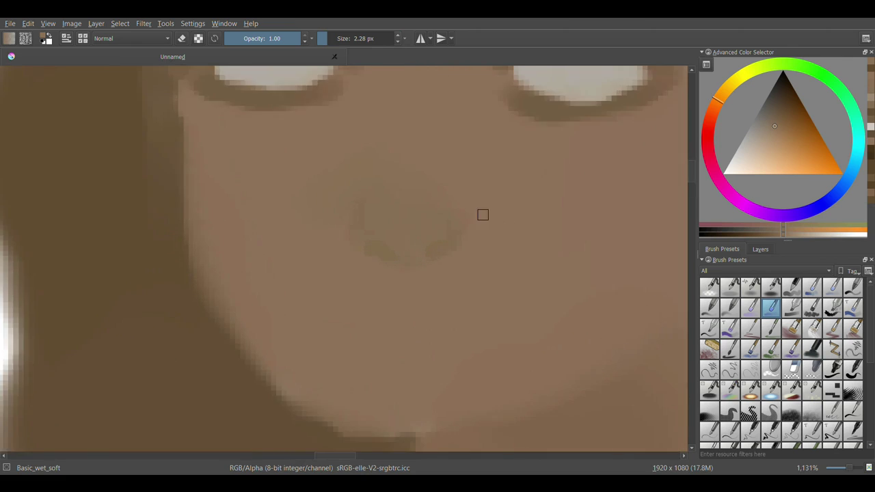
scroll(482, 213, "down", 3)
scroll(472, 209, "up", 3)
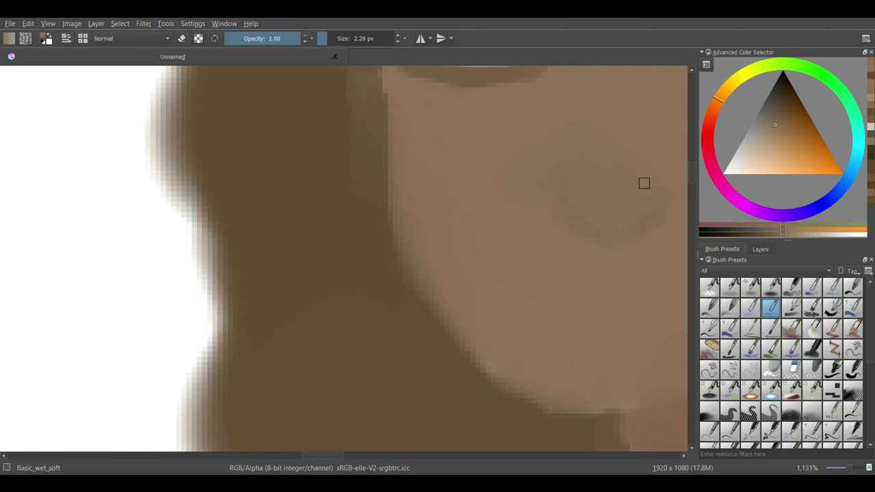
scroll(636, 164, "down", 2)
scroll(628, 141, "down", 1)
scroll(360, 225, "up", 3)
left_click_drag(360, 225, 373, 146)
scroll(355, 157, "down", 1)
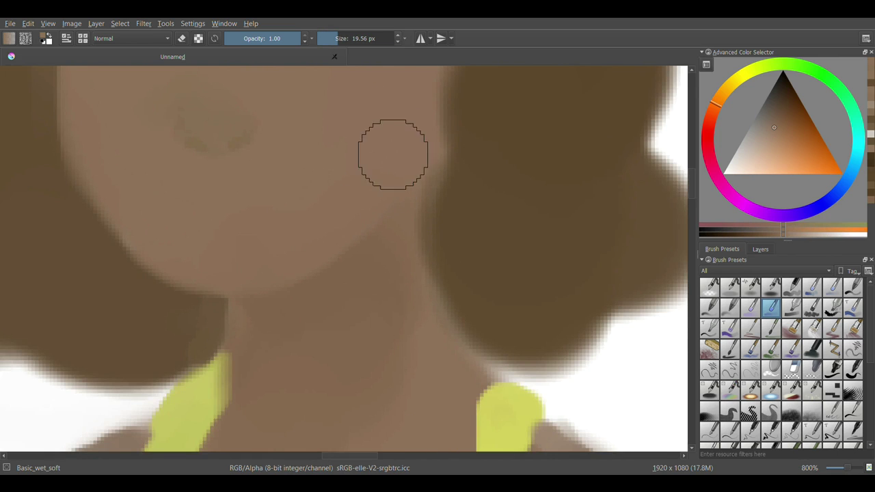
- Sample the torso skin tone, soften the lower arm and blend away the inner-arm dark line
scroll(393, 154, "down", 1)
scroll(568, 136, "down", 2)
scroll(672, 273, "down", 2)
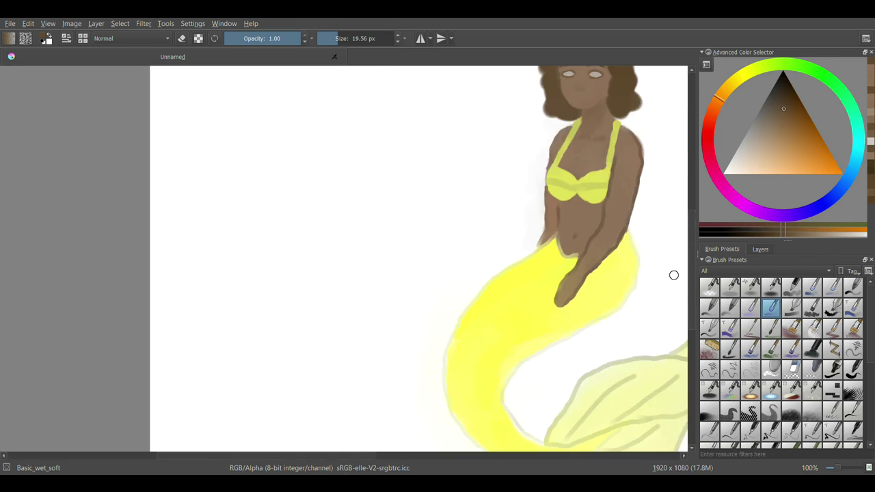
scroll(506, 235, "up", 3)
left_click(523, 261, "ctrl")
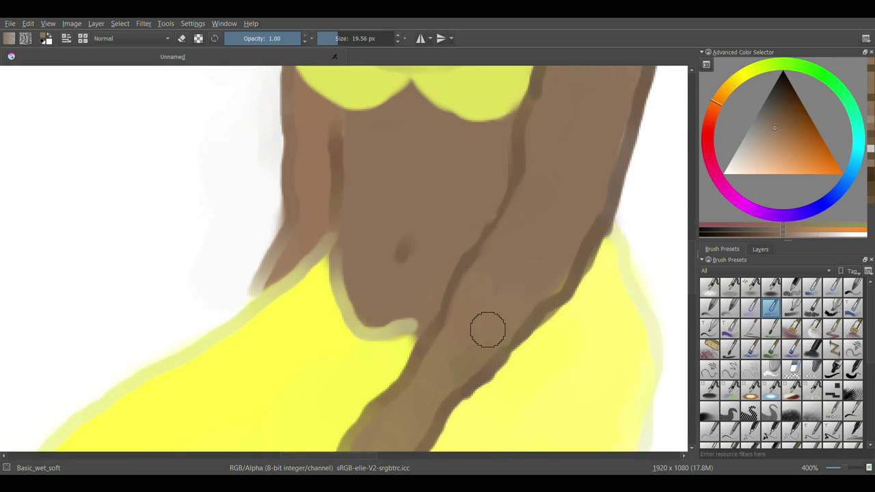
scroll(509, 311, "down", 1)
left_click_drag(468, 378, 429, 421)
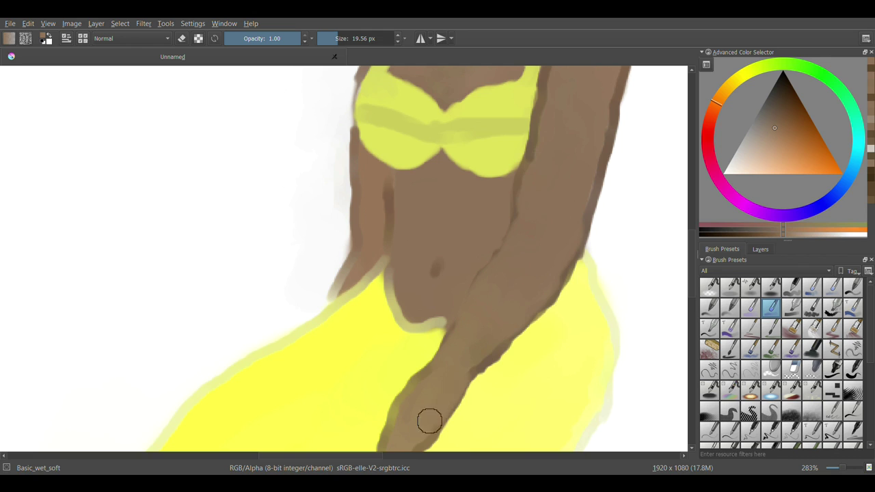
scroll(595, 184, "up", 3)
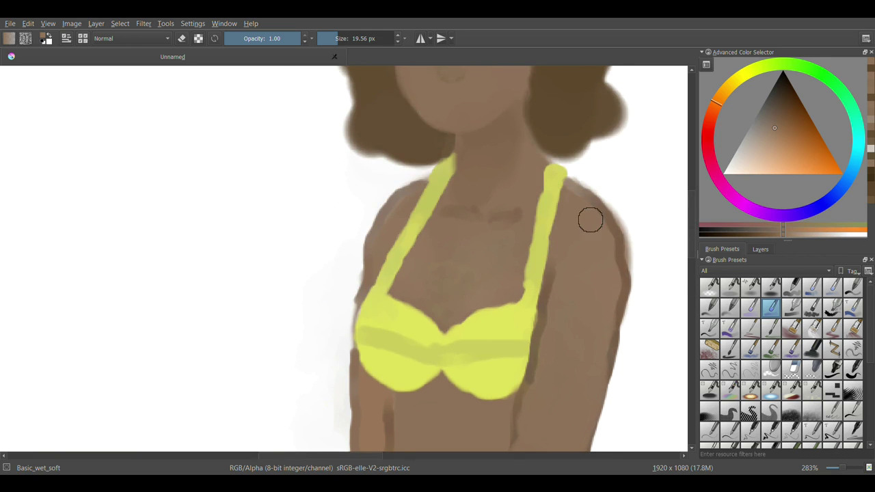
left_click_drag(564, 276, 542, 405)
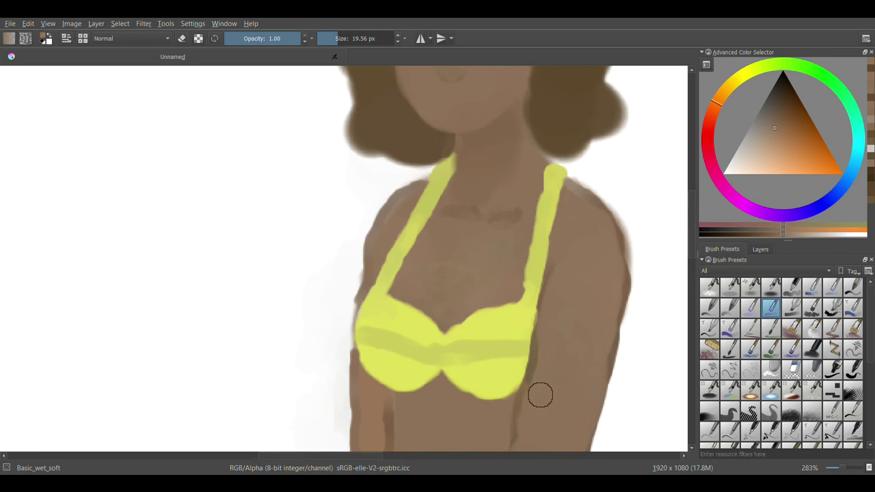
- Sample a darker brown and try painting an iris into the eye
scroll(544, 391, "down", 2)
scroll(484, 279, "down", 1)
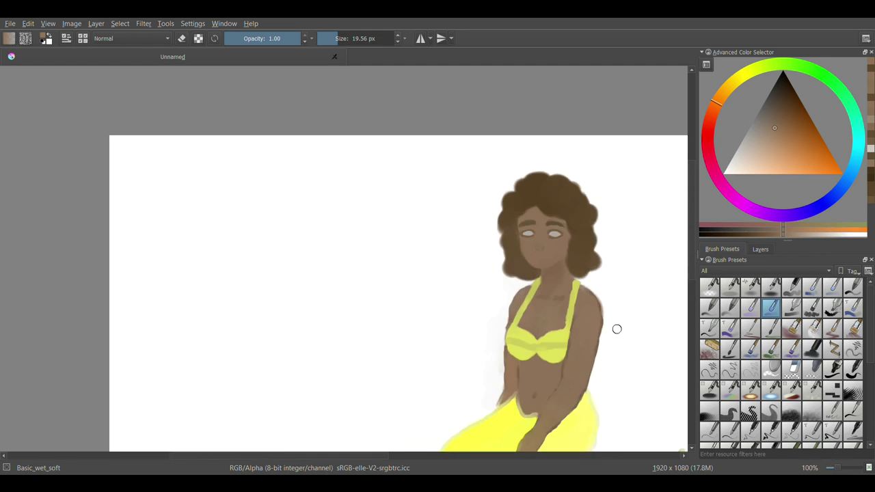
scroll(617, 328, "up", 5)
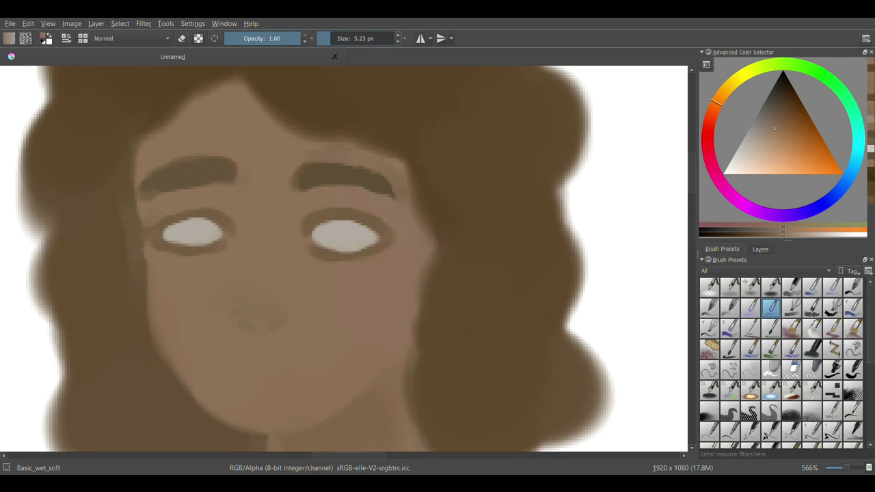
left_click(564, 184, "ctrl")
scroll(452, 236, "up", 2)
mouse_move(246, 212)
left_mouse_down()
mouse_move(220, 233)
mouse_move(231, 212)
mouse_move(221, 234)
mouse_move(229, 228)
left_mouse_up()
- Bring the face into view and paint the first dark brown stroke of the mouth
scroll(228, 229, "down", 1)
scroll(430, 291, "down", 3)
scroll(638, 320, "down", 3)
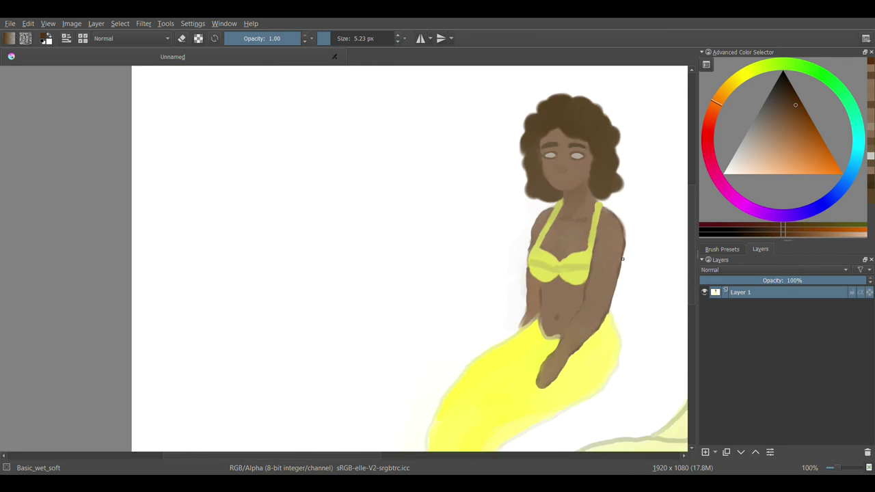
left_click_drag(619, 254, 535, 253)
scroll(463, 254, "up", 4)
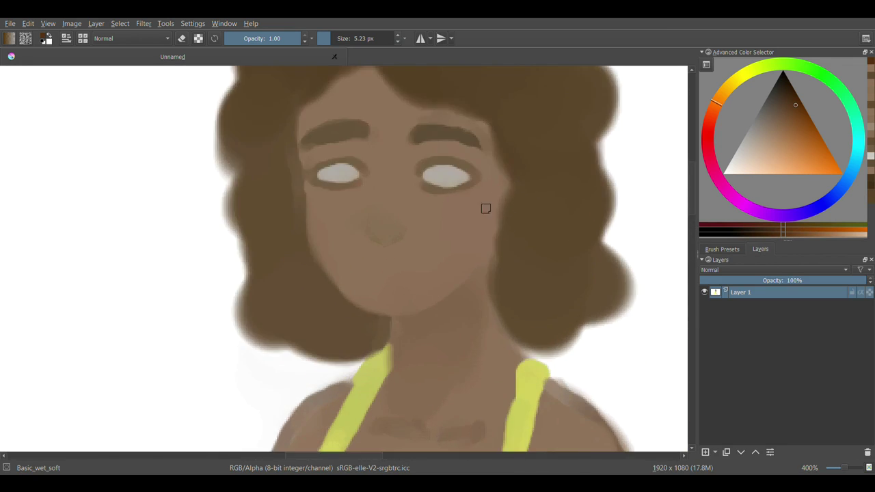
scroll(464, 253, "up", 1)
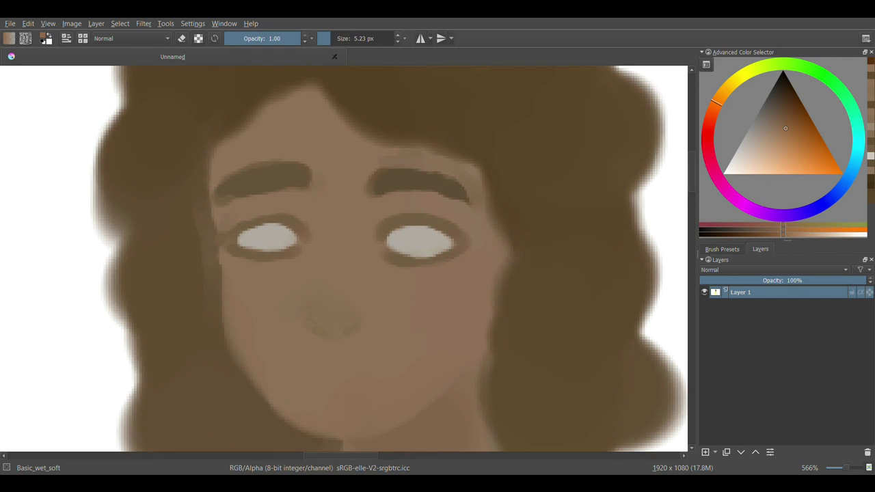
left_click(382, 368, "ctrl")
left_click_drag(348, 363, 326, 358)
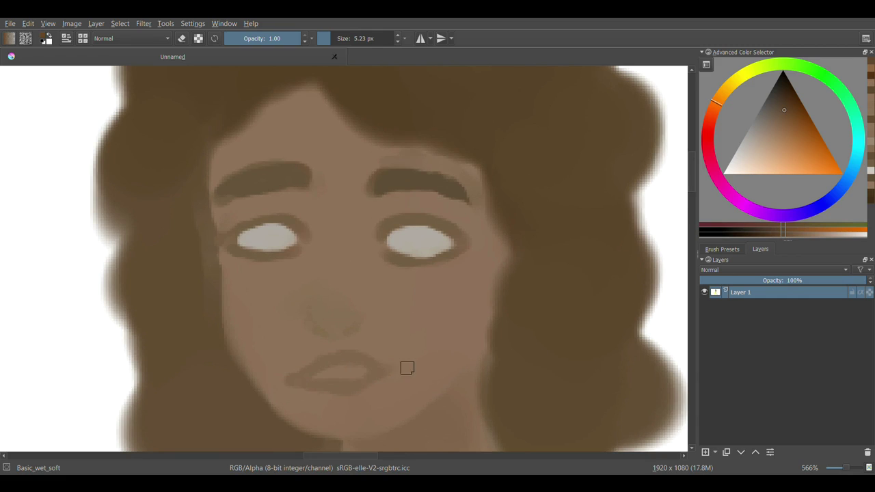
- Zoom in on the lips, sampling alternating lighter skin and darker lip browns
left_click(357, 384, "ctrl")
left_click(387, 376, "ctrl")
scroll(485, 400, "up", 2)
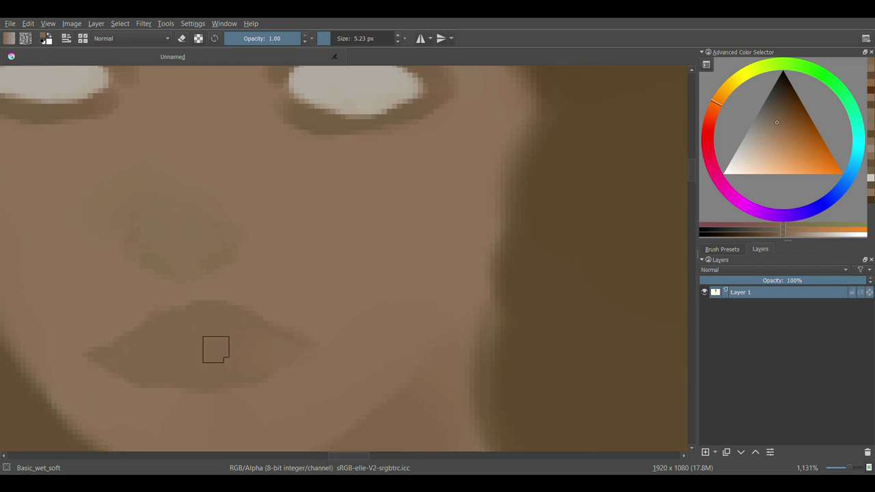
left_click(238, 336, "ctrl")
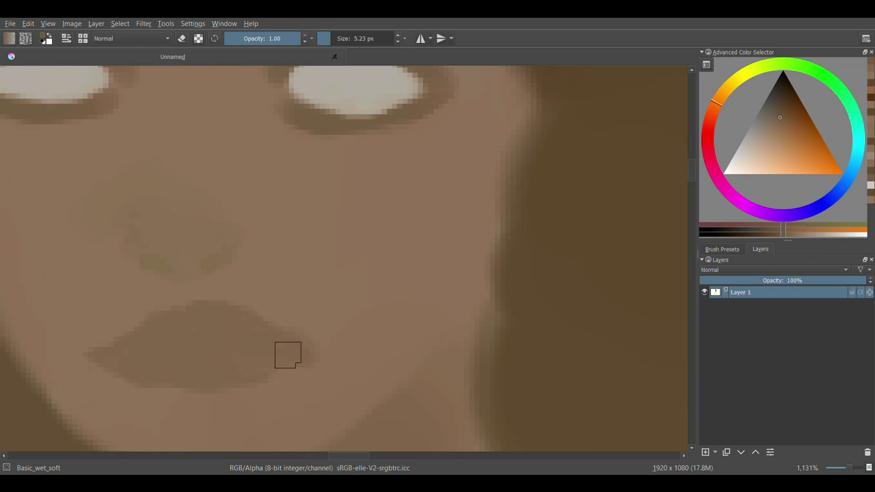
left_click(343, 349, "ctrl")
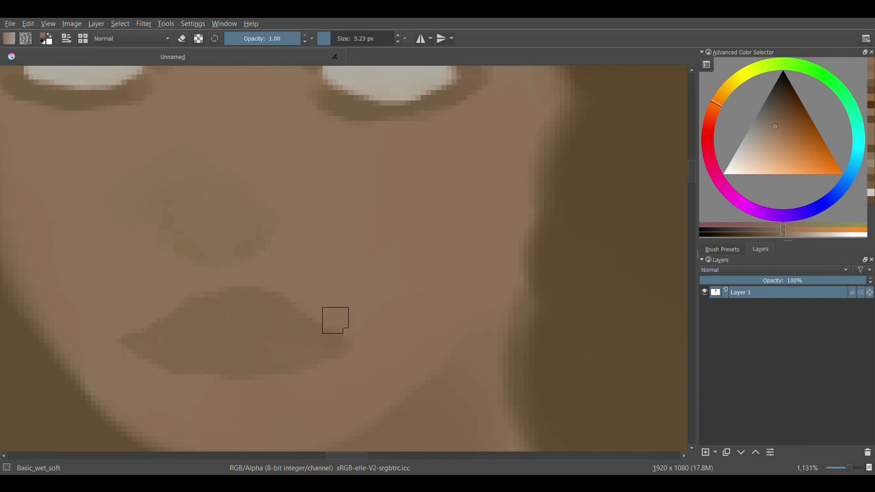
left_click(234, 334, "ctrl")
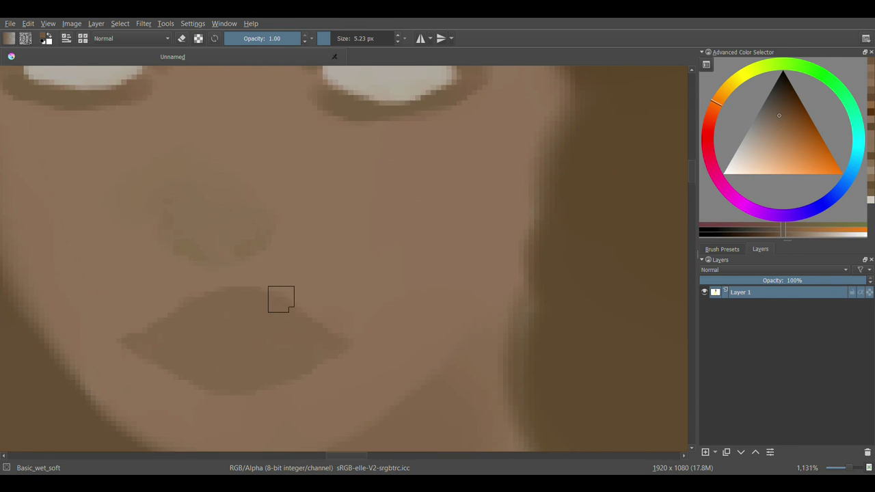
- Refine the full lips using several brown shades sampled from around the mouth
scroll(275, 311, "up", 1)
left_click(258, 287, "ctrl")
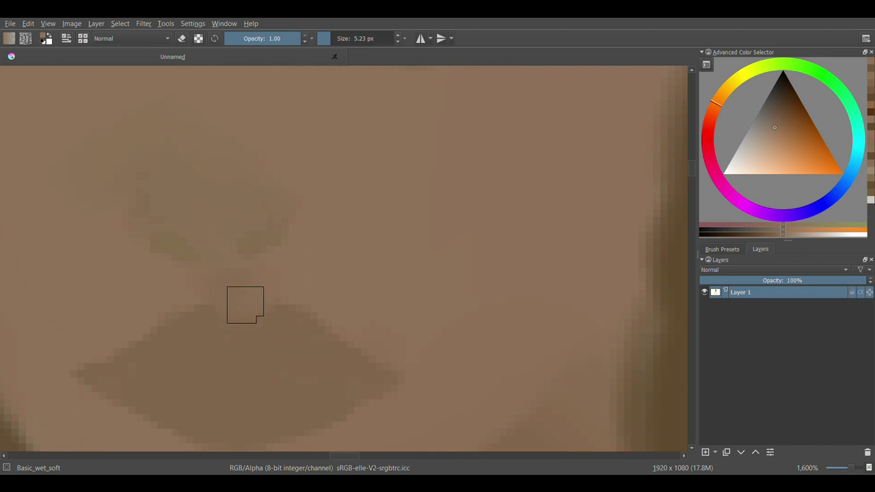
scroll(483, 225, "down", 2)
scroll(478, 246, "down", 4)
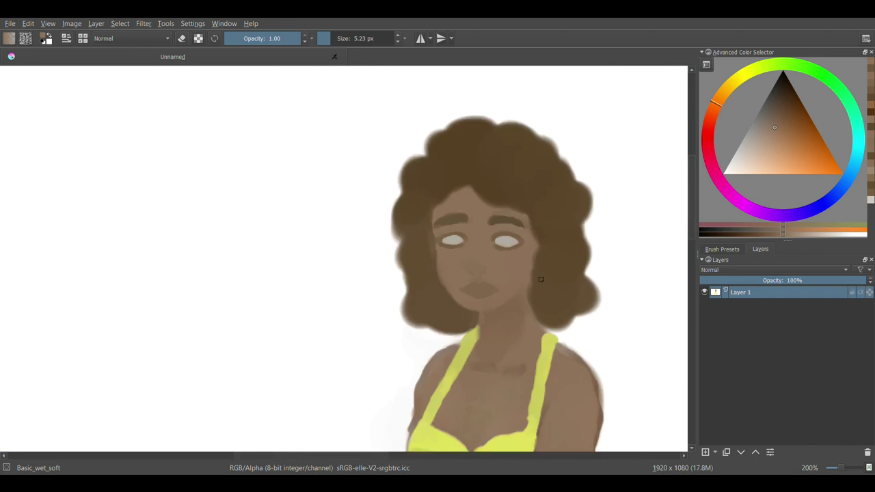
scroll(506, 241, "up", 3)
left_click(489, 264, "ctrl")
scroll(201, 232, "up", 2)
left_click(280, 232, "ctrl")
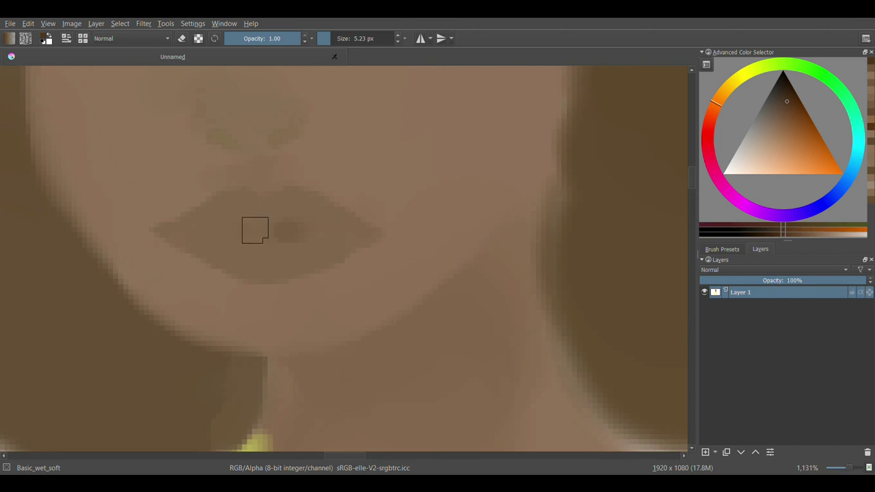
left_click(268, 231, "ctrl")
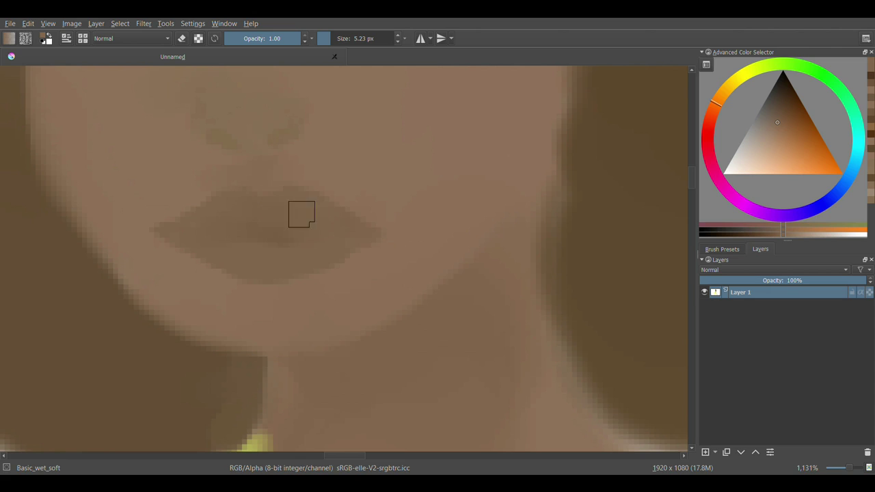
left_click(341, 227, "ctrl")
left_click(329, 220, "ctrl")
left_click(309, 216, "ctrl")
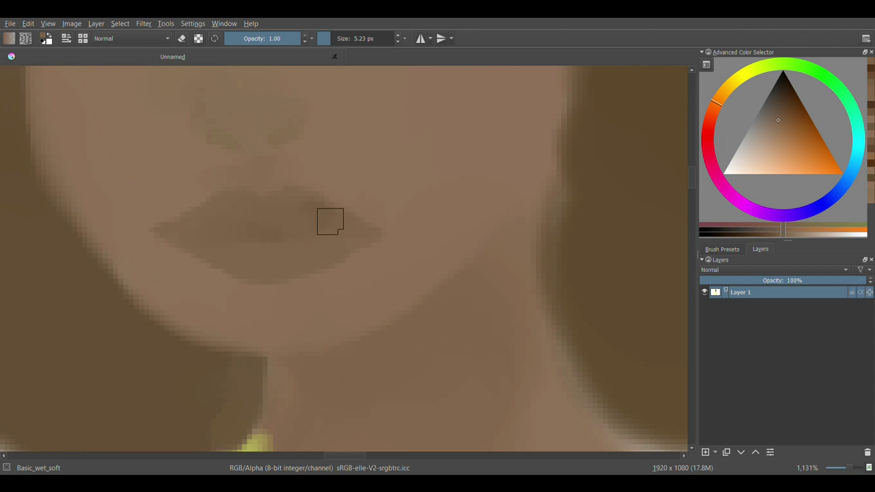
scroll(335, 167, "down", 3)
scroll(342, 259, "up", 3)
scroll(233, 247, "up", 4)
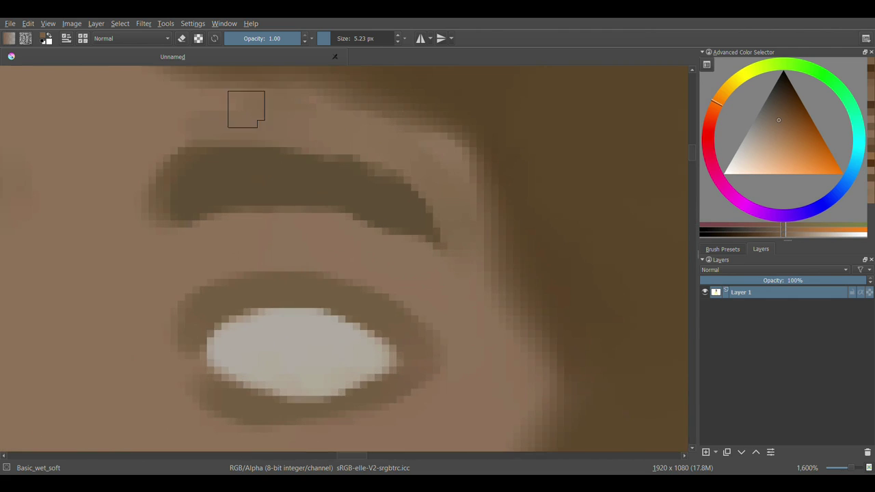
- Thicken the top edge of the left eyebrow with a darker brown stroke
left_click(253, 116, "ctrl")
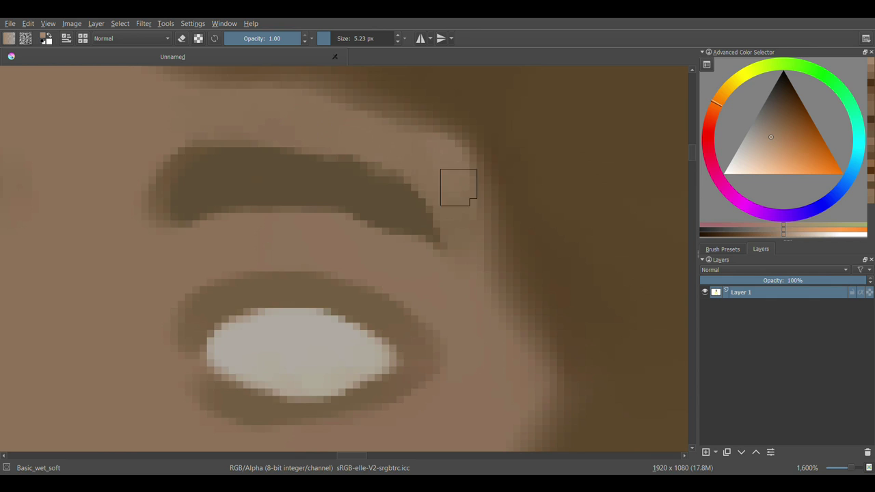
scroll(192, 234, "down", 2)
scroll(191, 234, "down", 1)
scroll(317, 149, "up", 2)
left_click_drag(242, 173, 373, 160)
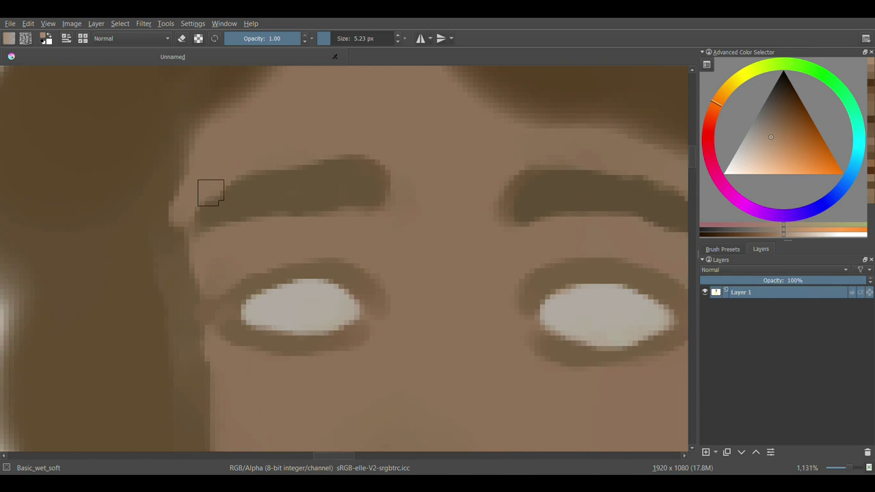
- Shade the face edge beside the left eye with a darker brown
left_click(210, 190, "ctrl")
scroll(154, 256, "down", 5)
scroll(161, 246, "up", 3)
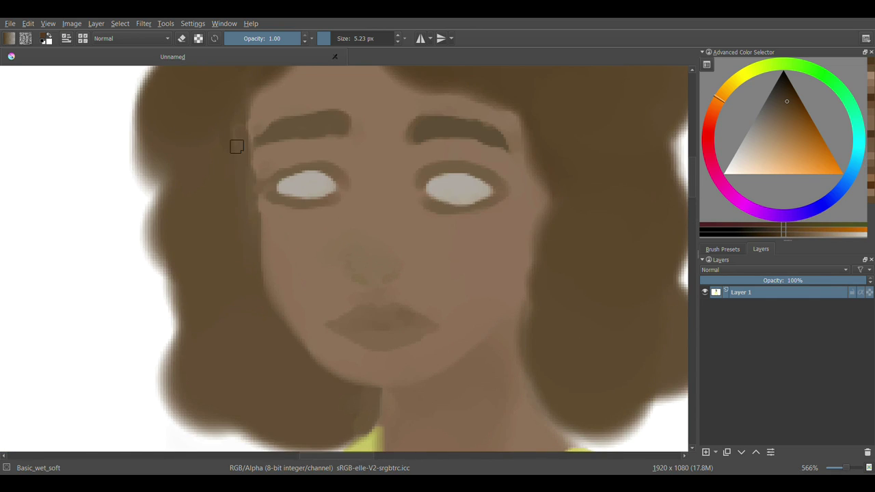
scroll(308, 188, "up", 1)
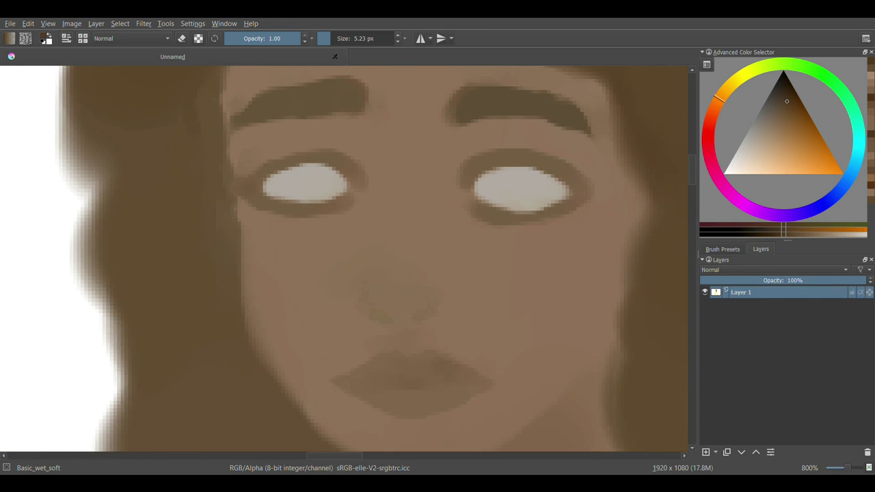
key("k")
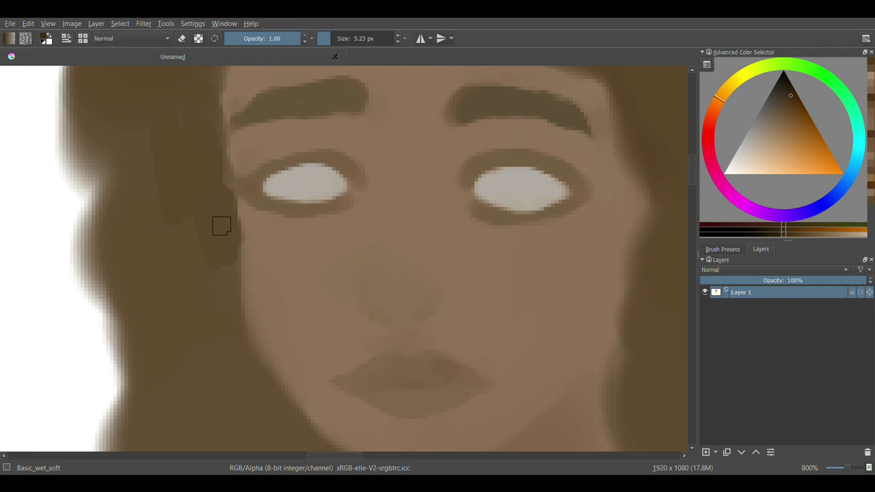
scroll(197, 141, "down", 2)
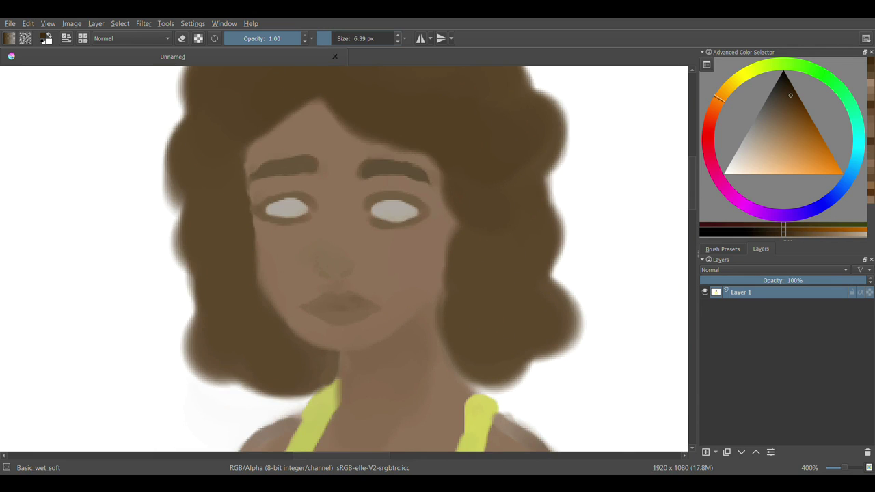
left_click(548, 217, "ctrl")
- Paint a brown iris into the right eye
scroll(393, 212, "up", 2)
scroll(390, 137, "up", 2)
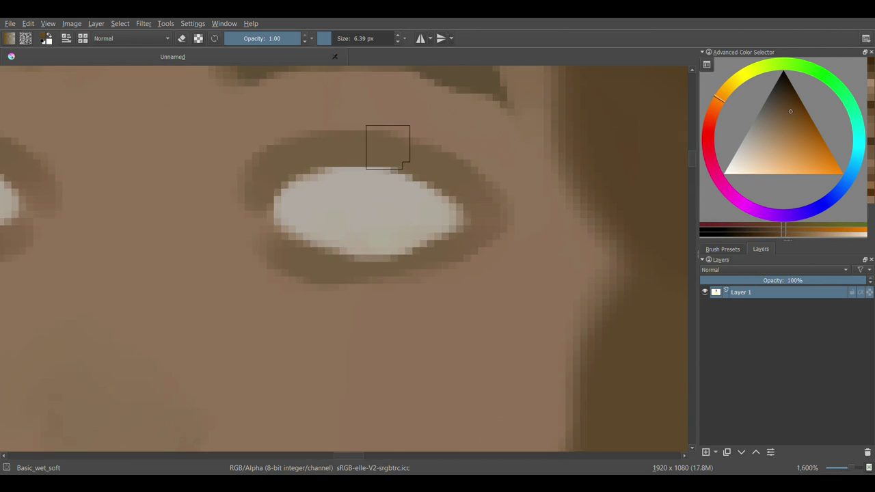
mouse_move(387, 229)
left_mouse_down()
mouse_move(395, 230)
mouse_move(389, 184)
mouse_move(383, 239)
mouse_move(413, 197)
left_mouse_up()
left_click(387, 158, "ctrl")
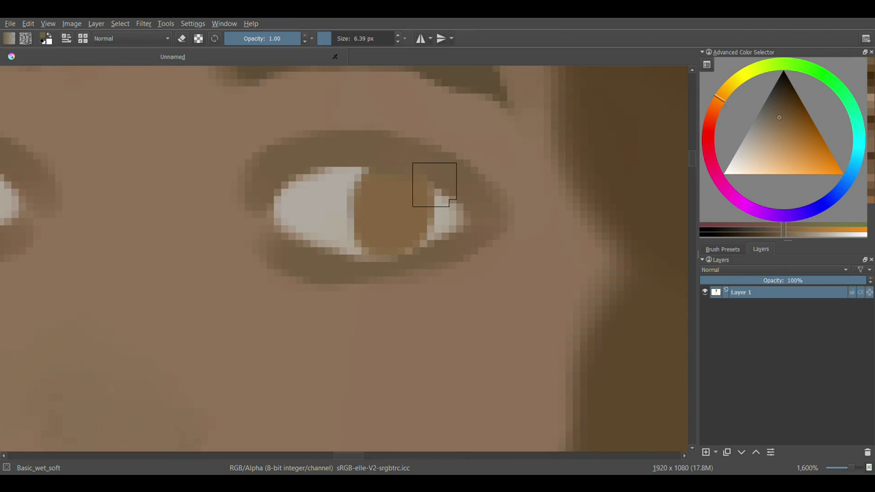
- Paint the left eye's iris and darken it with deeper browns
scroll(342, 260, "left", 5)
mouse_move(289, 185)
left_mouse_down()
mouse_move(303, 179)
mouse_move(283, 205)
mouse_move(286, 154)
left_mouse_up()
left_click(322, 185, "ctrl")
left_click(281, 153, "ctrl")
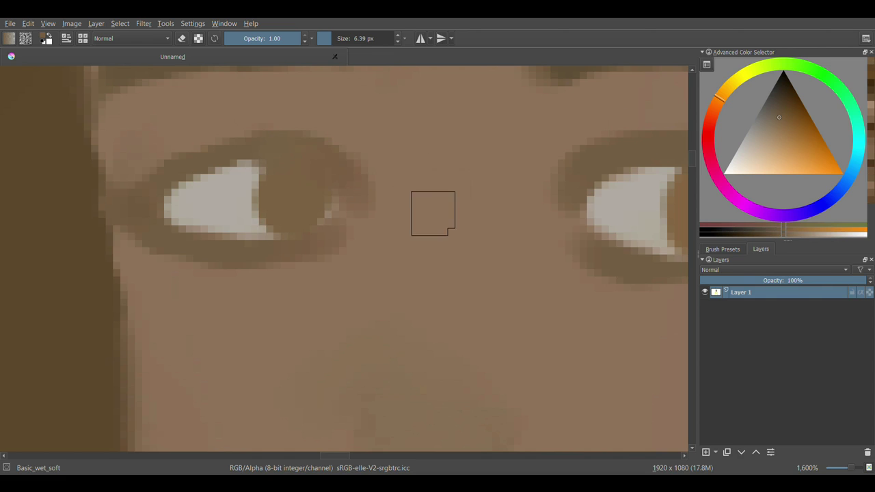
scroll(433, 214, "down", 1)
left_click(591, 123, "ctrl")
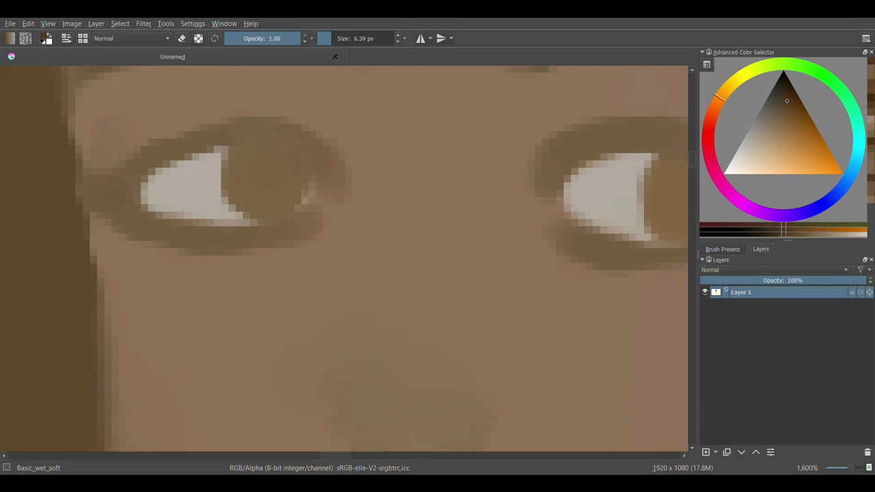
left_click_drag(260, 199, 272, 186)
scroll(471, 266, "right", 3)
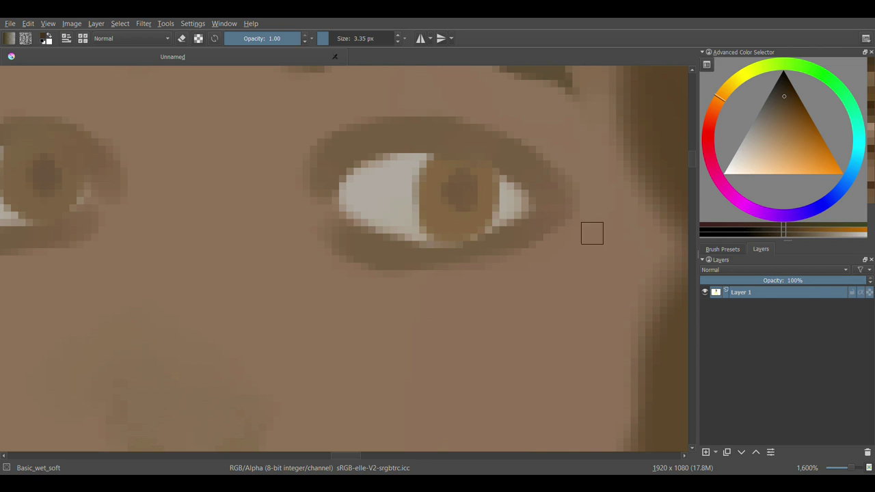
- Touch up the eye white and iris, undoing a stray light smear
left_click(512, 162, "ctrl")
mouse_move(445, 189)
left_mouse_down()
mouse_move(452, 187)
mouse_move(409, 190)
left_mouse_up()
scroll(406, 166, "left", 3)
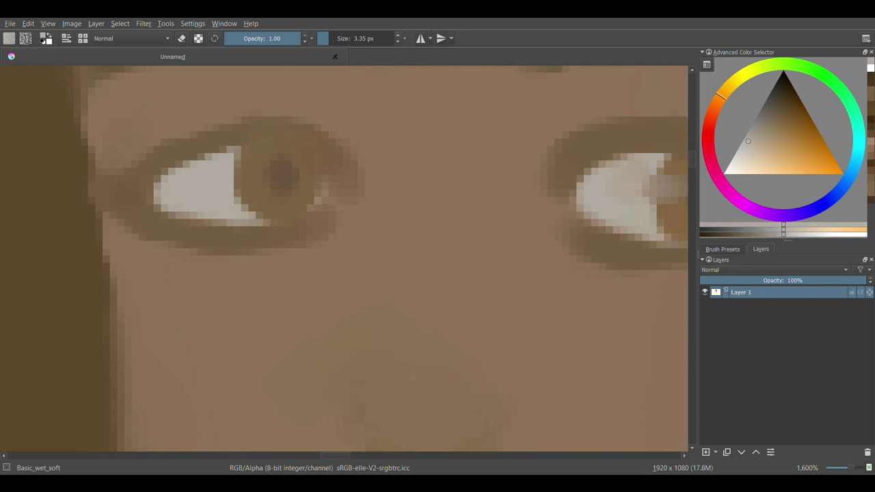
key("ctrl+z")
left_click(221, 174, "ctrl")
mouse_move(221, 174)
left_mouse_down()
mouse_move(215, 185)
mouse_move(220, 165)
left_mouse_up()
left_click(179, 185, "ctrl")
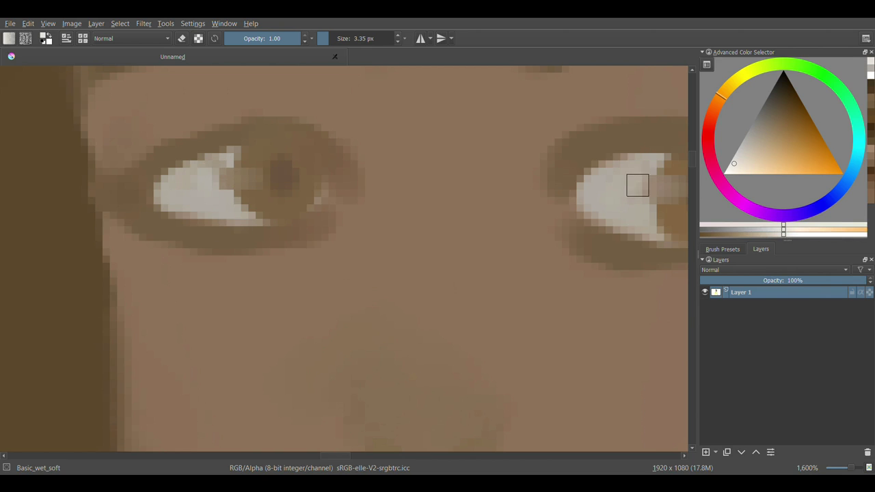
- Cover the dark area under the lower lid with brown skin tone
scroll(643, 167, "down", 5)
scroll(147, 310, "up", 5)
left_click(179, 296, "ctrl")
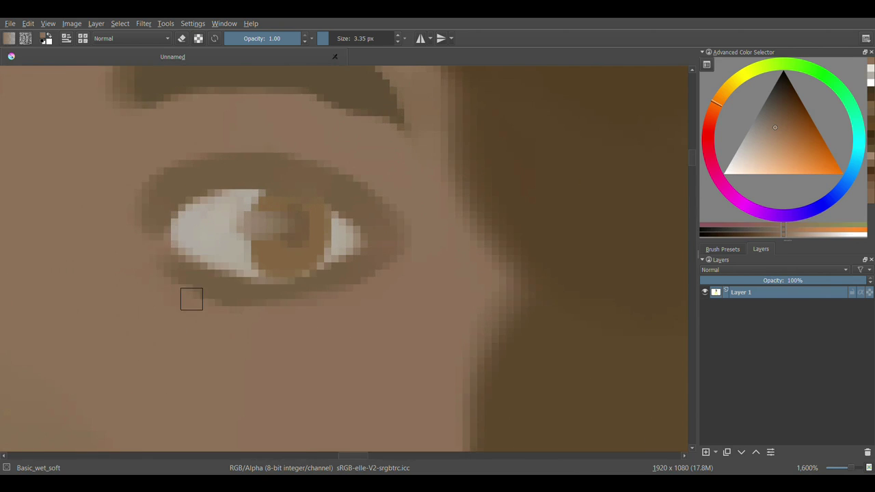
left_click_drag(179, 296, 268, 315)
scroll(322, 264, "down", 5)
scroll(185, 266, "up", 5)
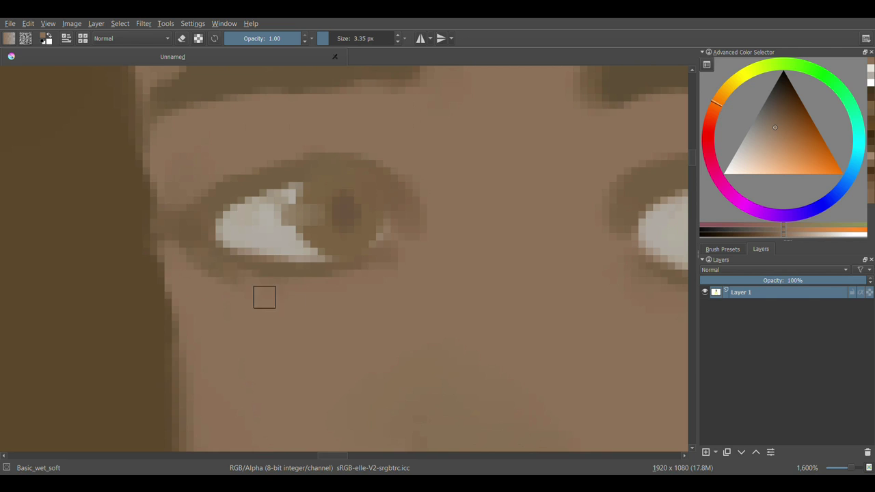
scroll(298, 203, "down", 1)
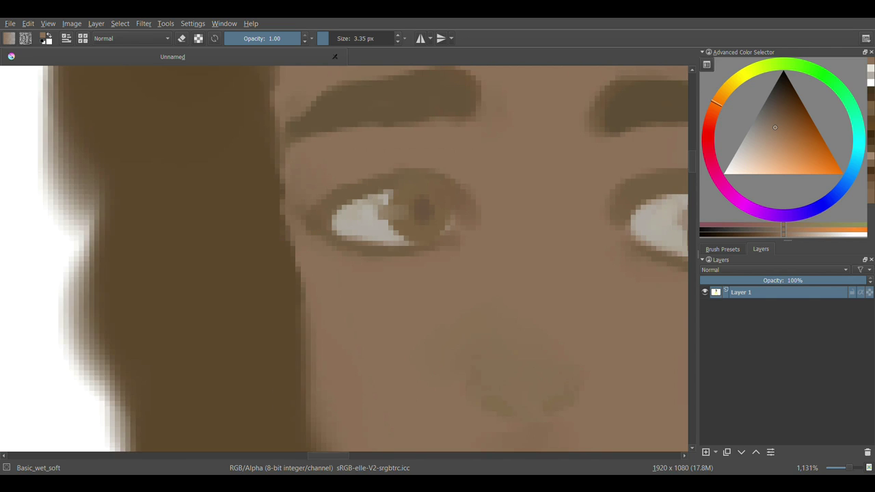
- Extend the left arm down over the yellow tail and reshape its brown edge
scroll(430, 328, "down", 4)
scroll(430, 329, "down", 2)
scroll(557, 333, "down", 2)
scroll(374, 185, "up", 3)
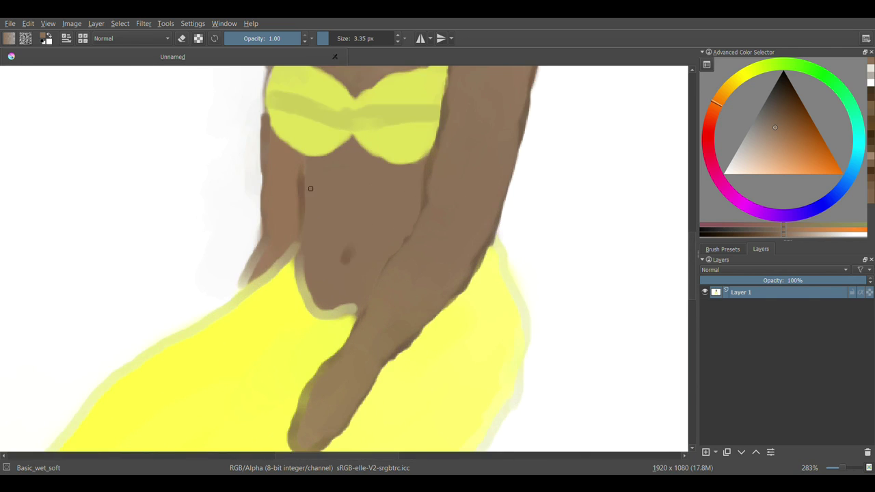
mouse_move(280, 307)
left_mouse_down()
mouse_move(276, 250)
mouse_move(284, 356)
mouse_move(287, 234)
mouse_move(283, 361)
left_mouse_up()
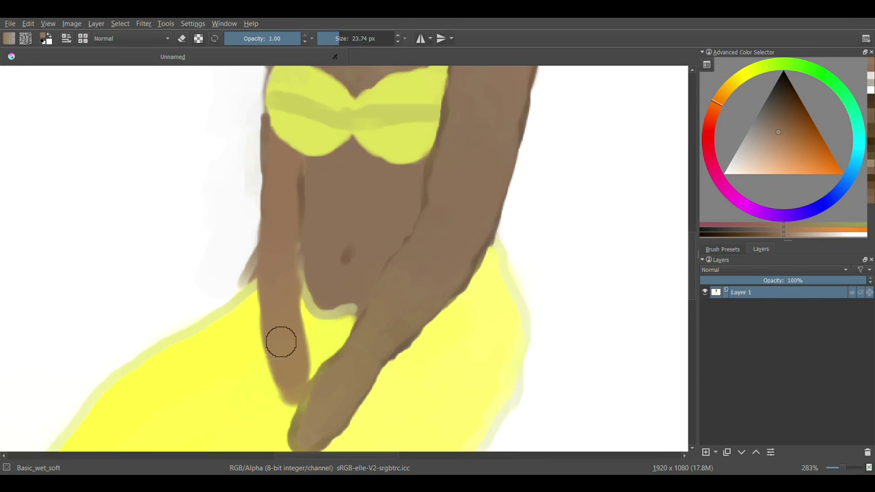
left_click(242, 240, "ctrl")
left_click(273, 224, "ctrl")
mouse_move(274, 225)
left_mouse_down()
mouse_move(264, 229)
mouse_move(285, 162)
left_mouse_up()
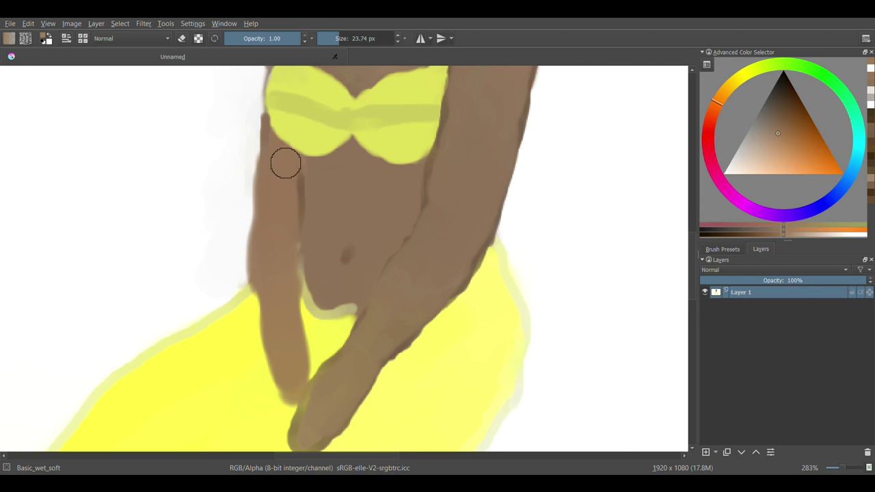
scroll(291, 260, "down", 1)
- Brighten the yellow tail edge beside the arm, then widen and darken the fingers
left_click(283, 312, "ctrl")
left_click_drag(254, 272, 270, 252)
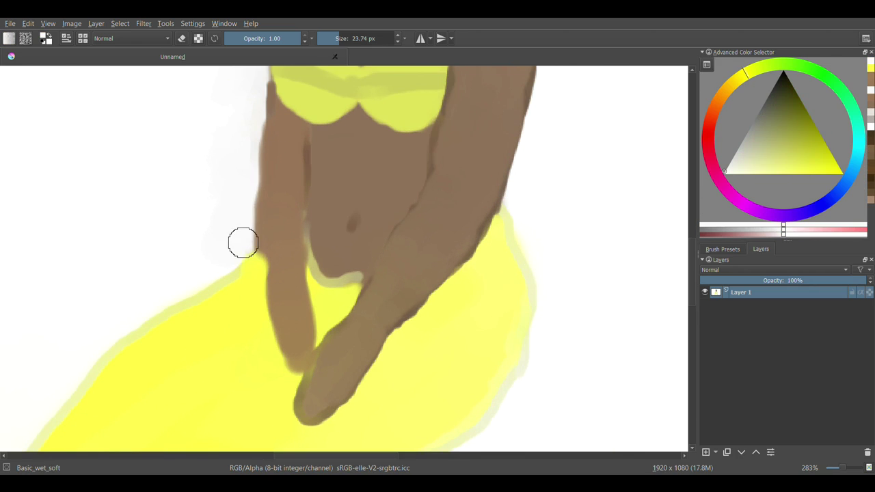
scroll(410, 321, "up", 1)
left_click(404, 307, "ctrl")
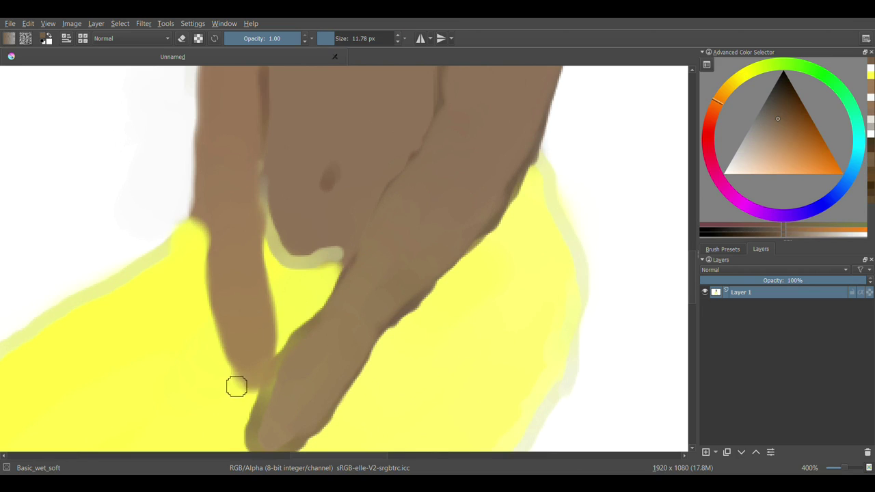
left_click_drag(244, 384, 217, 276)
left_click_drag(273, 347, 260, 212)
scroll(231, 117, "down", 1)
scroll(410, 205, "down", 4)
scroll(517, 273, "up", 2)
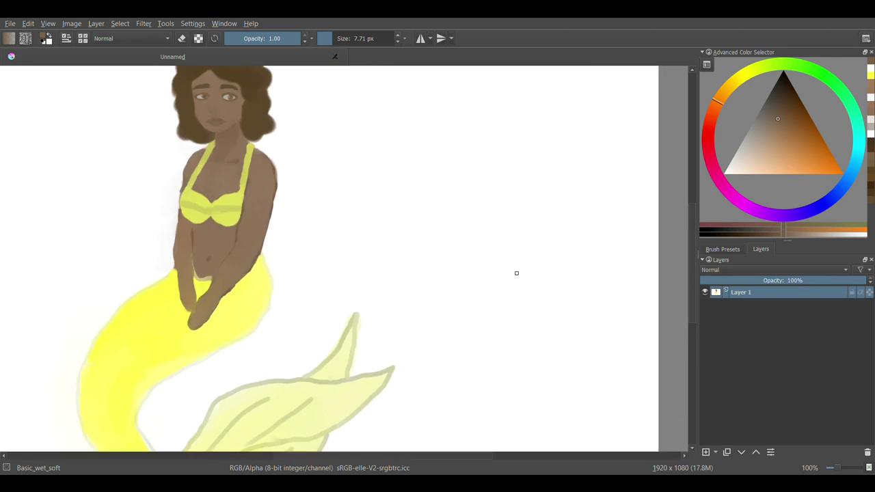
- With a large pale pink brush, paint the rock's first curves beside the tail and under the lower fin
scroll(516, 273, "down", 1)
left_click_drag(428, 179, 398, 215)
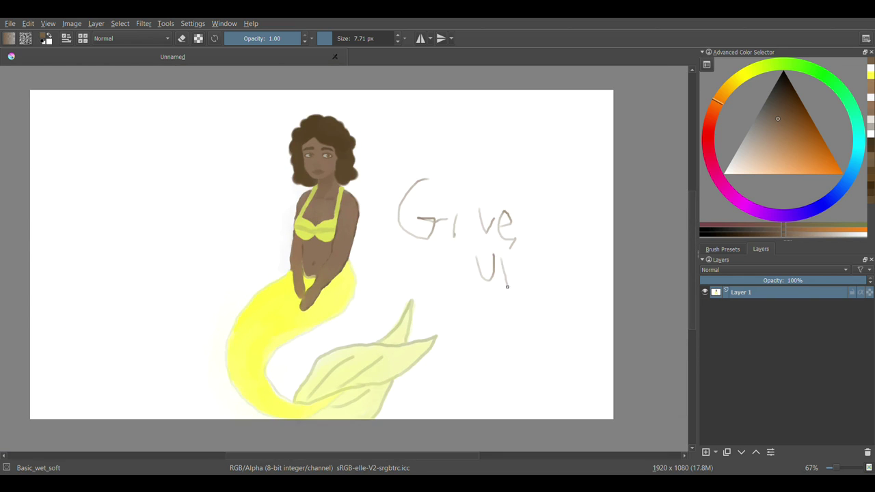
key("ctrl+z")
key("ctrl+z")
key("ctrl+z")
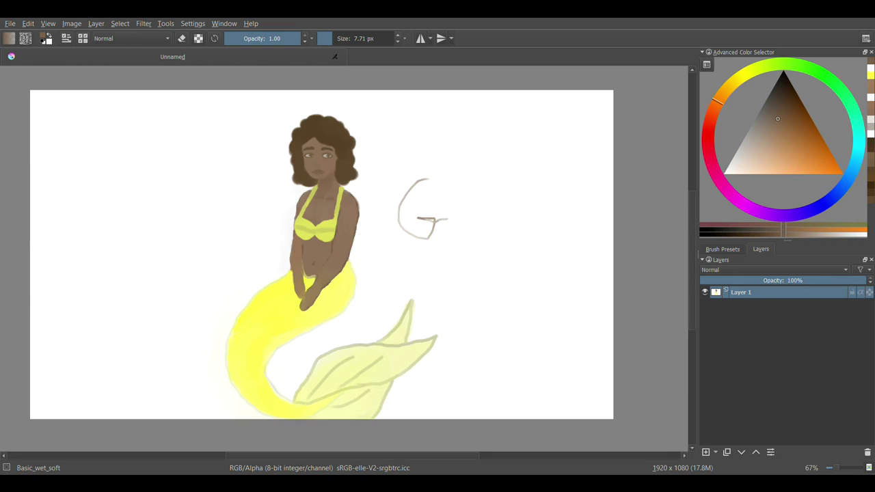
left_click(713, 168)
left_click(746, 145)
left_click_drag(367, 268, 408, 302)
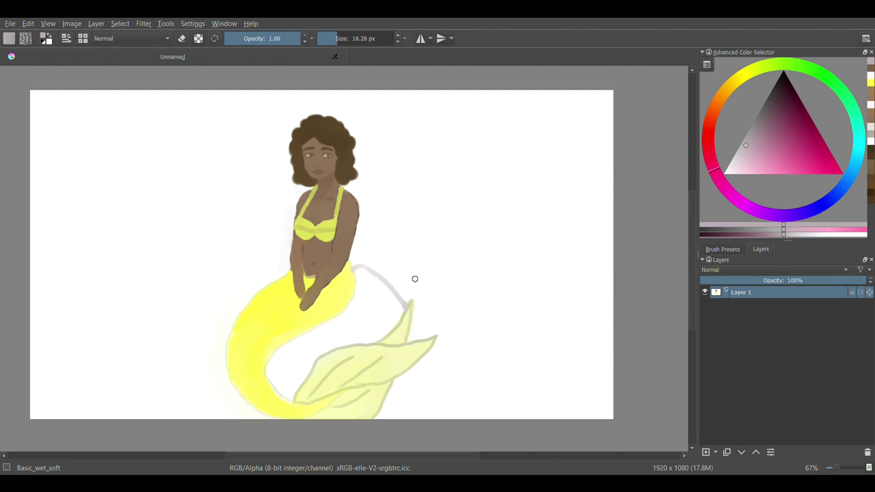
mouse_move(359, 261)
left_mouse_down()
mouse_move(385, 279)
mouse_move(390, 308)
mouse_move(358, 335)
mouse_move(373, 276)
mouse_move(335, 326)
mouse_move(294, 351)
mouse_move(281, 387)
mouse_move(307, 351)
mouse_move(361, 312)
left_mouse_up()
mouse_move(440, 341)
left_mouse_down()
mouse_move(426, 384)
mouse_move(392, 414)
mouse_move(408, 383)
left_mouse_up()
- Paint lavender behind and around the fin, redoing an oversized stroke with a smaller brush
scroll(408, 383, "up", 2)
left_click_drag(385, 296, 455, 326)
key("ctrl+z")
mouse_move(417, 294)
left_mouse_down()
mouse_move(385, 313)
mouse_move(410, 301)
left_mouse_up()
key("bracketleft")
key("bracketleft")
key("bracketleft")
scroll(428, 309, "up", 1)
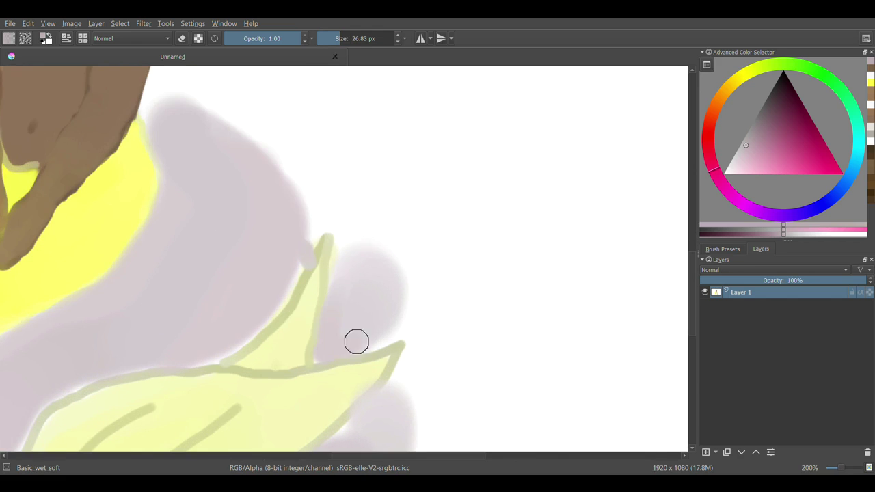
left_click_drag(347, 344, 373, 337)
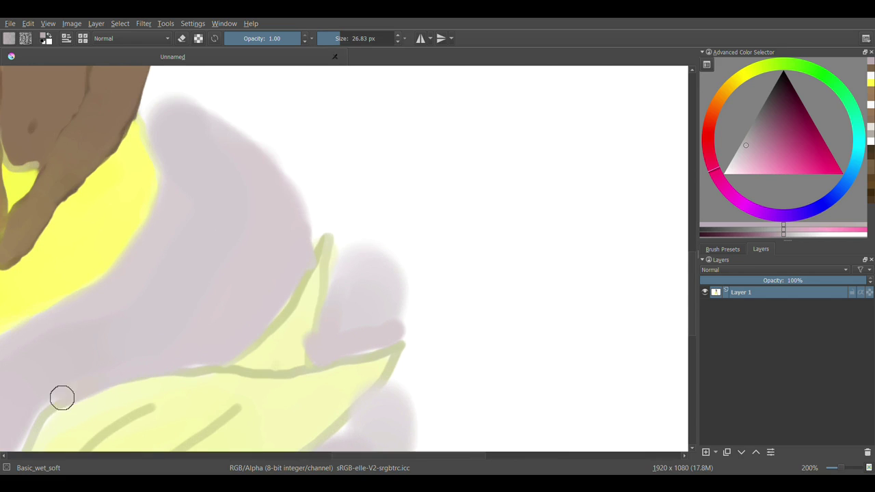
scroll(76, 390, "down", 1)
mouse_move(61, 390)
left_mouse_down()
mouse_move(262, 411)
mouse_move(242, 445)
left_mouse_up()
left_click_drag(232, 392, 246, 347)
- Extend lavender along the rock's upper and right edges, covering the fin's right edge
mouse_move(389, 164)
left_mouse_down()
mouse_move(504, 259)
mouse_move(497, 286)
left_mouse_up()
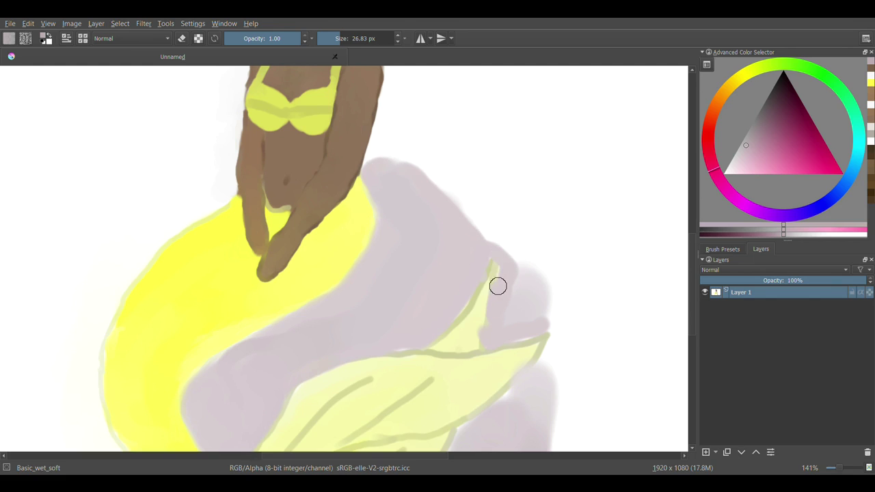
mouse_move(399, 176)
left_mouse_down()
mouse_move(474, 226)
mouse_move(522, 287)
left_mouse_up()
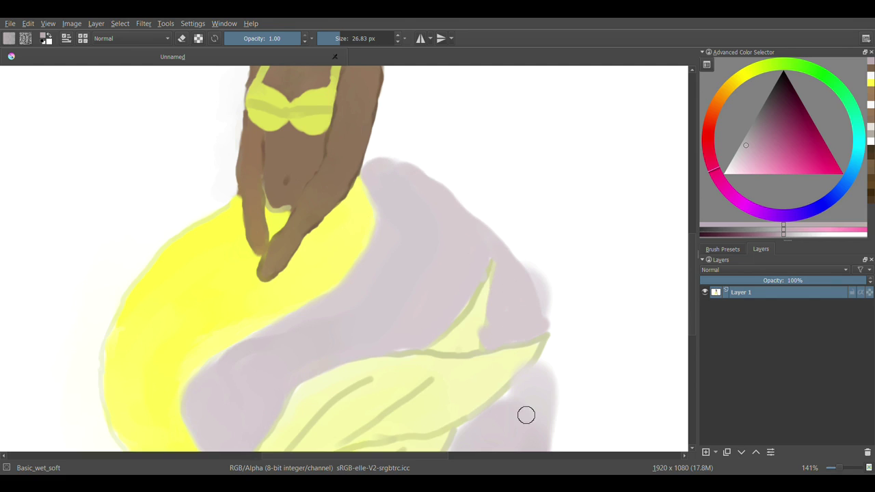
left_click_drag(524, 400, 501, 387)
scroll(623, 239, "down", 3)
mouse_move(541, 277)
left_mouse_down()
mouse_move(545, 376)
mouse_move(547, 289)
mouse_move(460, 375)
left_mouse_up()
- Redraw the fin outline along the rock in the darker fin colour
left_click(519, 260, "ctrl")
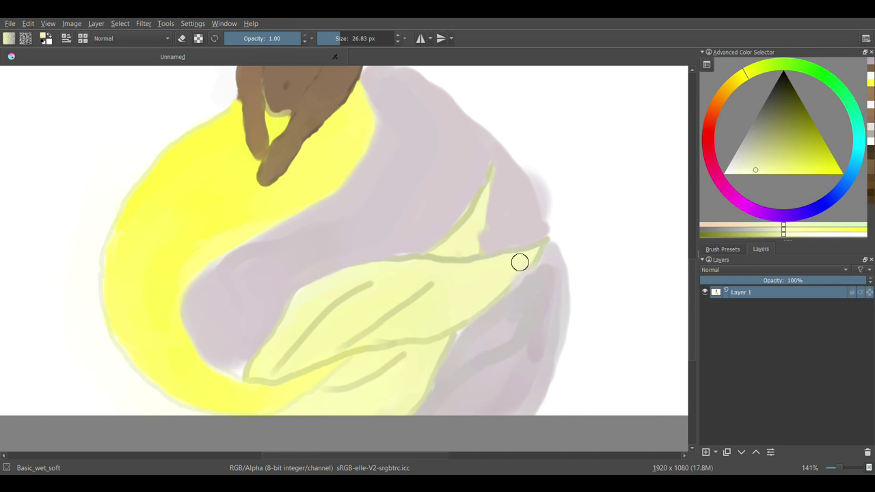
scroll(506, 273, "up", 3)
left_click(434, 308, "ctrl")
left_click_drag(409, 311, 506, 236)
left_click(434, 340, "ctrl")
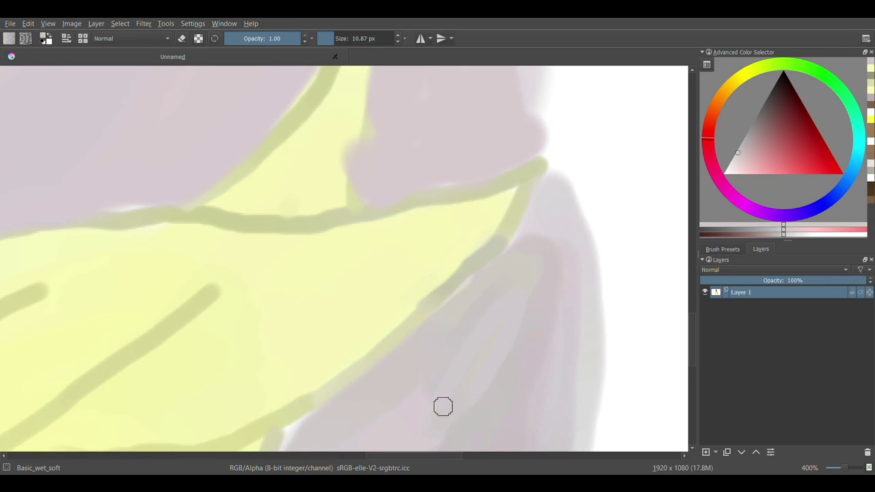
scroll(443, 407, "down", 4)
- Paint pale magenta-pink along the rock's right edge, filling gaps and softening it
left_click(479, 381, "ctrl")
mouse_move(484, 375)
left_mouse_down()
mouse_move(499, 422)
mouse_move(526, 311)
left_mouse_up()
mouse_move(415, 204)
left_mouse_down()
mouse_move(497, 253)
mouse_move(519, 300)
left_mouse_up()
left_click(478, 182, "ctrl")
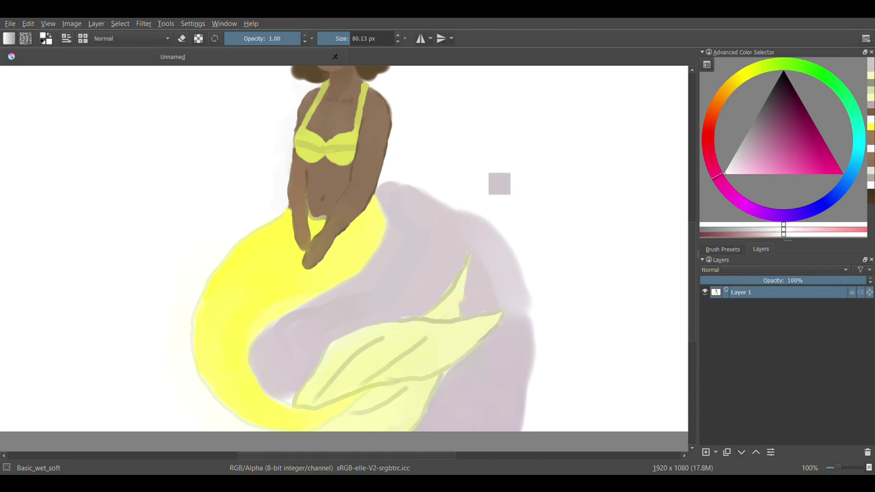
mouse_move(449, 189)
left_mouse_down()
mouse_move(547, 363)
mouse_move(489, 217)
left_mouse_up()
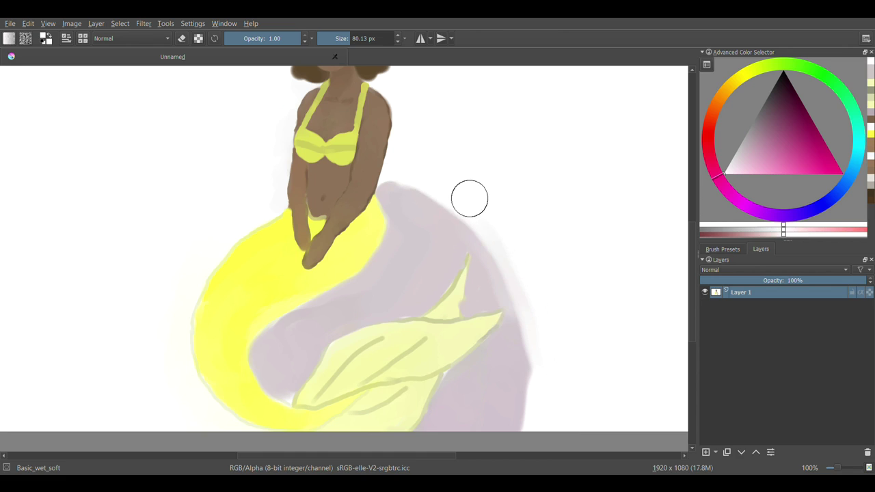
left_click(437, 278, "ctrl")
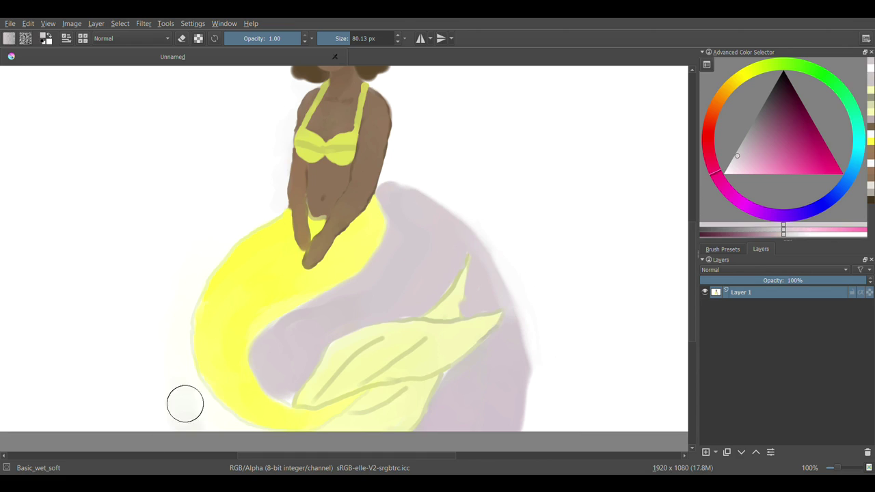
- Extend the lavender rock to the lower left of the tail and along its edge
mouse_move(188, 406)
left_mouse_down()
mouse_move(235, 434)
mouse_move(176, 432)
mouse_move(176, 341)
left_mouse_up()
left_click(176, 342, "ctrl")
left_click(535, 406, "ctrl")
left_click_drag(535, 406, 503, 336)
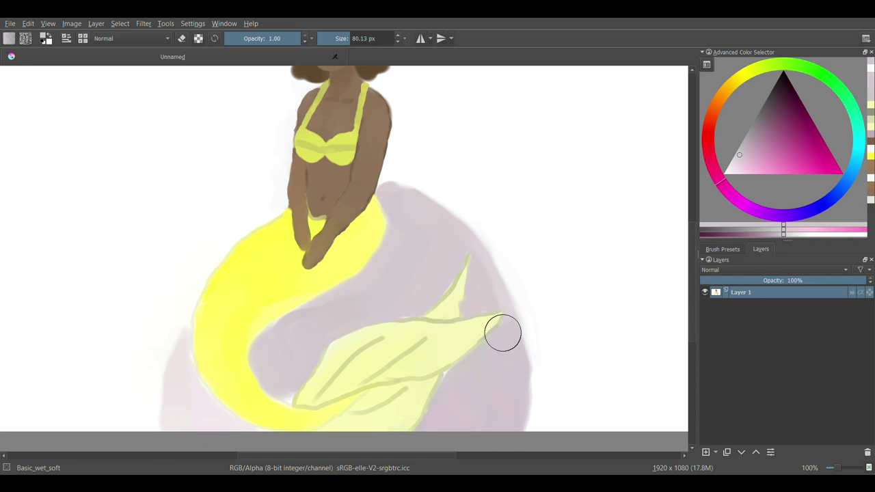
key("bracketleft")
key("bracketleft")
key("bracketleft")
scroll(290, 386, "up", 1)
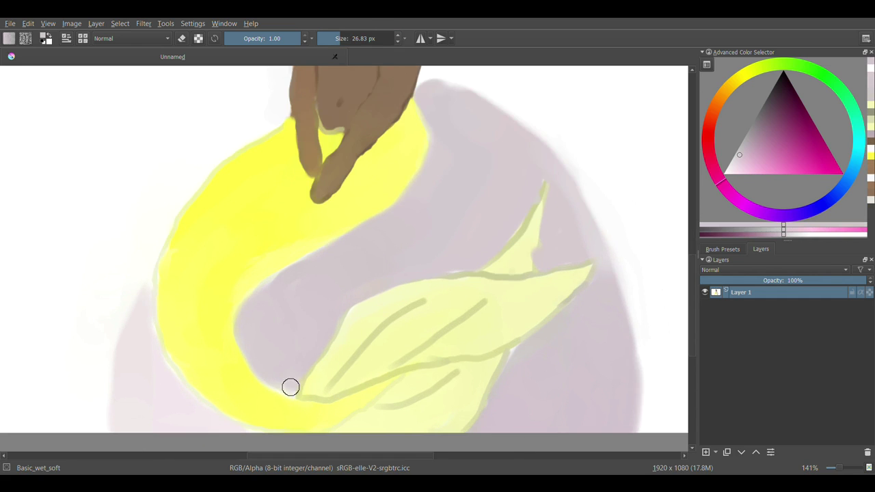
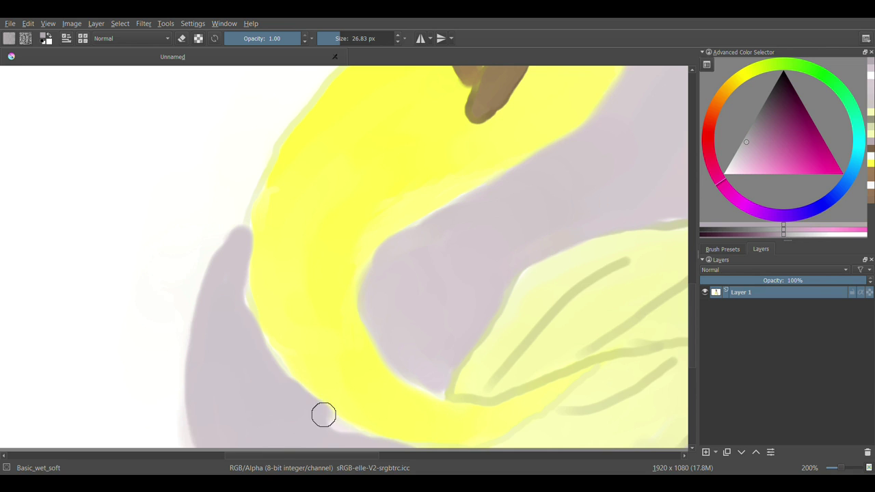
- Brush lavender rock colour along the inner curve of the mermaid's yellow tail
scroll(313, 408, "down", 1)
scroll(456, 329, "down", 1)
left_click_drag(456, 330, 506, 203)
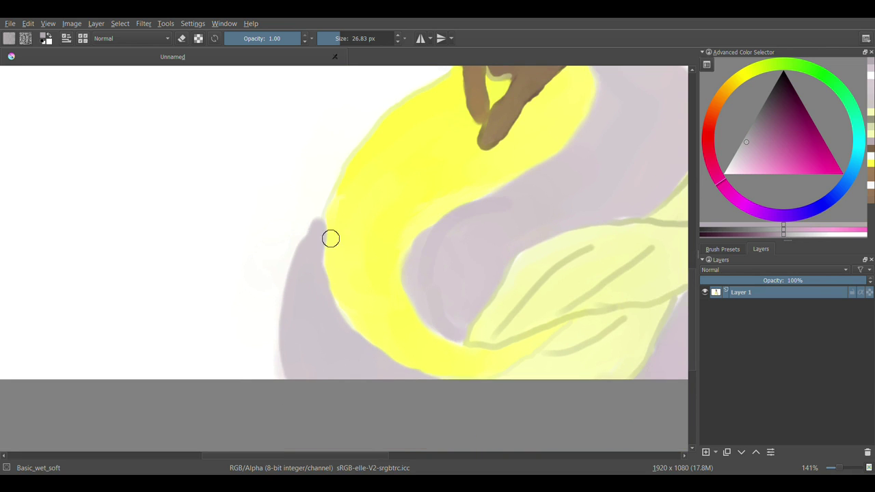
- Pick a pale yellow painting colour in the Advanced Color Selector
scroll(331, 238, "down", 1)
left_click(519, 248, "ctrl")
scroll(281, 377, "down", 1)
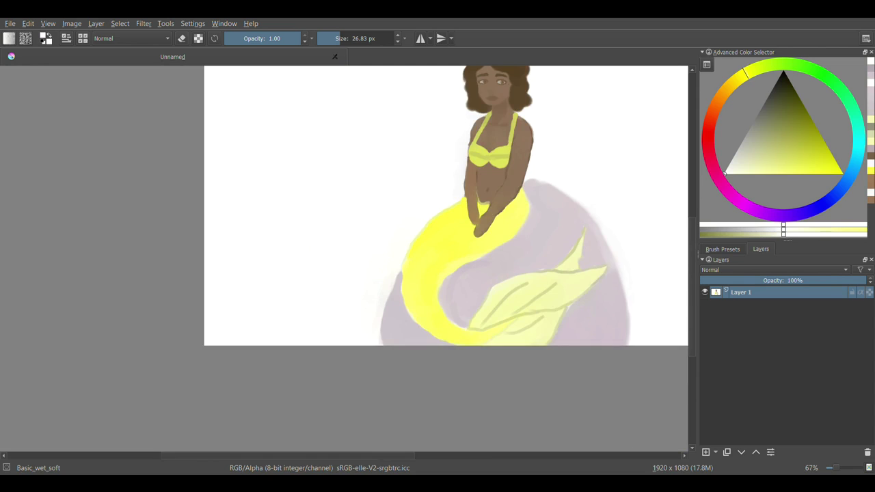
scroll(406, 152, "up", 5)
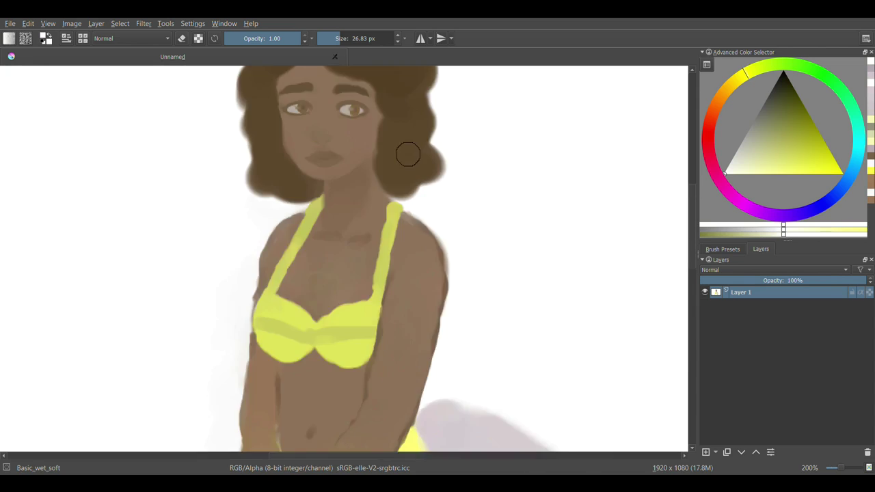
- Shrink the brush and sample browns from the face and colour triangle
scroll(246, 147, "up", 1)
key("[")
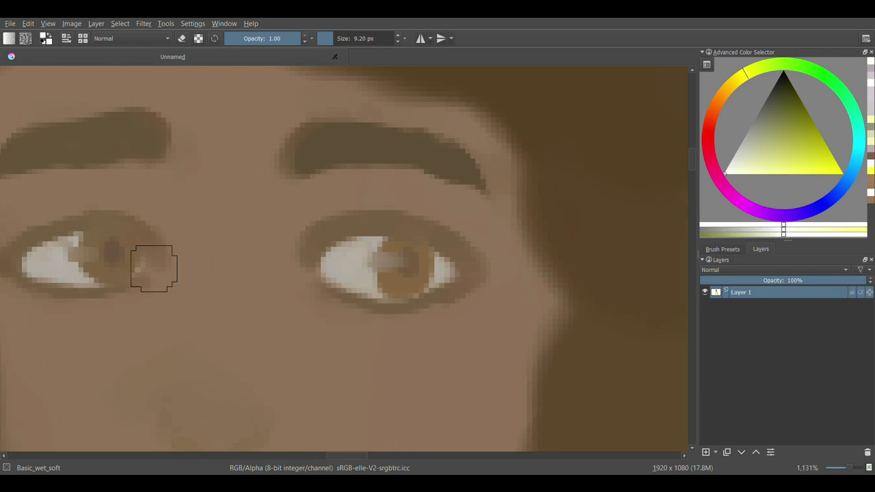
left_click(152, 264, "ctrl")
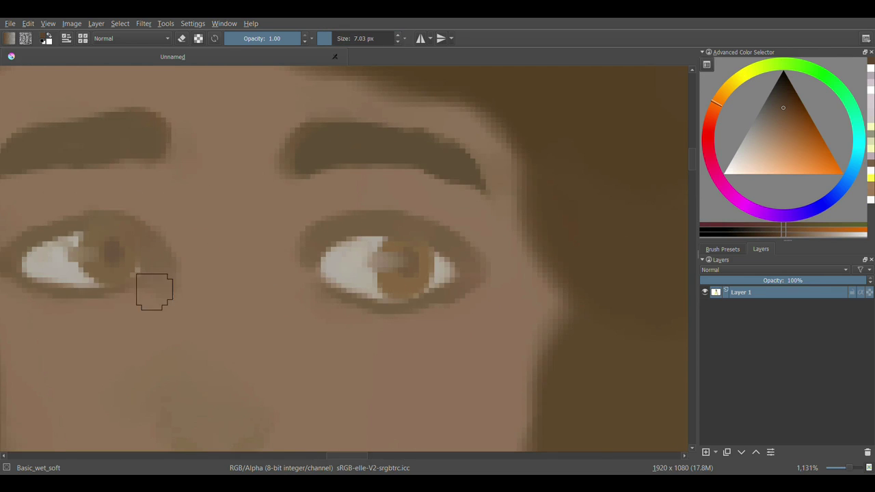
left_click(88, 327, "ctrl")
- Pick a dark brown and paint thin dark strokes to the right of the mermaid
scroll(250, 367, "down", 5)
scroll(327, 290, "up", 5)
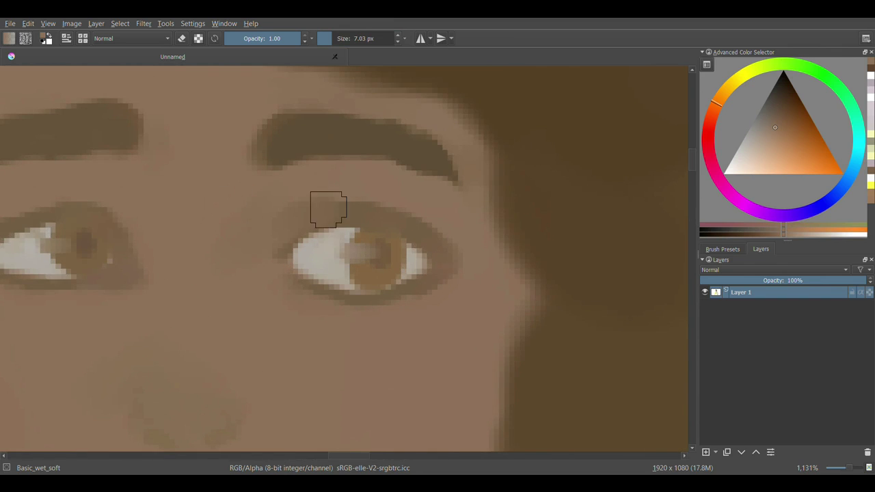
scroll(326, 205, "up", 2)
scroll(410, 153, "down", 2)
scroll(341, 147, "down", 3)
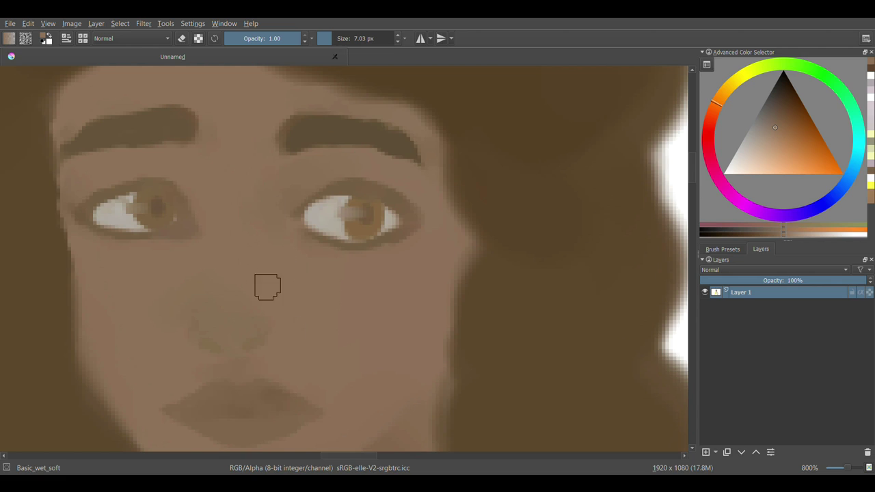
scroll(625, 219, "down", 4)
scroll(344, 239, "up", 2)
scroll(219, 246, "up", 1)
scroll(331, 224, "down", 3)
scroll(344, 260, "down", 1)
scroll(345, 260, "down", 3)
left_click(780, 91)
mouse_move(469, 184)
left_mouse_down()
mouse_move(471, 219)
mouse_move(493, 208)
left_mouse_up()
left_click_drag(467, 241, 499, 257)
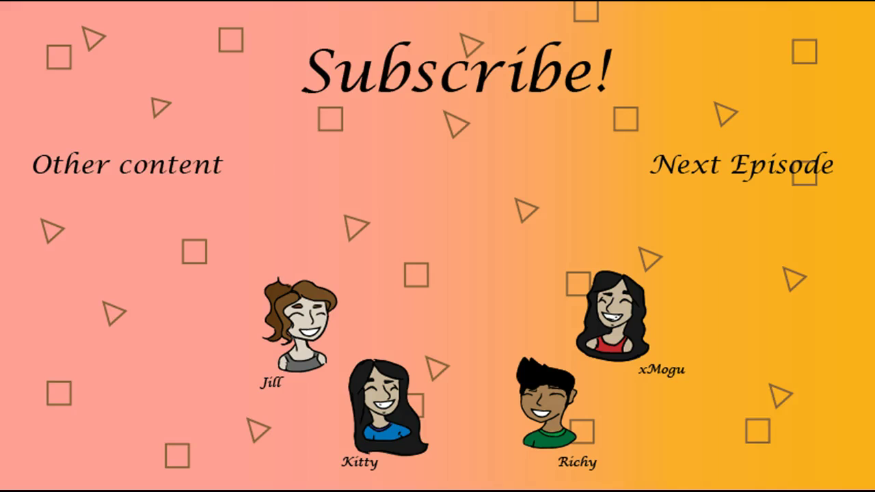